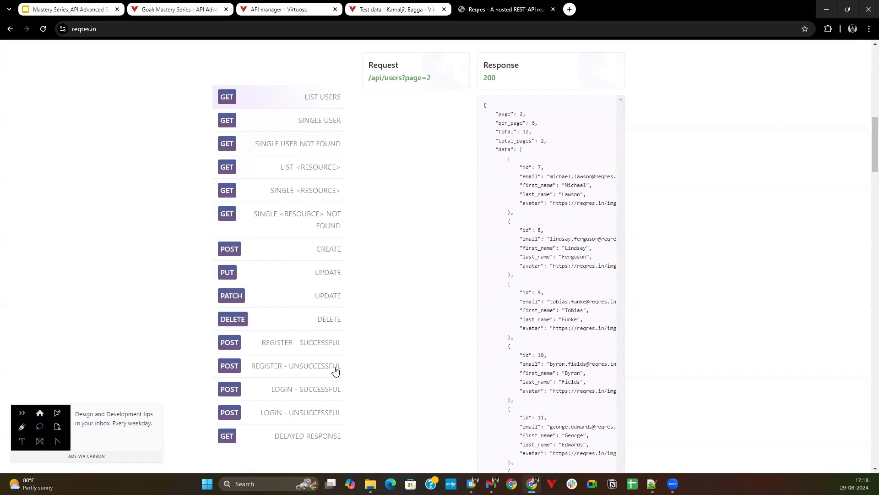
Examine the 'Register - Successful' POST sample on Reqres: its base URL, endpoint, request body, response body and status code.
click(331, 345)
scroll(388, 385, up, 2)
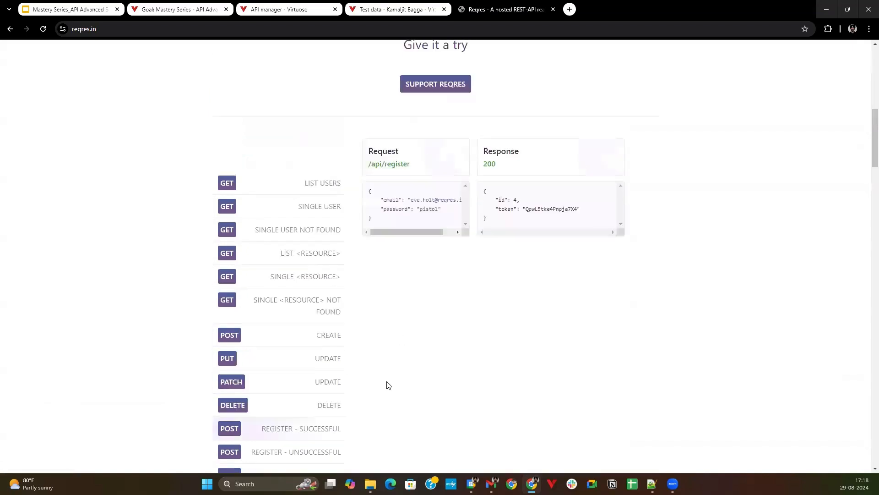
scroll(378, 243, up, 2)
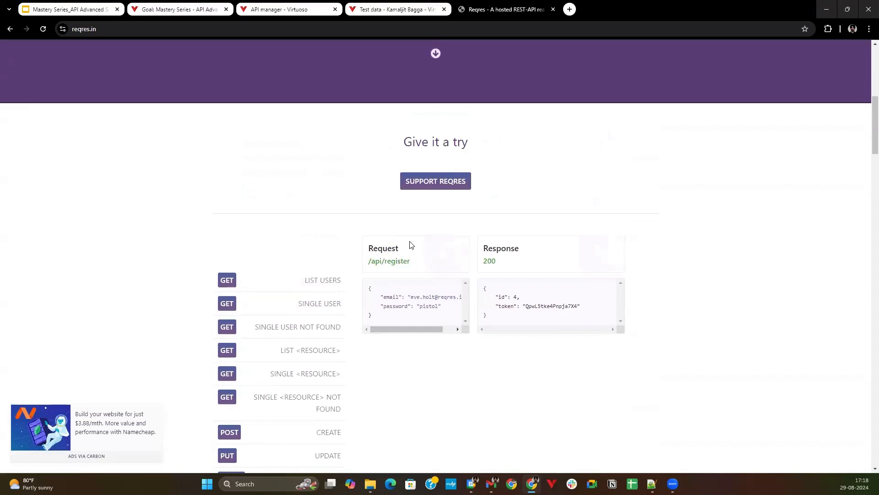
click(114, 28)
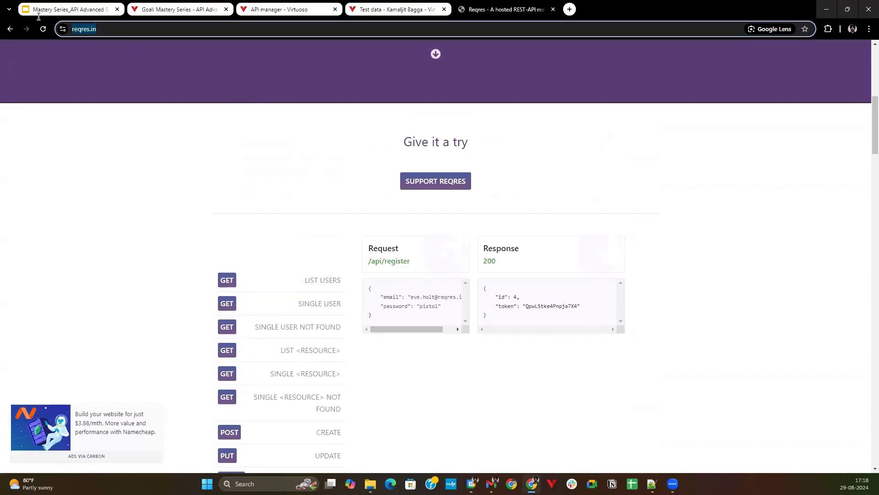
click(97, 27)
drag(128, 28, 56, 21)
click(404, 242)
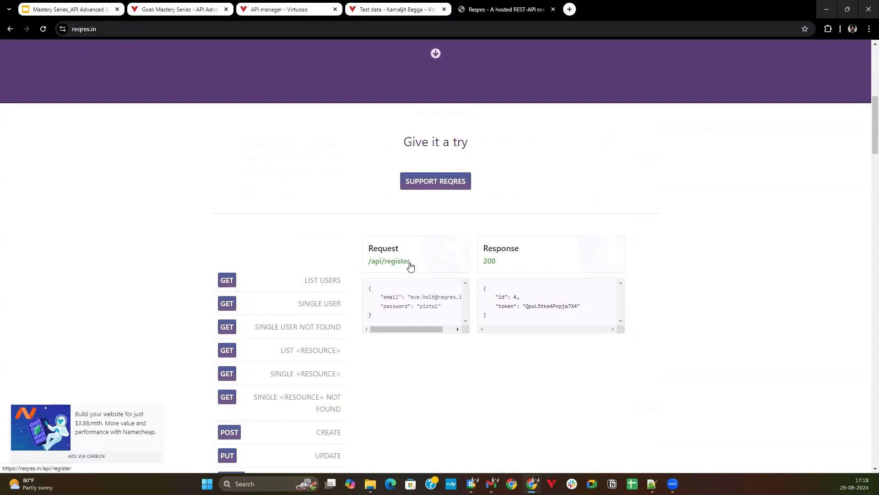
drag(411, 262, 377, 261)
drag(386, 319, 370, 288)
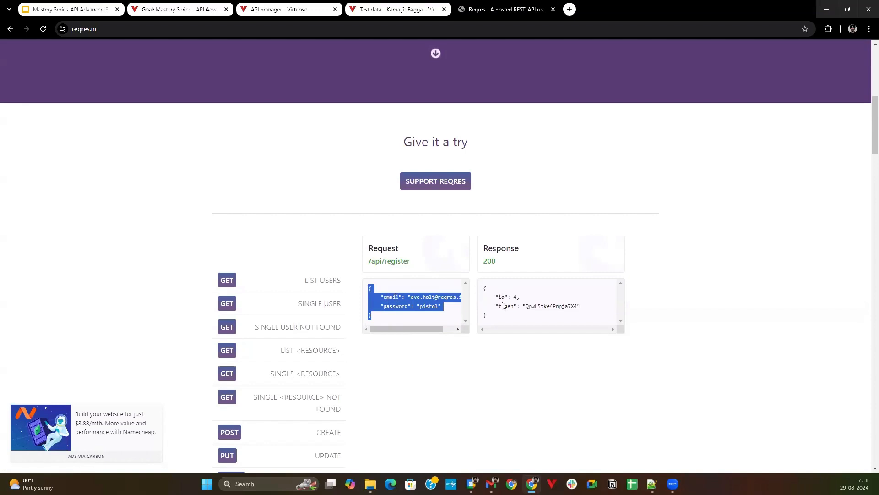
click(499, 326)
drag(486, 301, 483, 289)
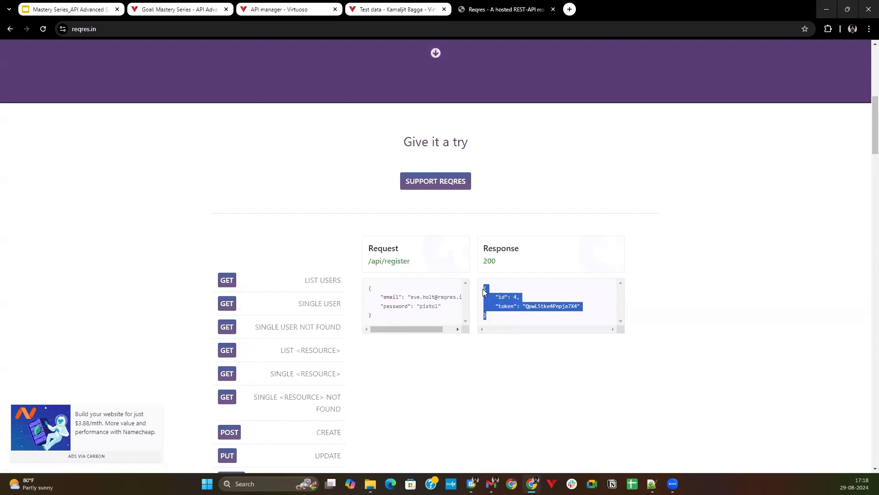
double_click(490, 261)
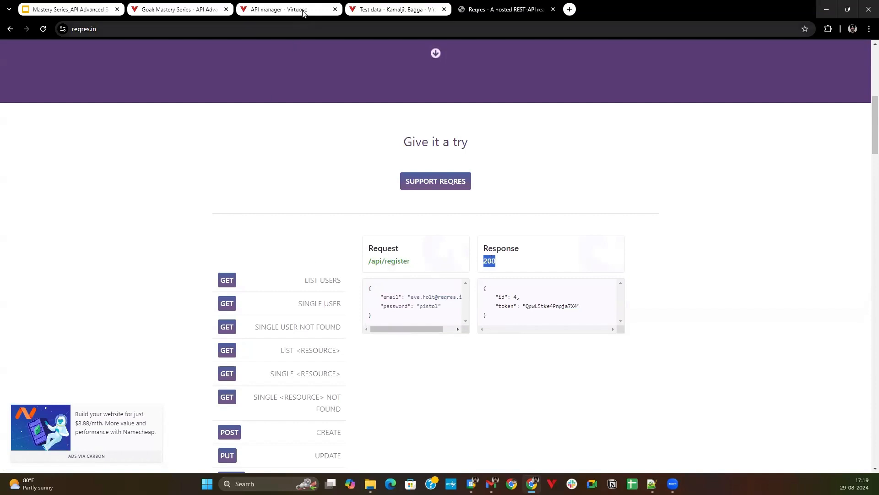
Switch to Virtuoso's API manager, open the Register API in the API_Session folder and send its POST request.
click(297, 10)
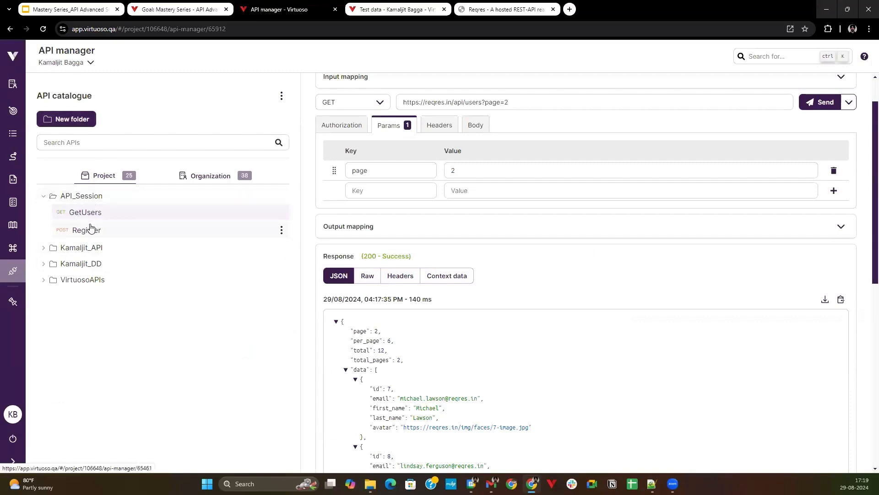
click(95, 238)
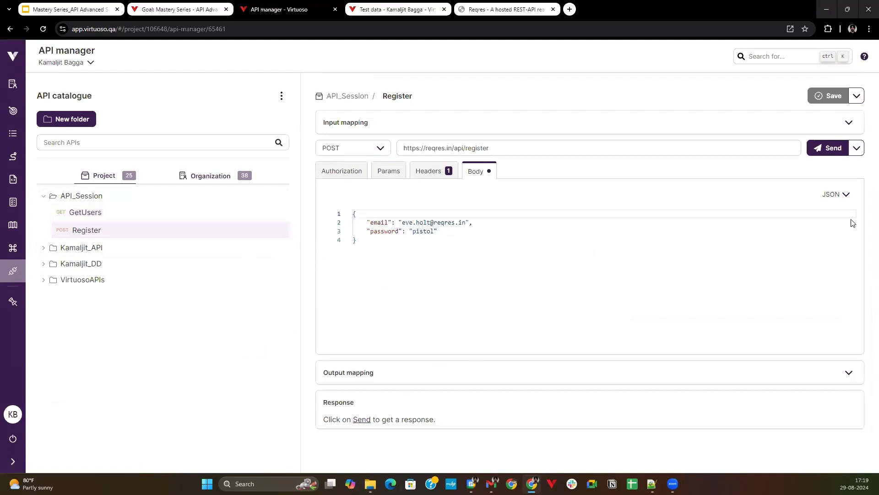
click(819, 147)
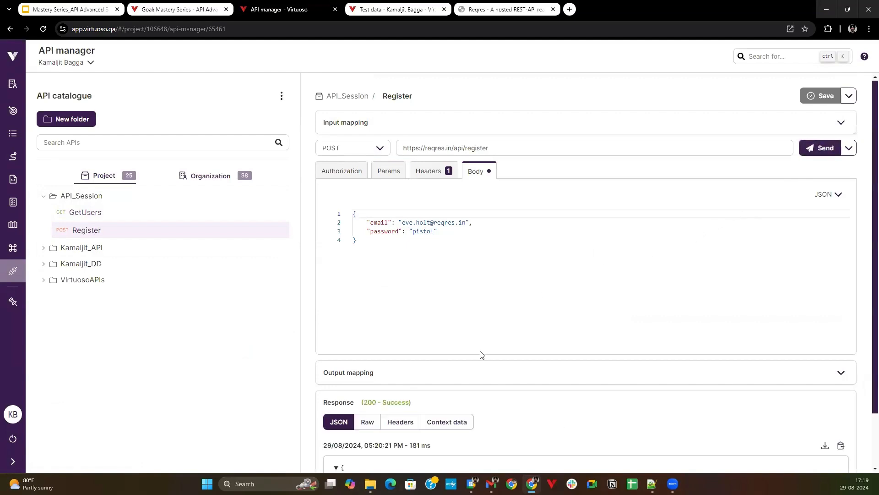
scroll(483, 362, down, 2)
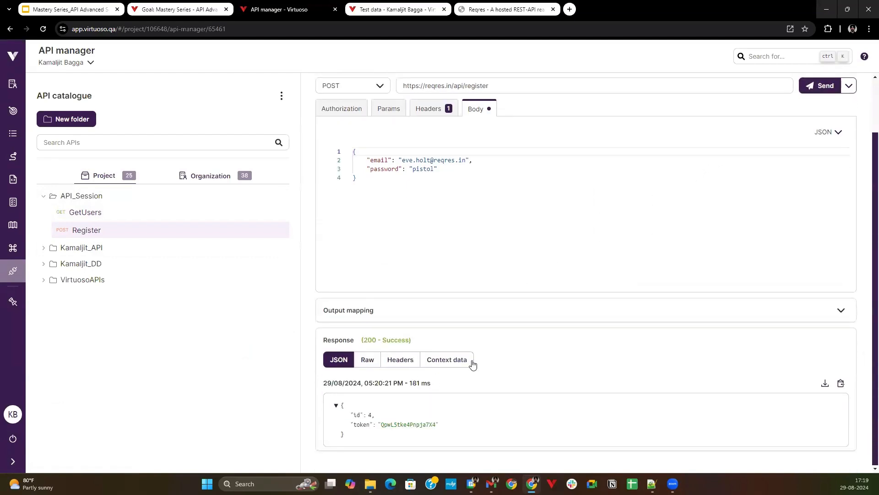
Look over the input mapping and output mapping sections of the Register API.
scroll(356, 355, up, 2)
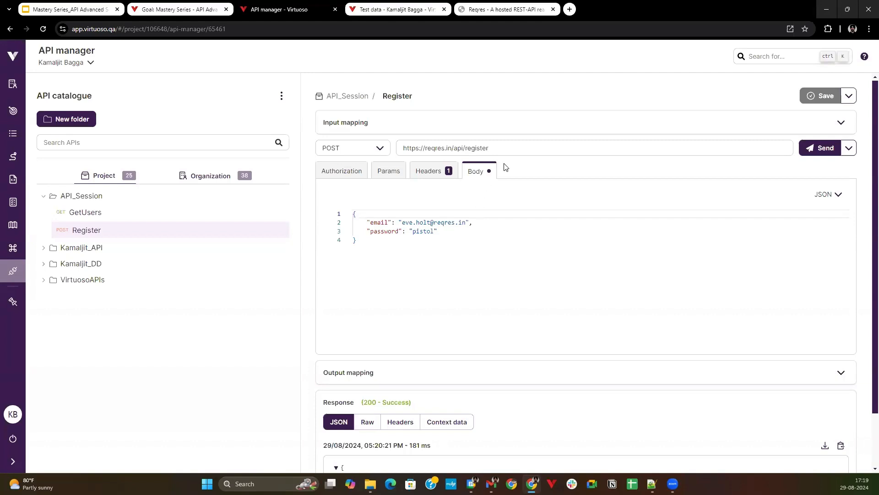
click(439, 128)
click(439, 128)
scroll(454, 408, down, 1)
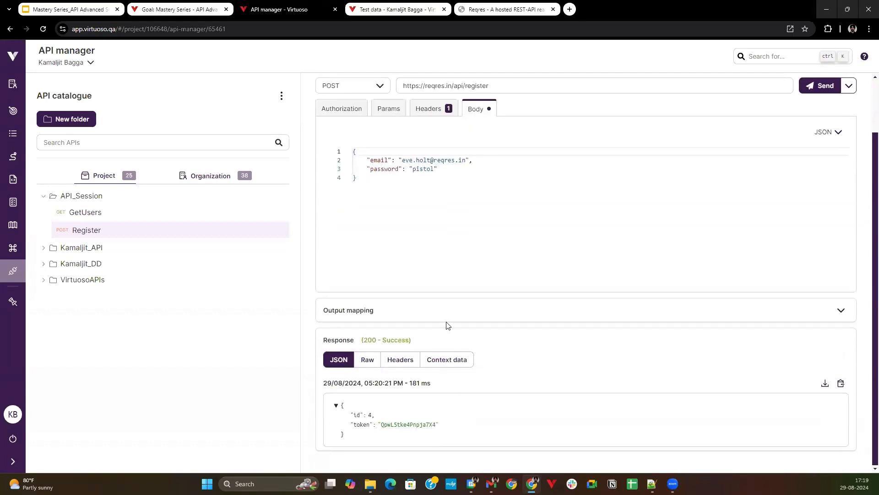
scroll(447, 330, up, 1)
click(472, 361)
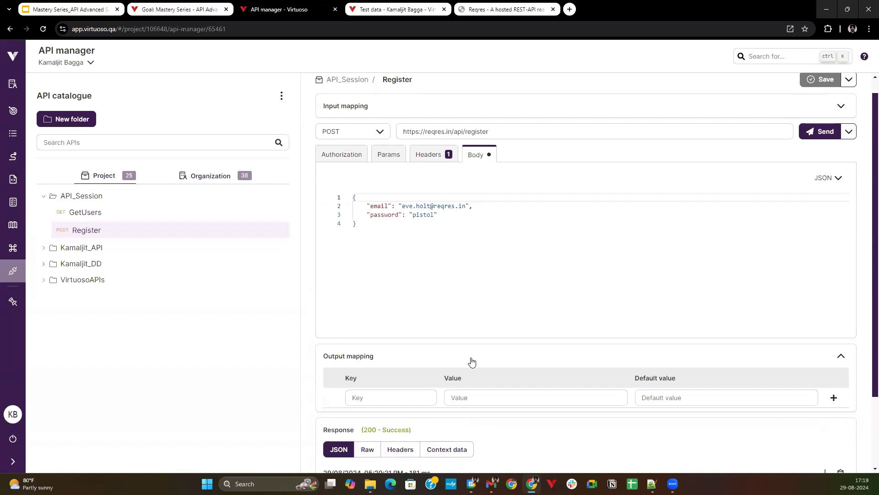
click(472, 361)
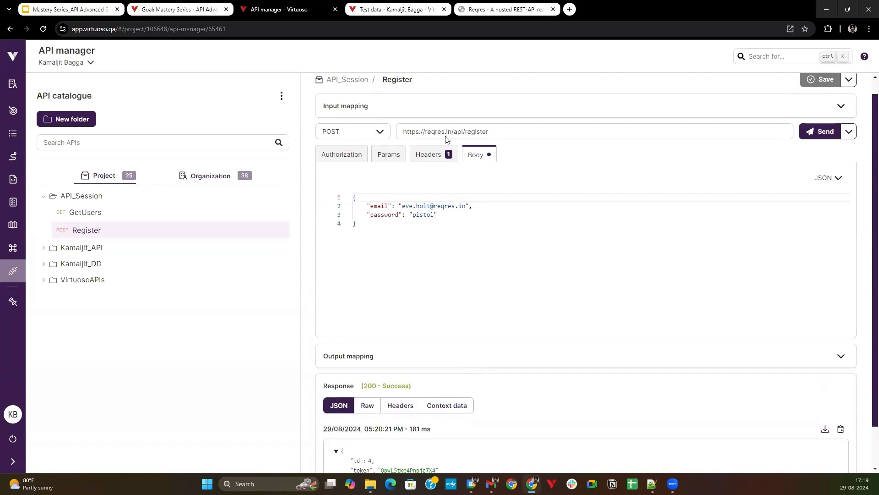
Add an input mapping with the key Email and the e-mail address from the request body as its value.
click(430, 114)
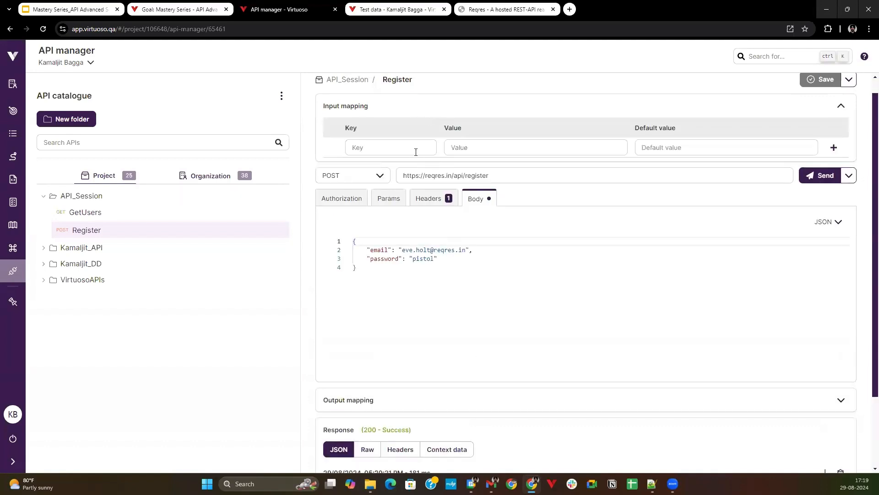
click(412, 151)
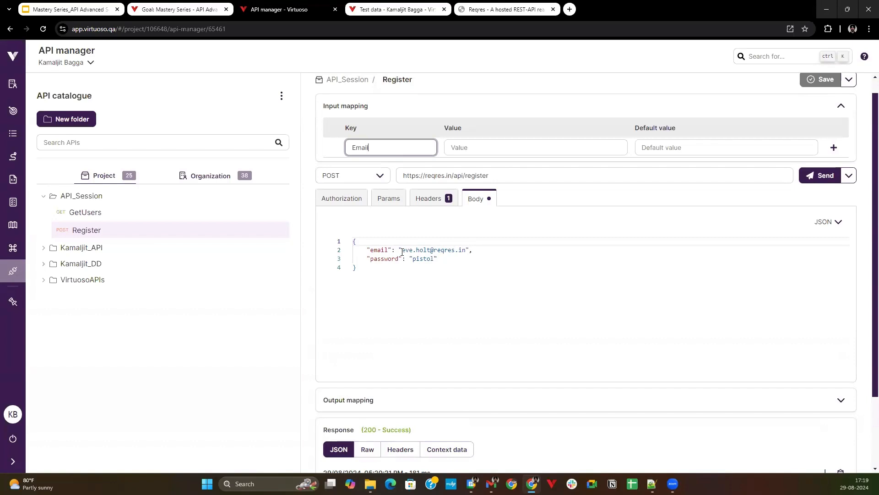
drag(402, 251, 466, 251)
key(ctrl+c)
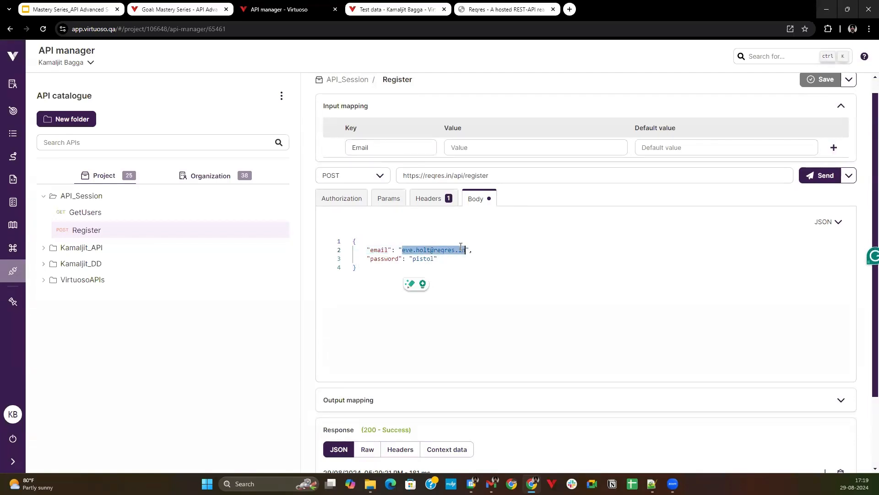
click(473, 143)
key(ctrl+v)
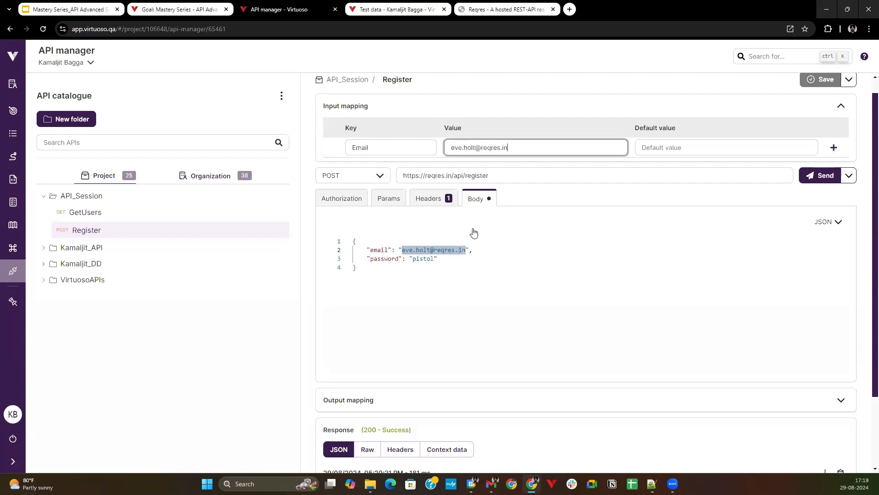
click(402, 251)
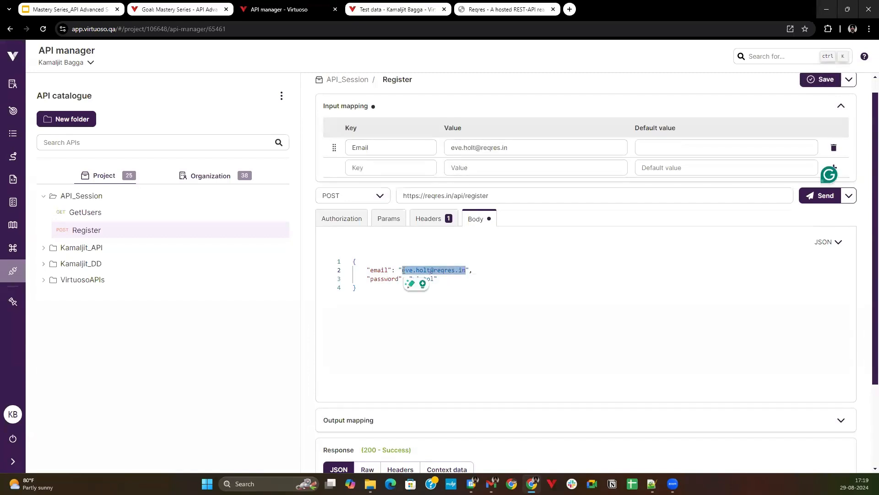
click(403, 270)
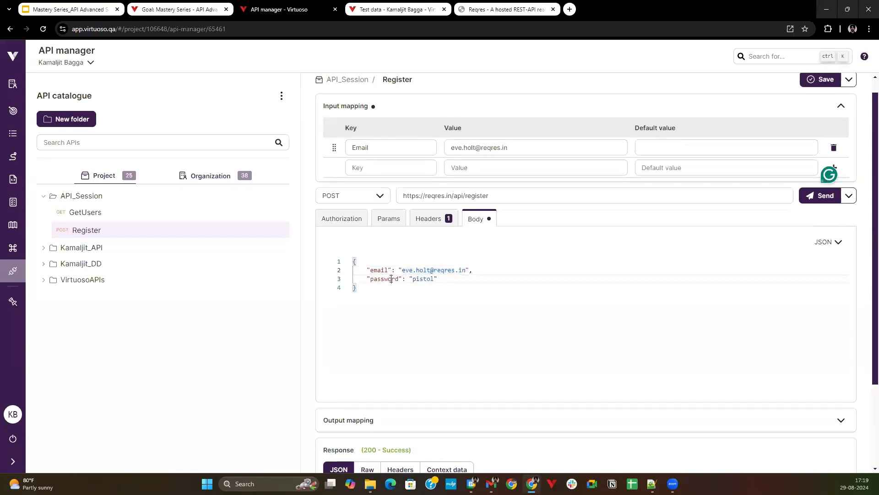
Add a second input mapping with the key password and enter the account password as its value.
double_click(392, 277)
key(ctrl+c)
click(406, 167)
key(ctrl+v)
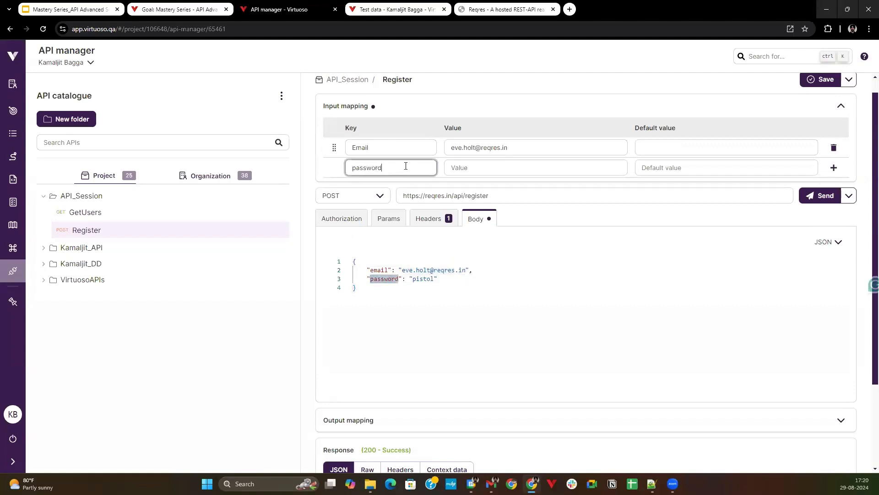
click(456, 167)
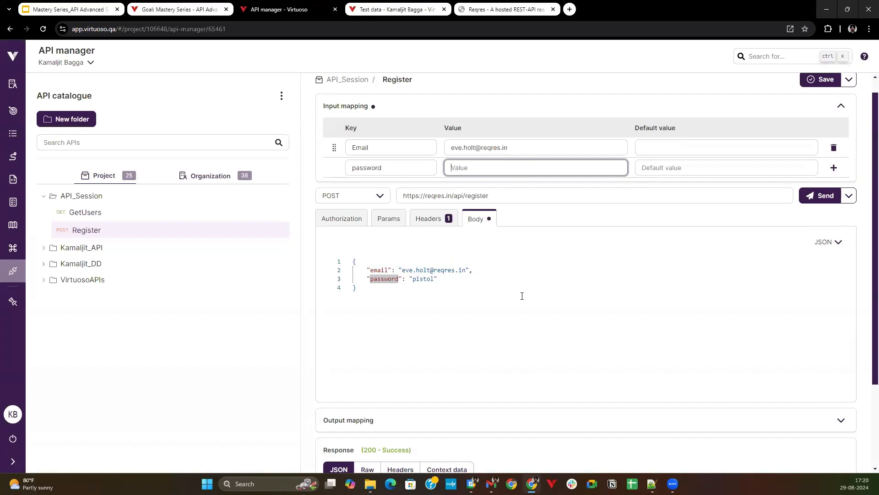
text(pistol)
Replace the hard-coded e-mail value in the JSON request body with the variable {{{Email}}}.
double_click(391, 148)
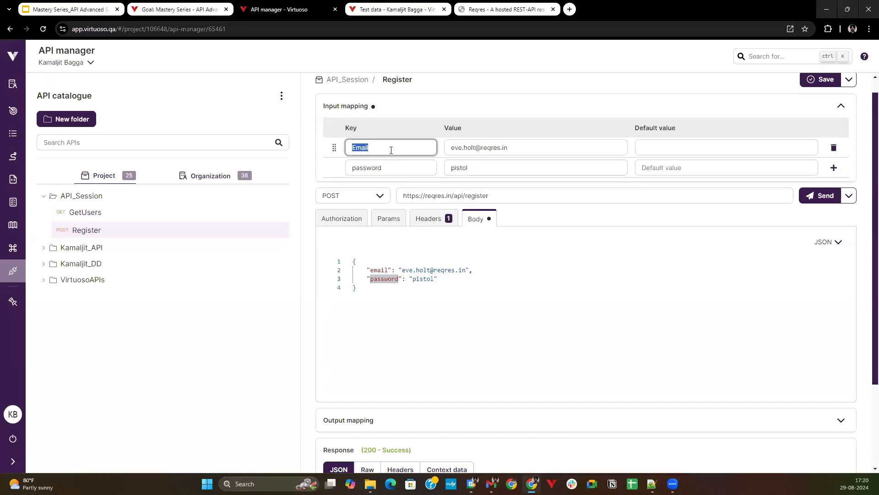
double_click(413, 269)
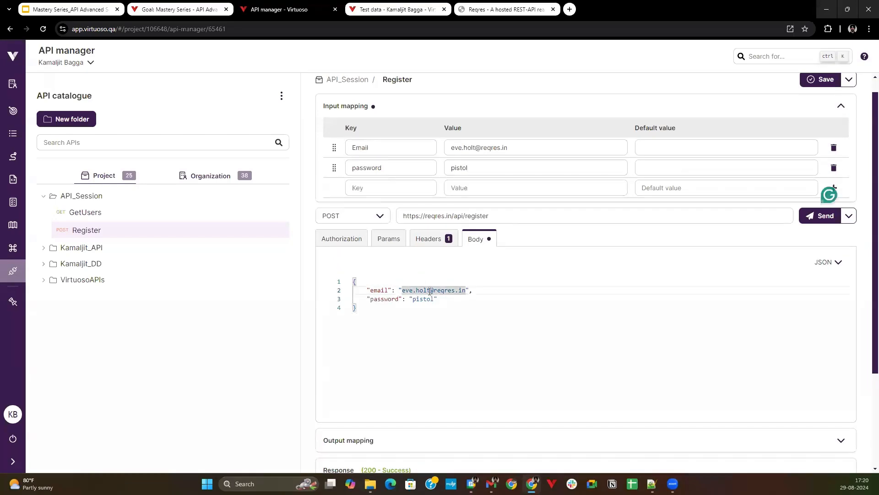
click(402, 290)
text({{{)
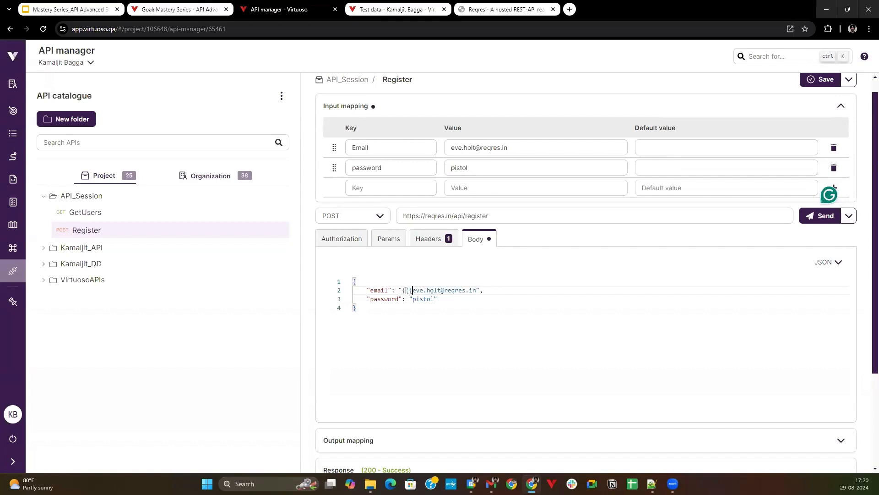
click(476, 290)
key(BackSpace)
key(BackSpace)
key(BackSpace)
key(BackSpace)
key(BackSpace)
key(BackSpace)
key(BackSpace)
key(BackSpace)
key(BackSpace)
key(BackSpace)
key(BackSpace)
key(BackSpace)
key(BackSpace)
key(BackSpace)
key(BackSpace)
key(BackSpace)
key(BackSpace)
key(BackSpace)
text(E)
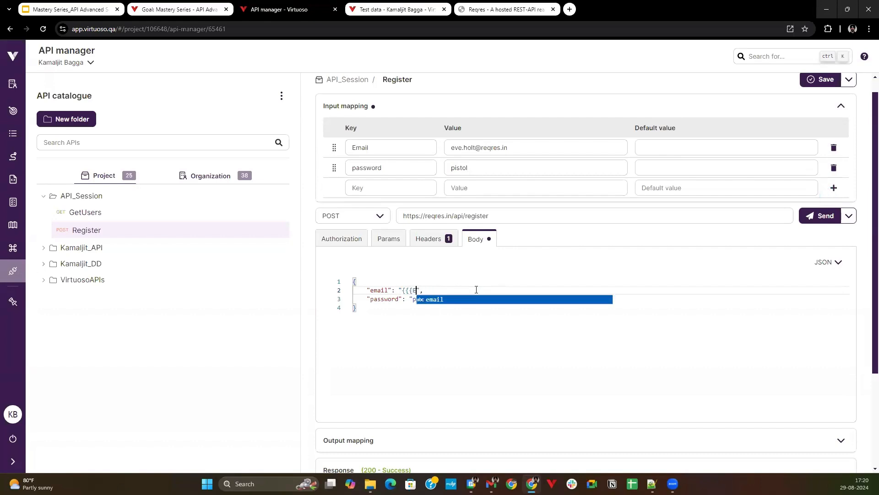
text(mail}})
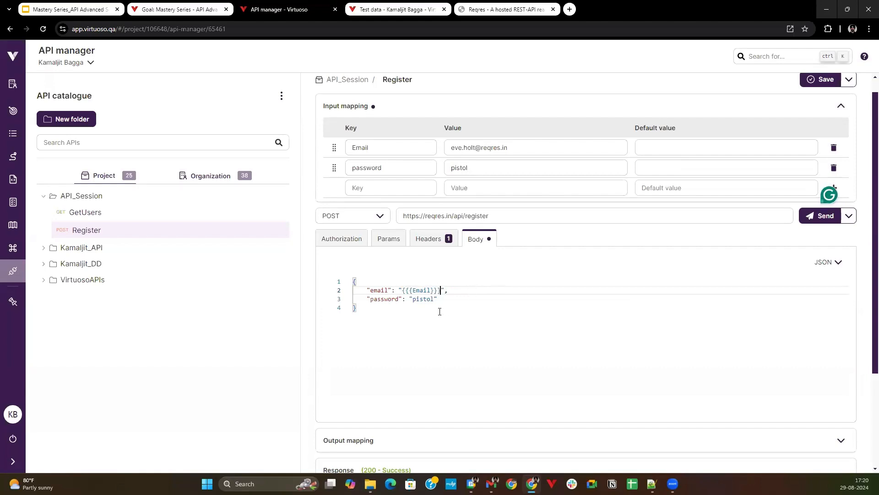
Replace the hard-coded password value in the JSON request body with the variable {{{password}}}.
double_click(429, 300)
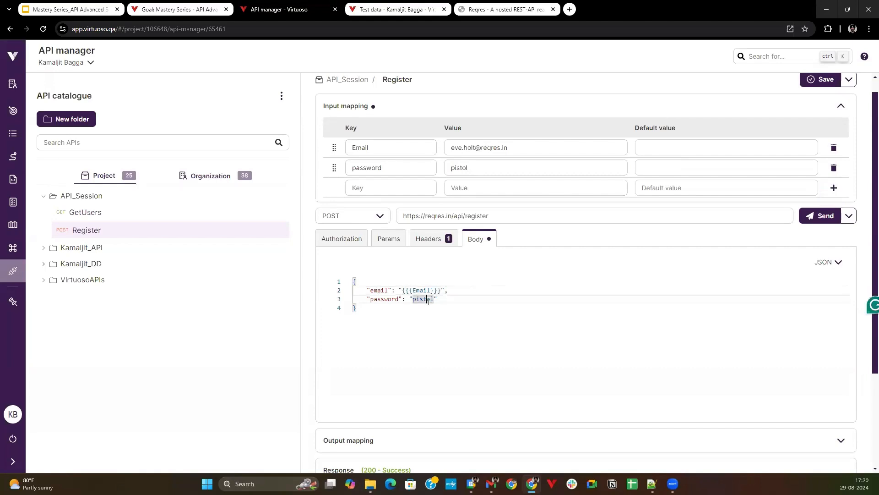
text({{{)
key(BackSpace)
key(BackSpace)
key(BackSpace)
key(BackSpace)
key(BackSpace)
key(BackSpace)
key(BackSpace)
text({{{password)
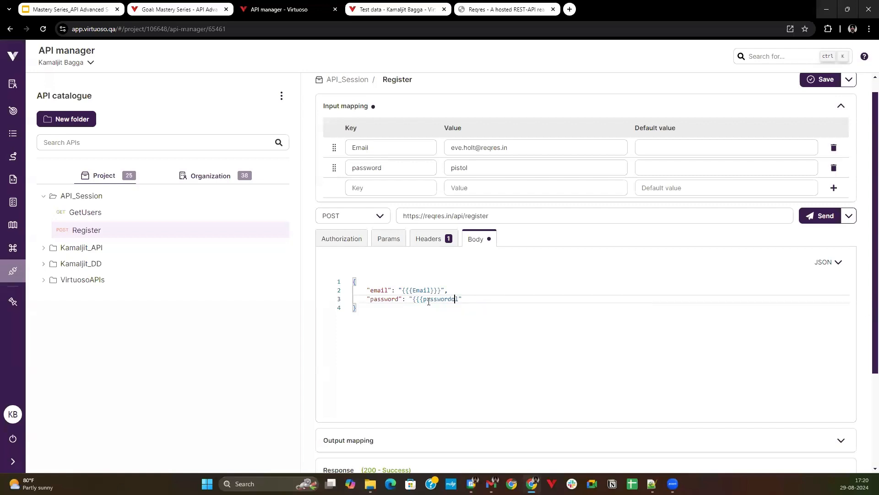
key(Delete)
key(Delete)
text(}}})
key(Down)
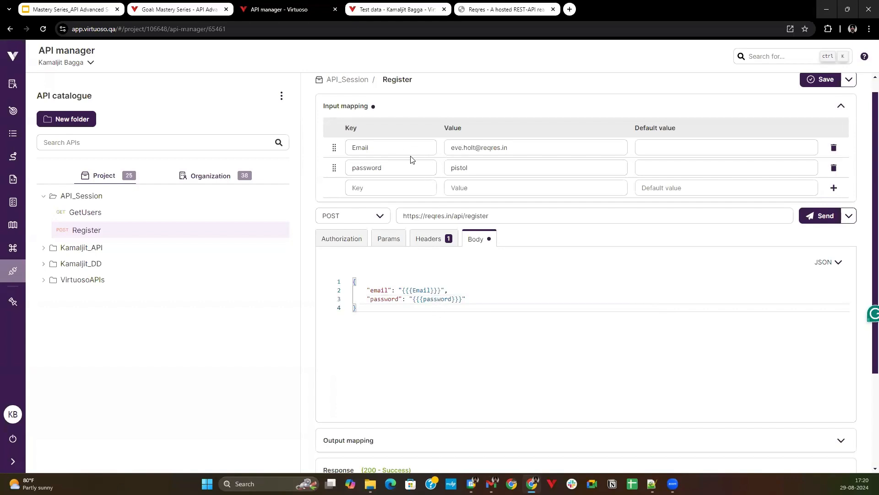
Review the Email mapping value, the parameterized request body and the last response of the Register API.
click(463, 147)
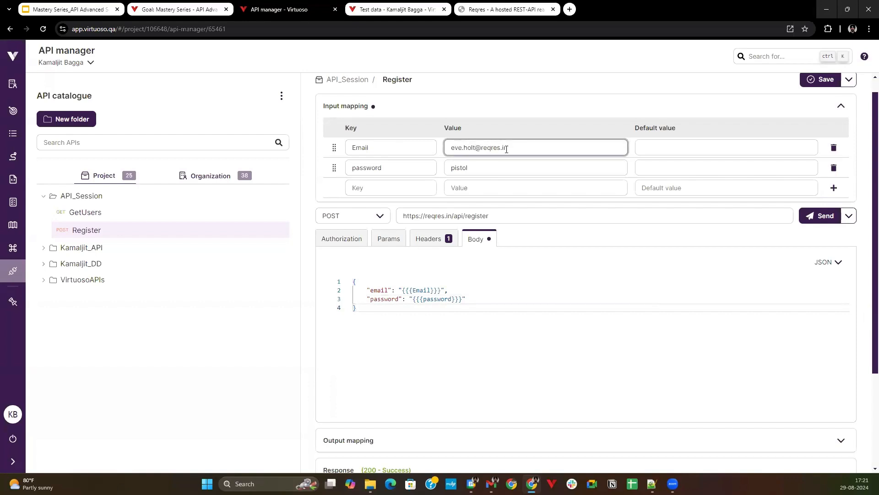
drag(510, 148, 472, 154)
scroll(494, 151, up, 1)
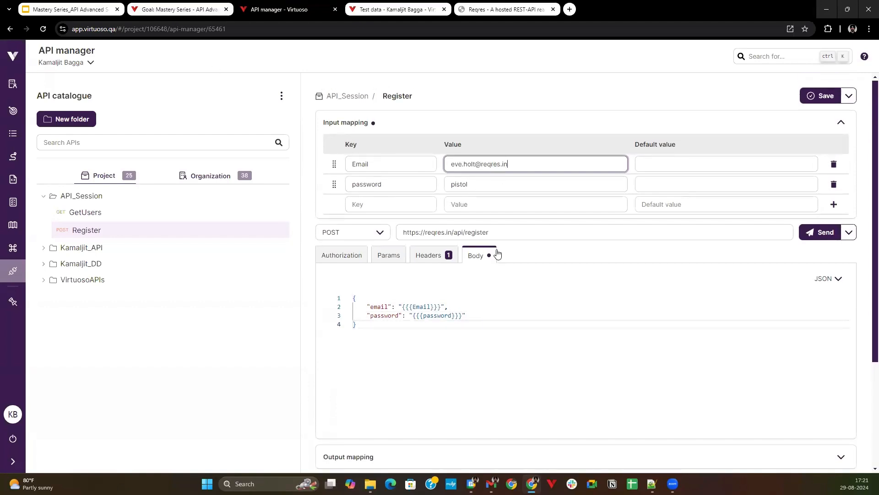
scroll(504, 268, down, 1)
scroll(495, 232, up, 1)
scroll(458, 252, down, 2)
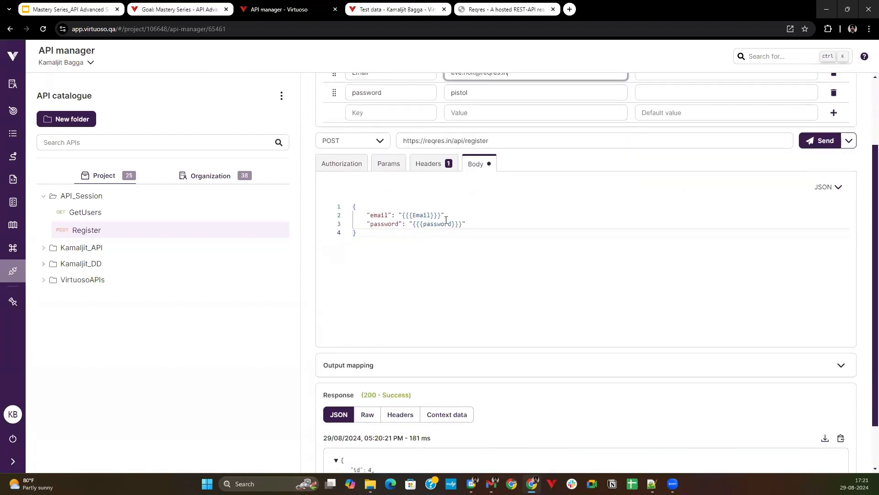
scroll(446, 220, up, 2)
scroll(511, 261, down, 3)
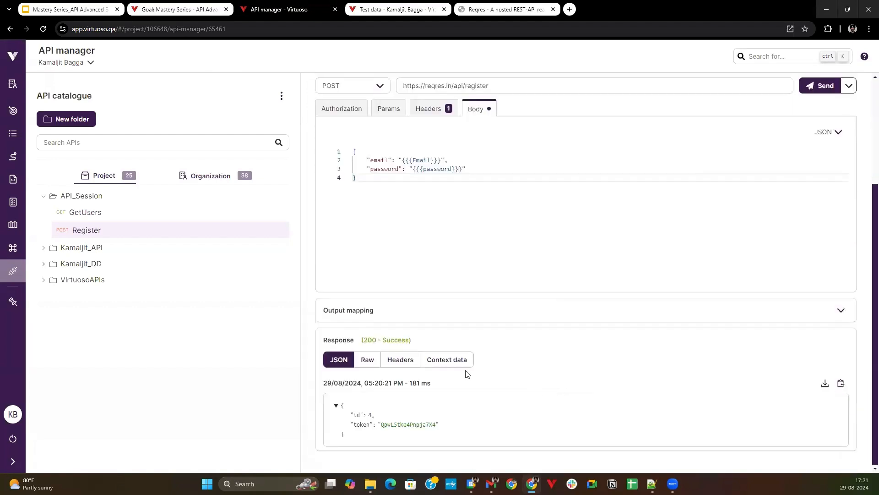
Add an output mapping to the Register API with the key response and the value $response.
click(403, 318)
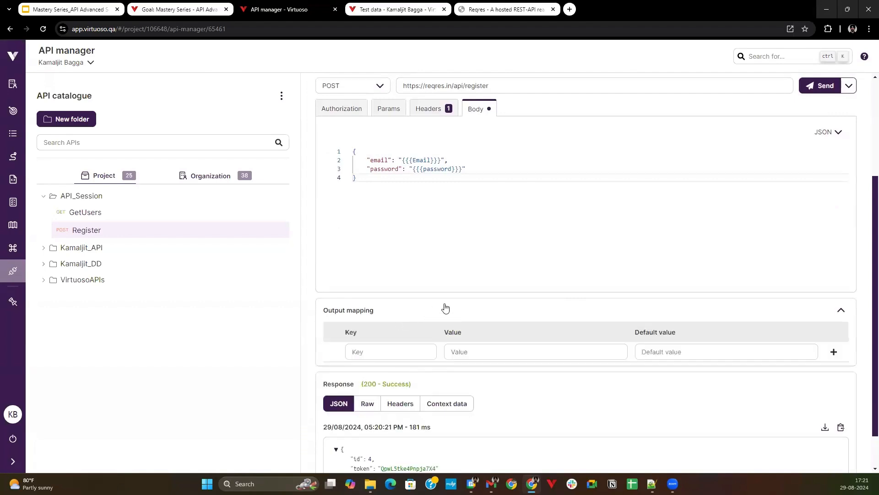
scroll(510, 280, down, 1)
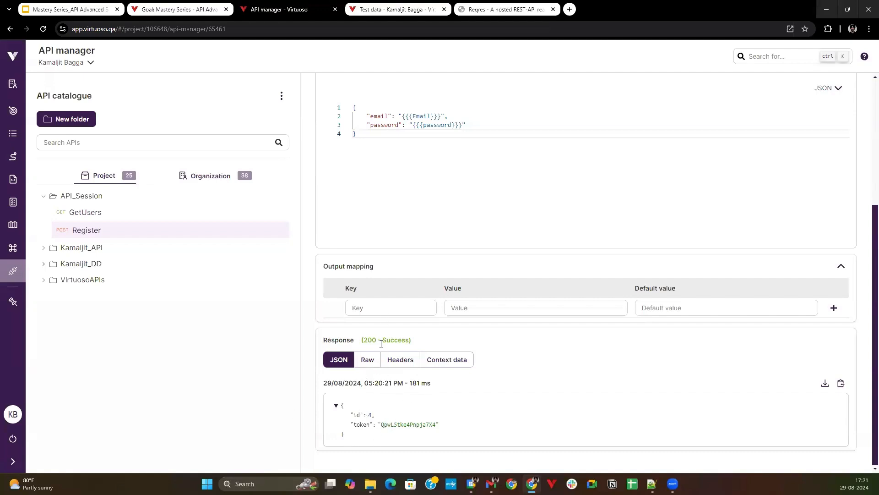
click(385, 312)
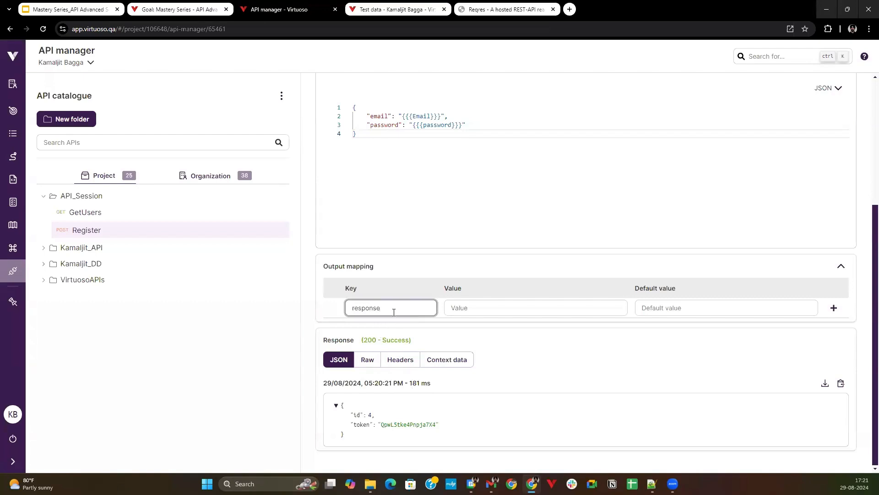
click(464, 307)
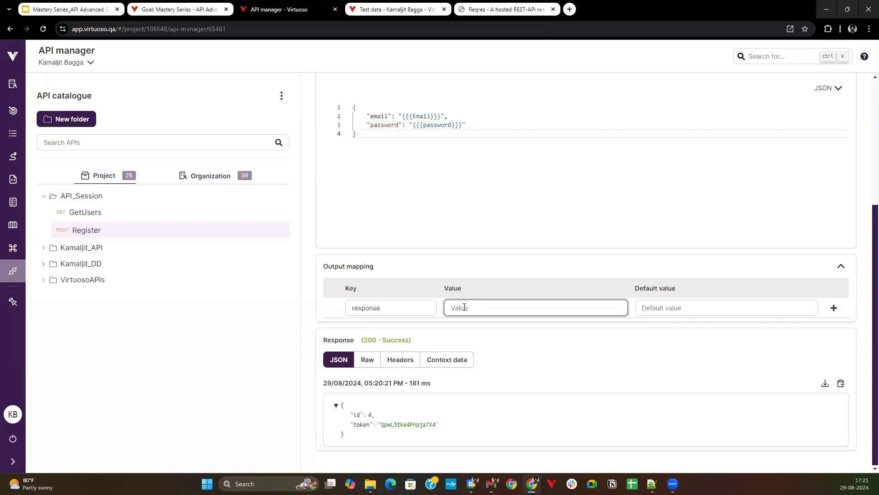
text($response)
click(351, 437)
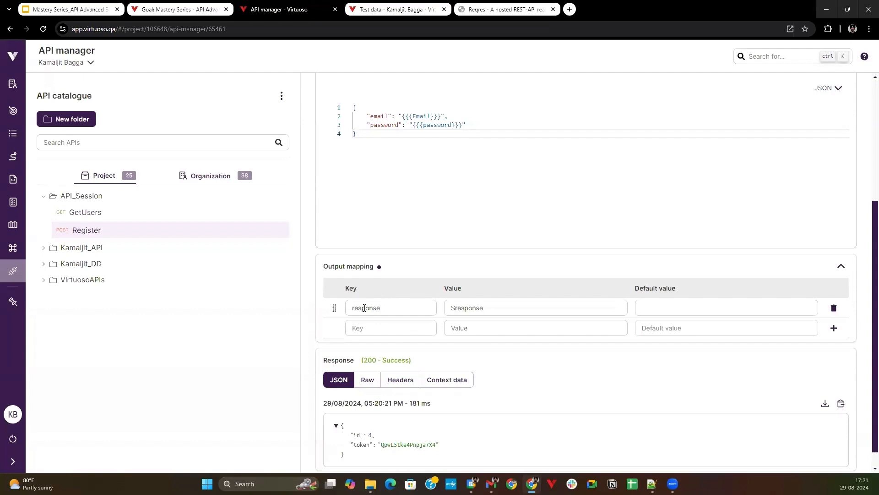
scroll(403, 299, down, 1)
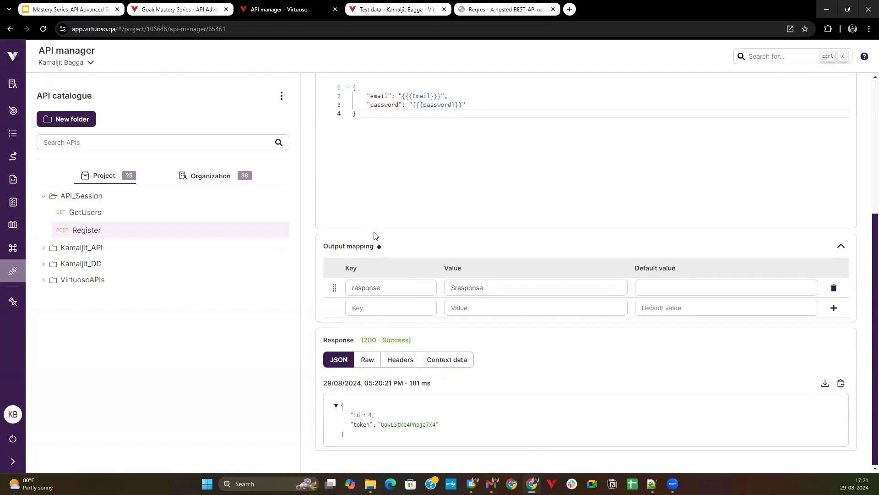
Save the Register API with its new input and output mappings and parameterized body.
scroll(426, 238, up, 3)
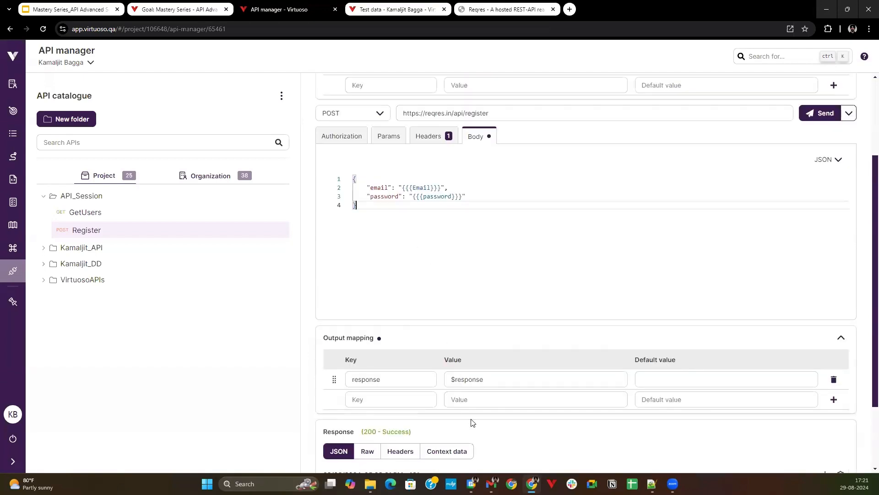
scroll(355, 274, up, 3)
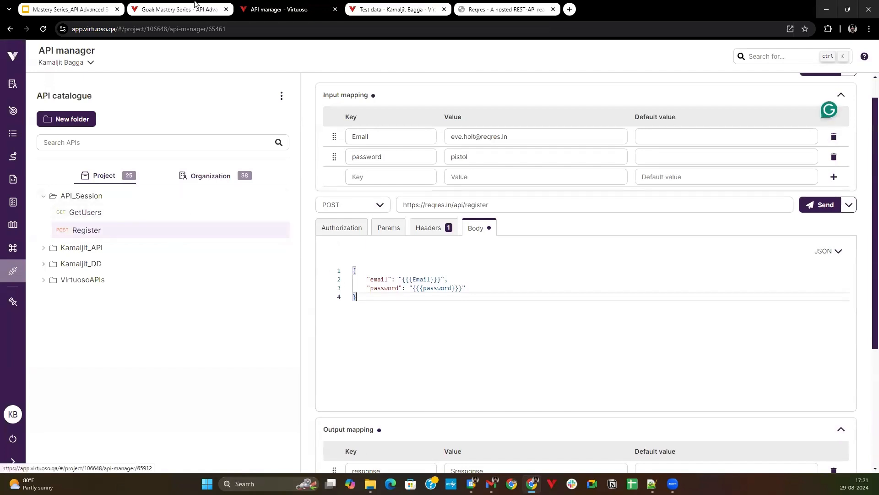
scroll(820, 108, up, 1)
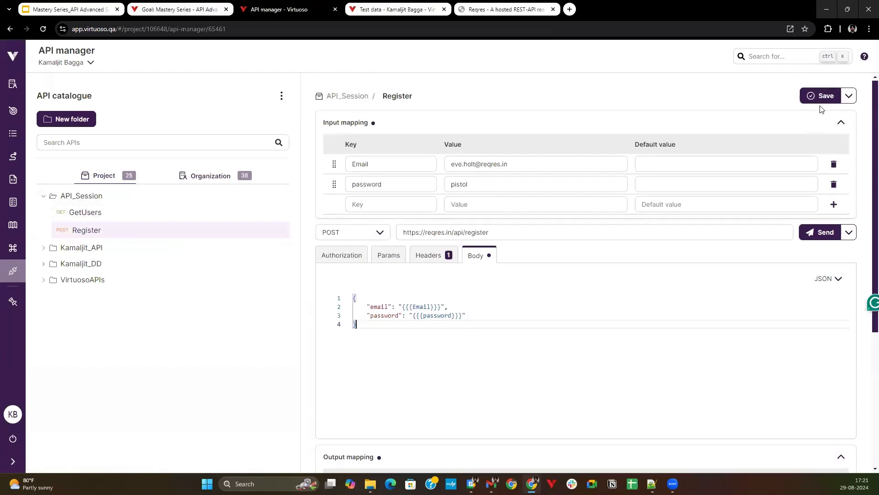
click(821, 102)
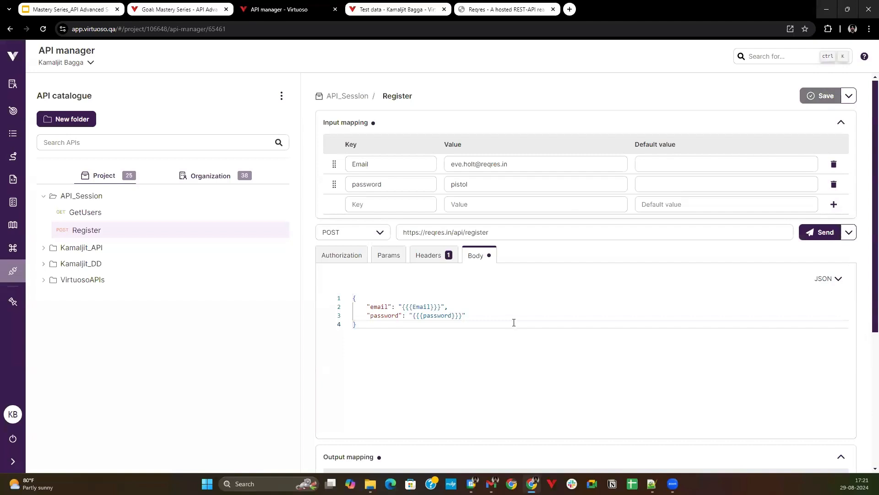
Open the draft Demo Journey in the API Advanced Session goal and create a new checkpoint titled Register User.
click(172, 4)
click(36, 89)
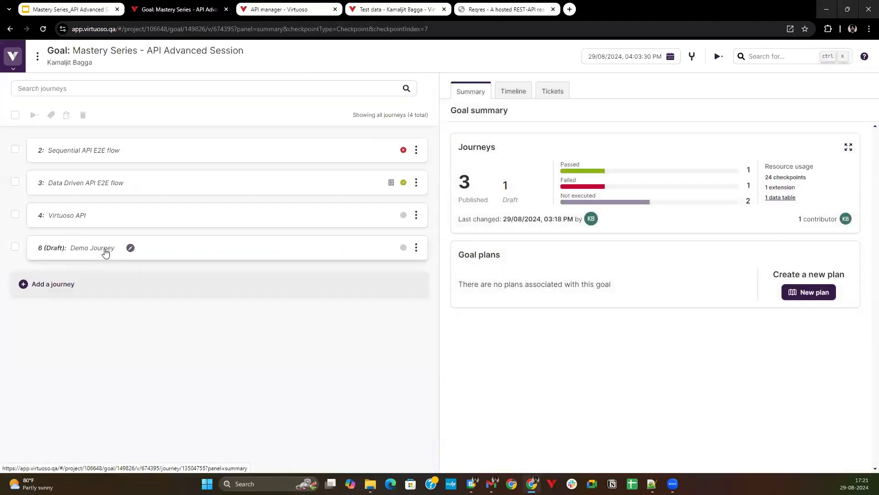
click(105, 250)
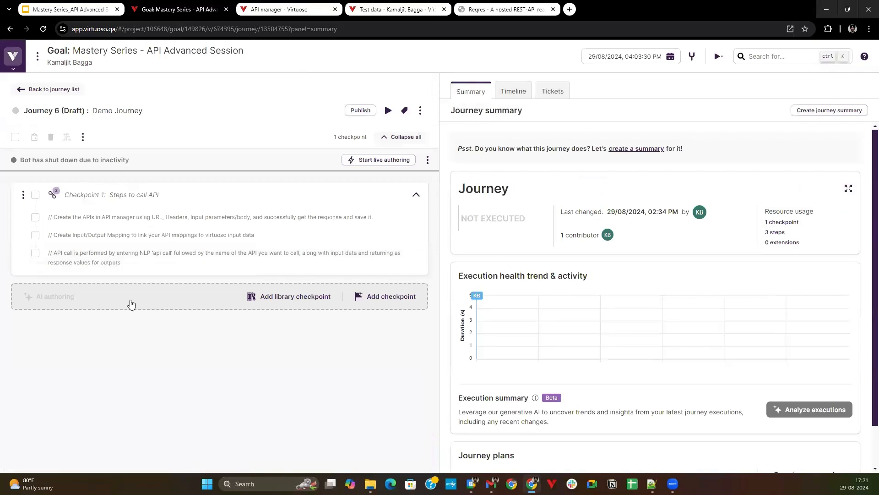
click(390, 298)
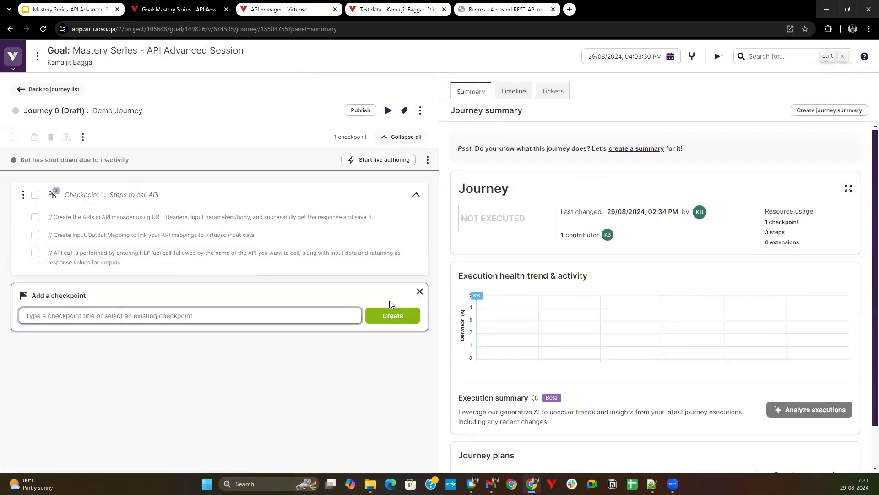
text(Register User)
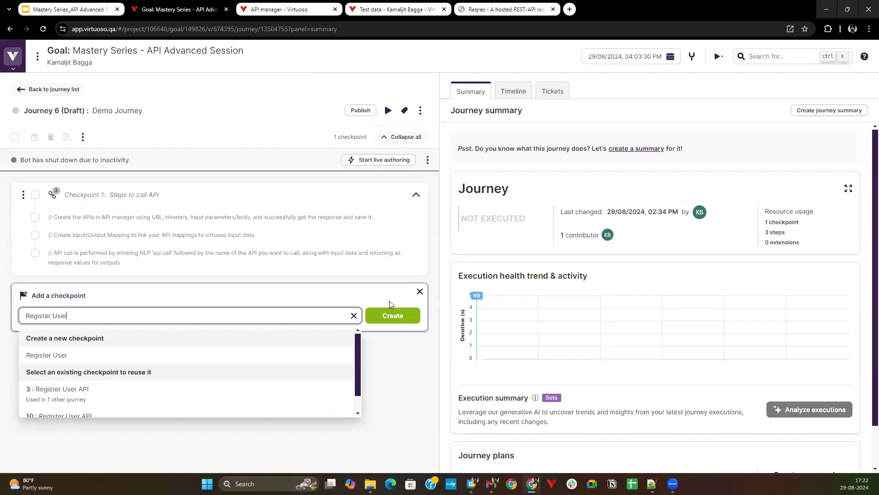
click(390, 301)
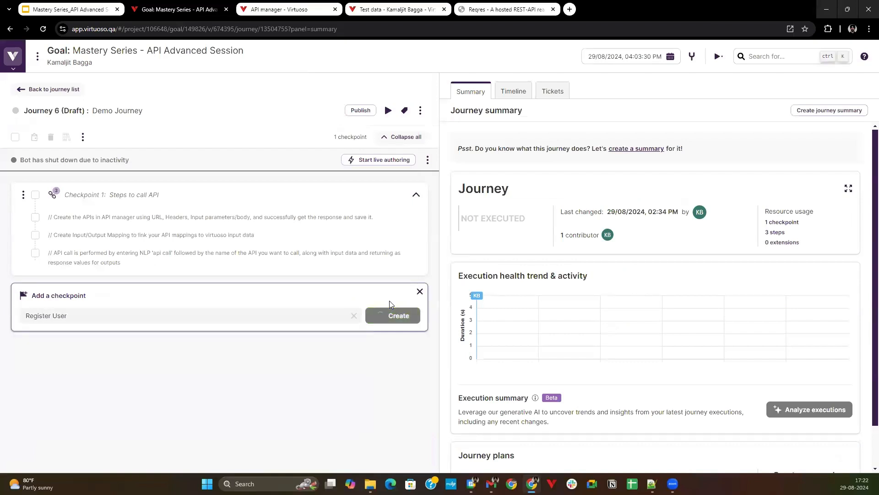
click(388, 311)
click(403, 414)
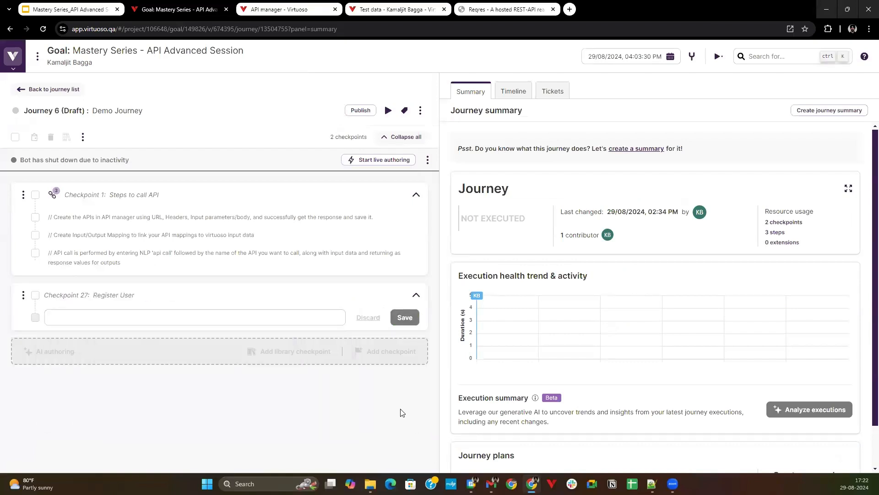
Add the test step API Call "API_Session.Register" to the Register User checkpoint.
click(178, 317)
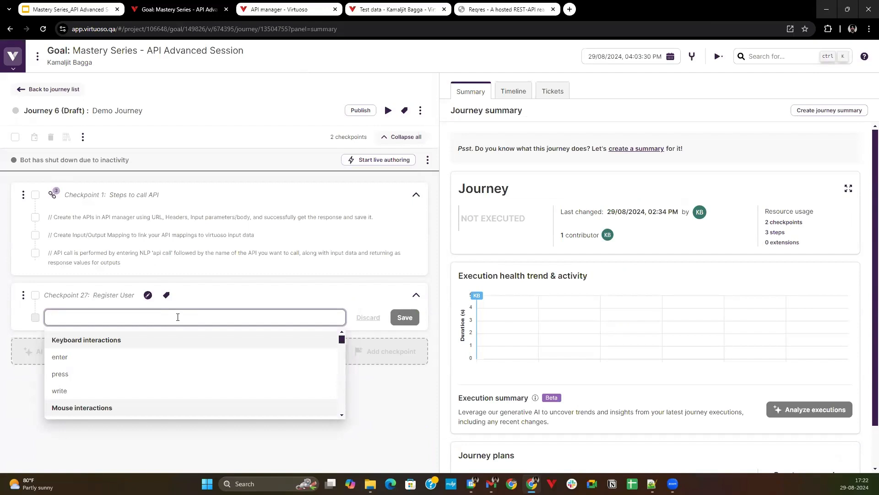
text(A)
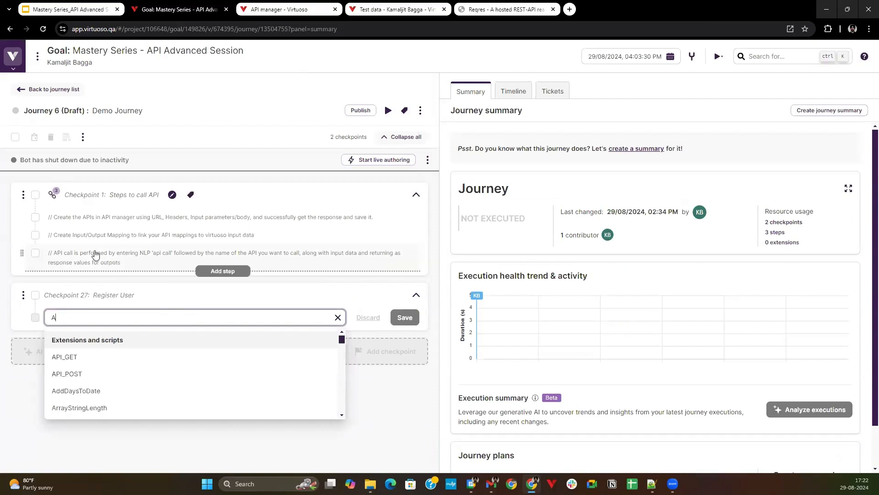
text(PI Call)
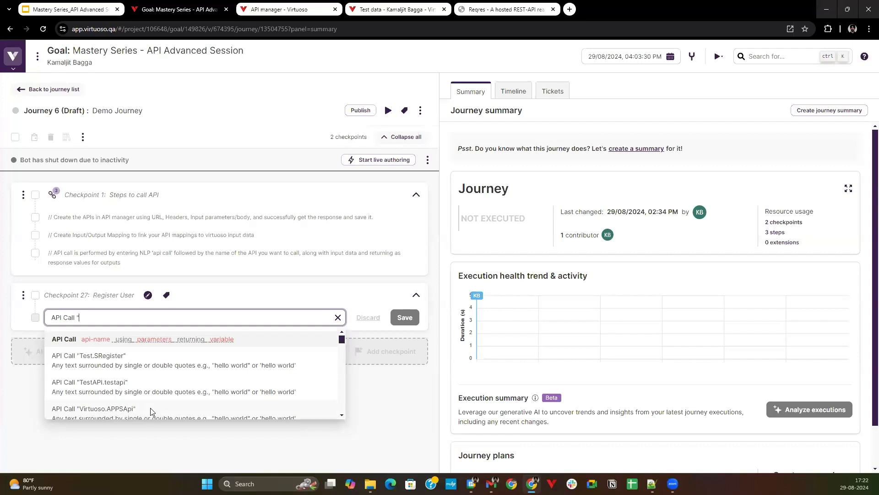
text("Api)
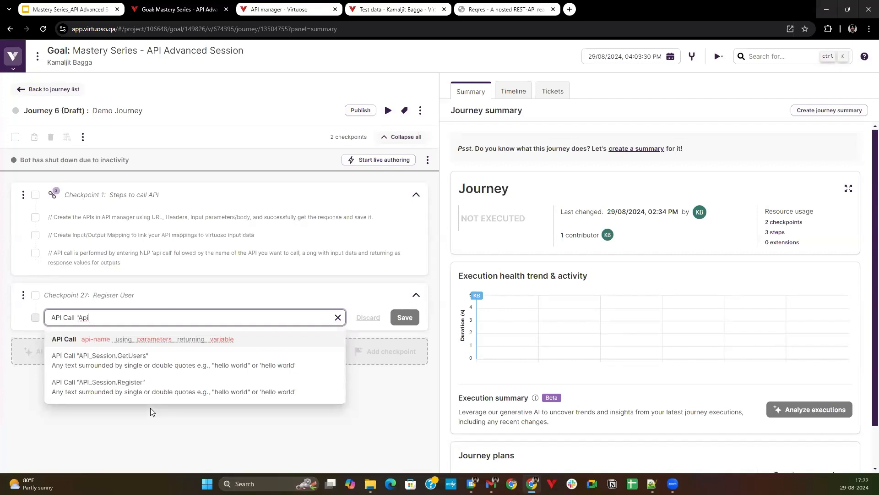
key(Down)
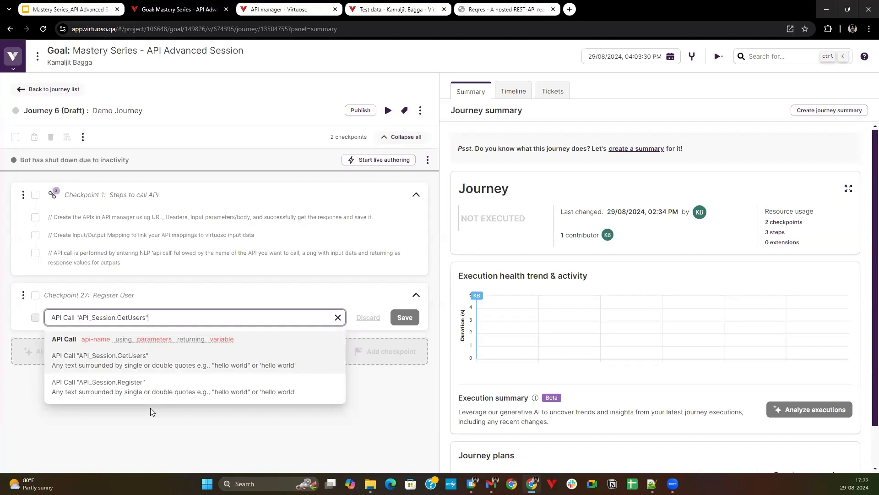
key(Down)
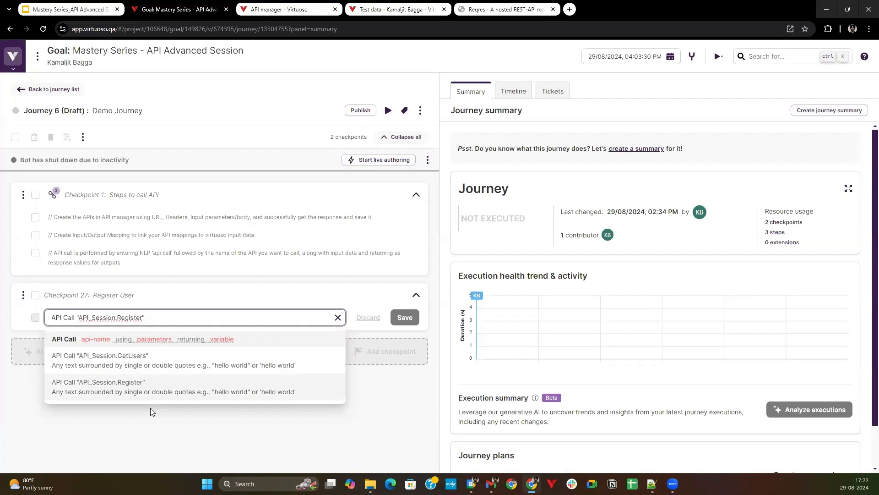
key(Return)
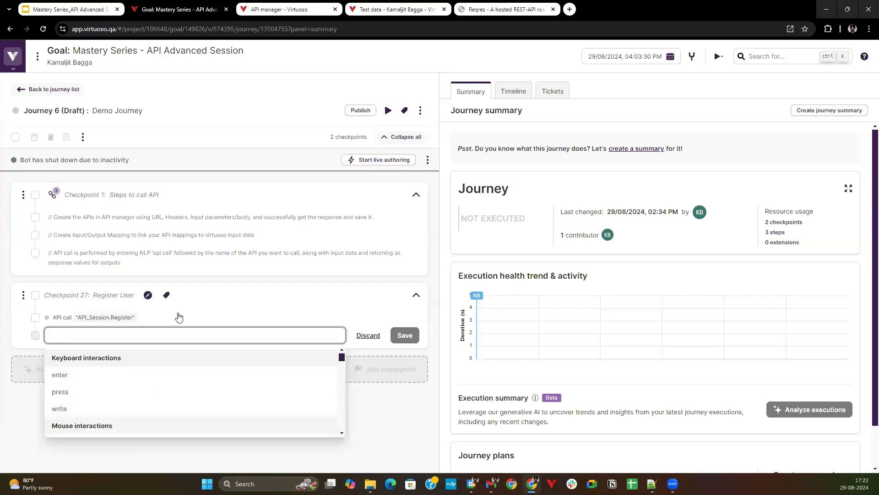
Open the details of the API_Session.Register call and delete that test step.
click(180, 317)
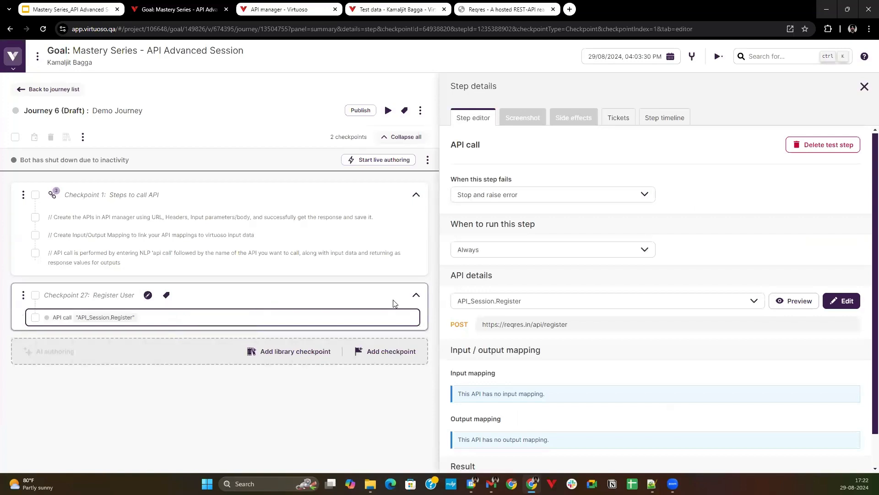
click(823, 145)
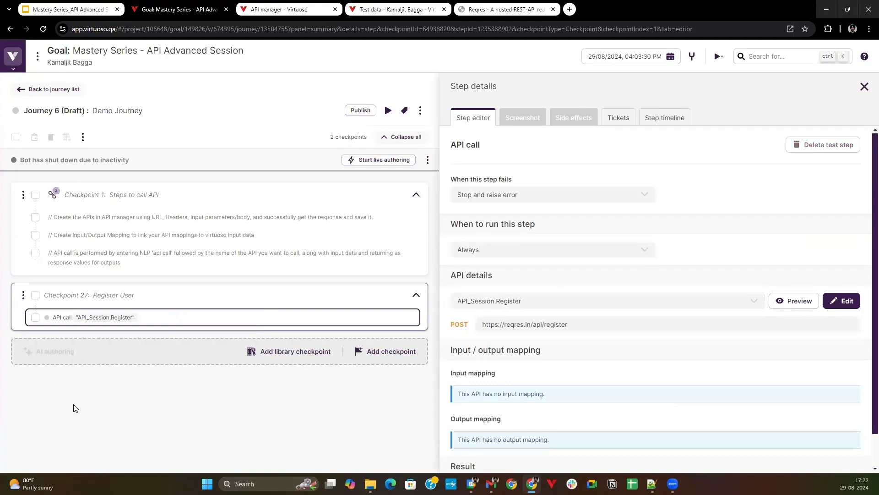
Add the test step Api call "API_Session.GetUsers" () to the Register User checkpoint.
text(A)
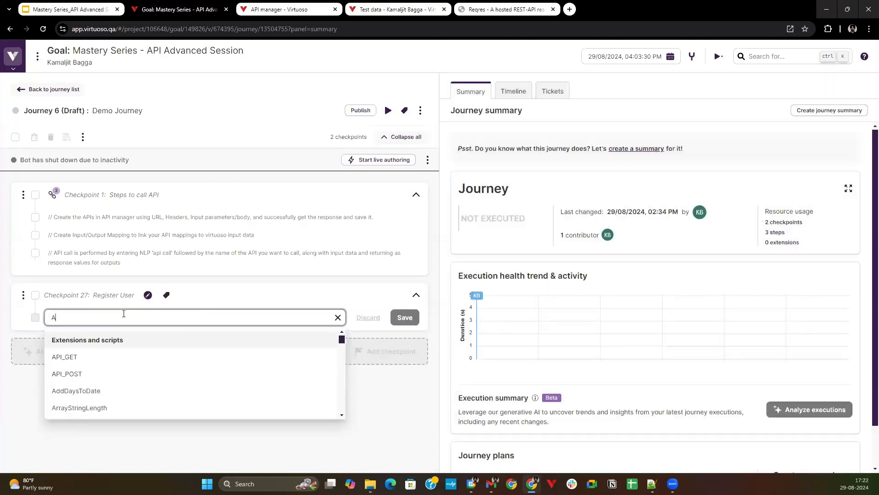
text(pi ca;)
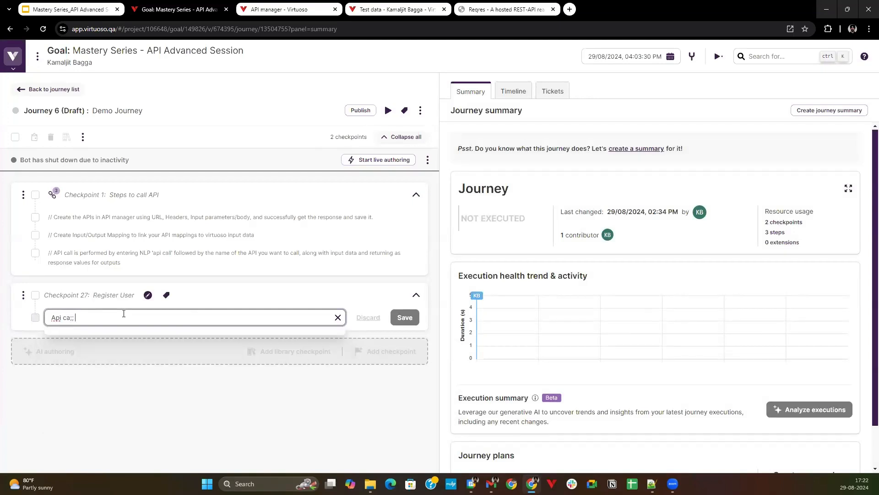
text(ll )
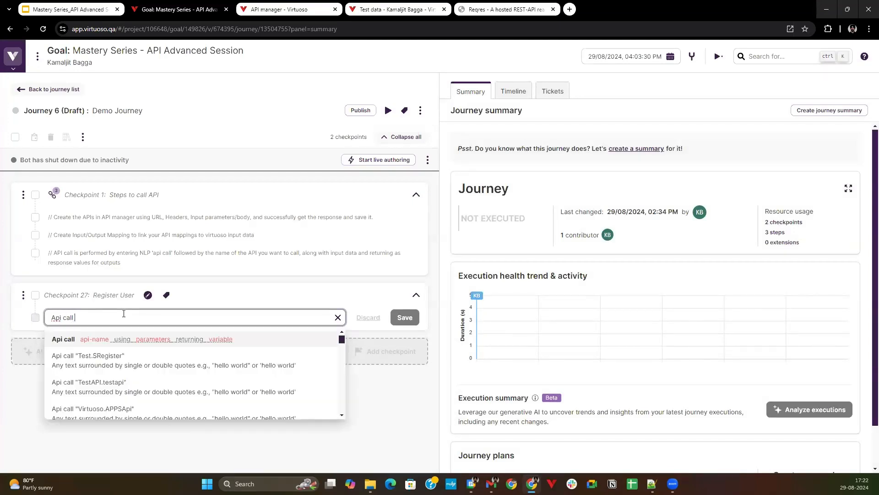
text("AP)
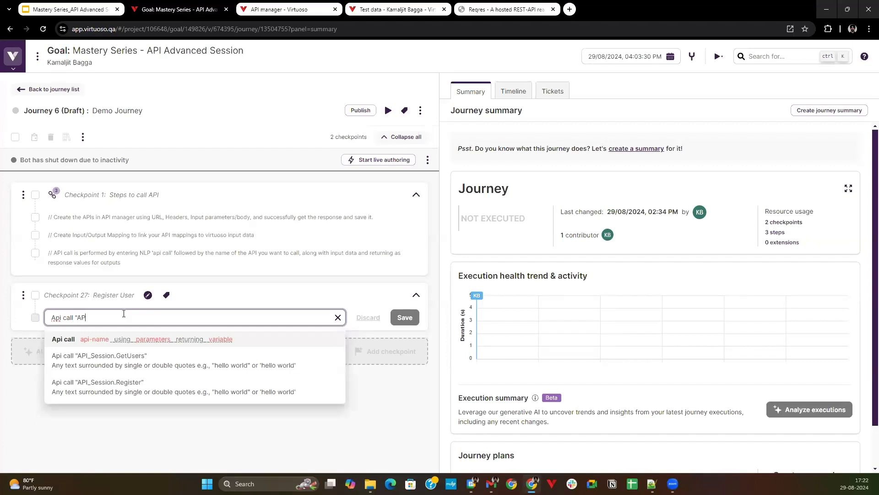
text(I)
key(Down)
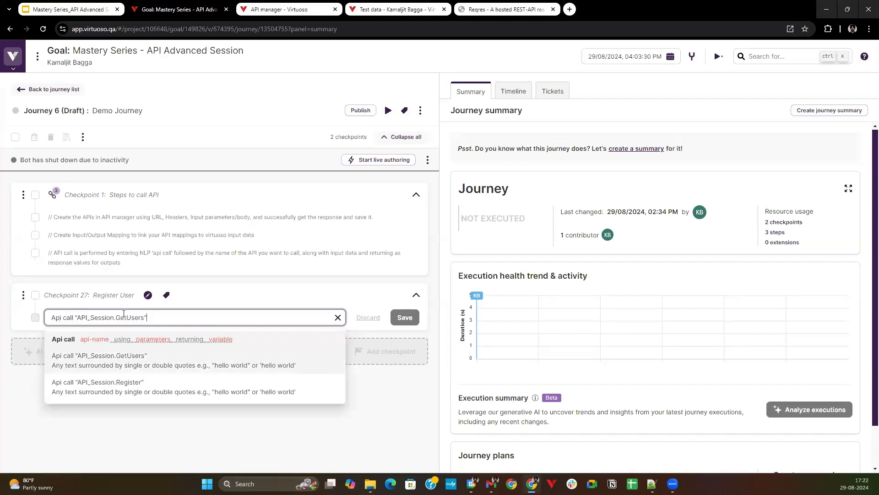
text(())
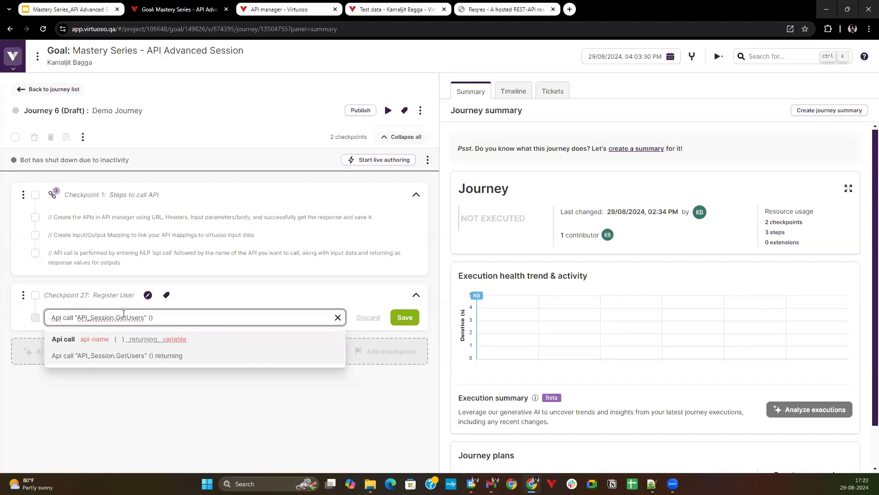
key(Return)
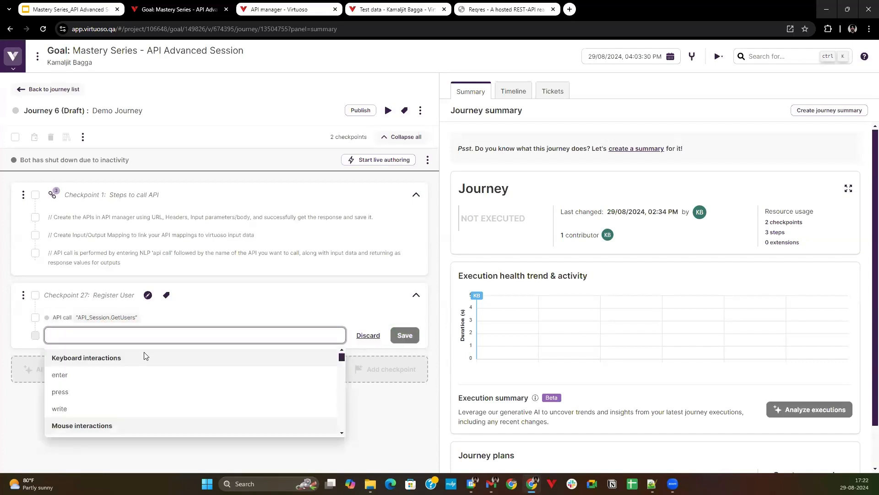
Check the GetUsers call's input and output mappings against the Register API in the API manager, and reload the journey page.
click(157, 319)
scroll(533, 316, down, 1)
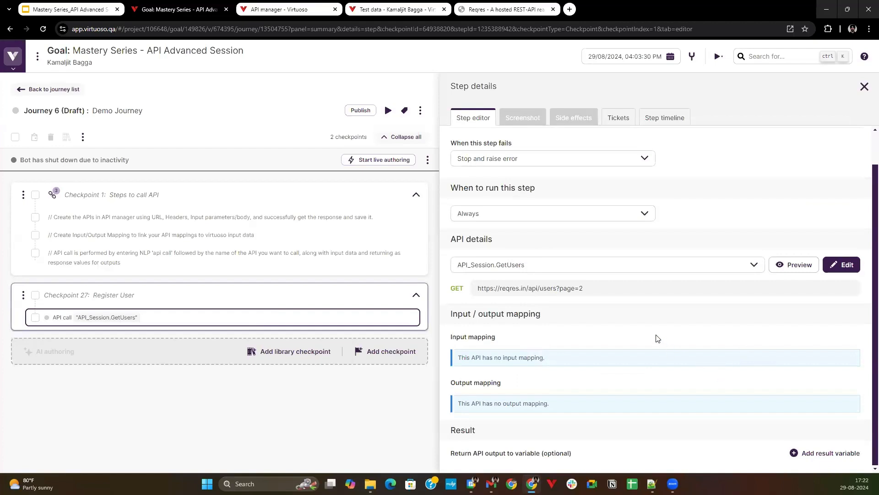
click(264, 8)
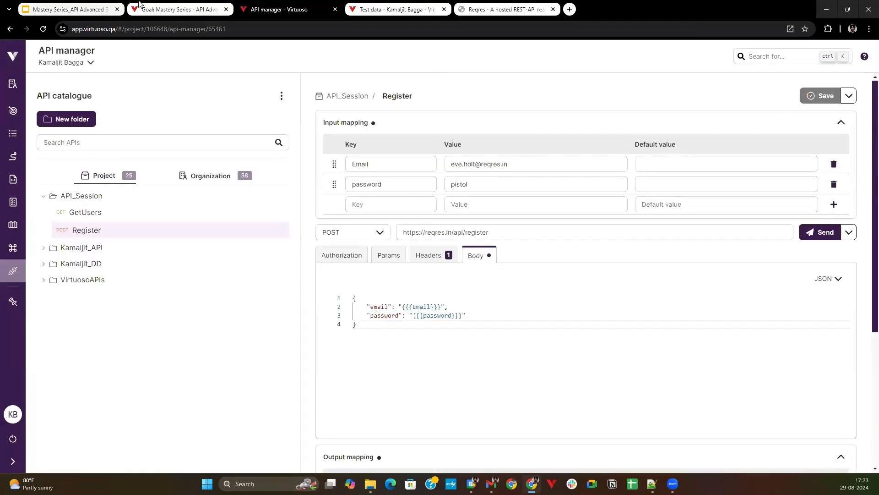
click(169, 9)
click(42, 28)
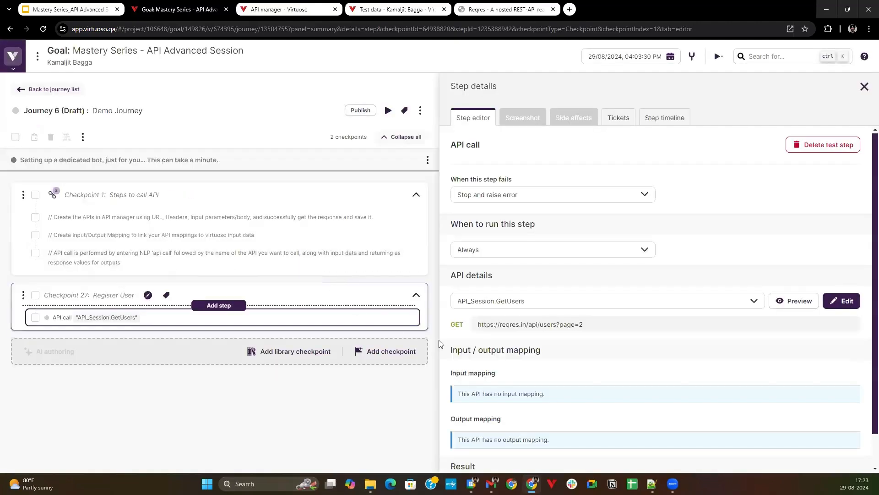
Review the GetUsers call's mappings and result settings, open its definition in the API manager, and return to the journey.
scroll(544, 375, down, 1)
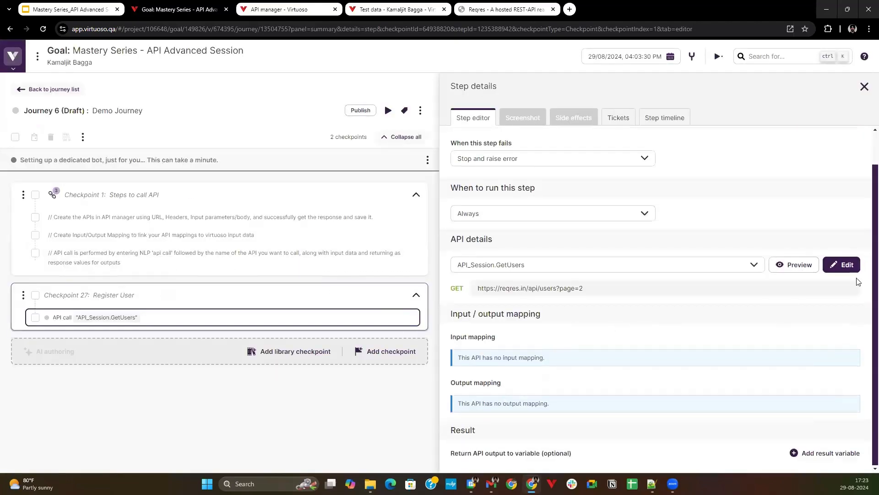
click(847, 266)
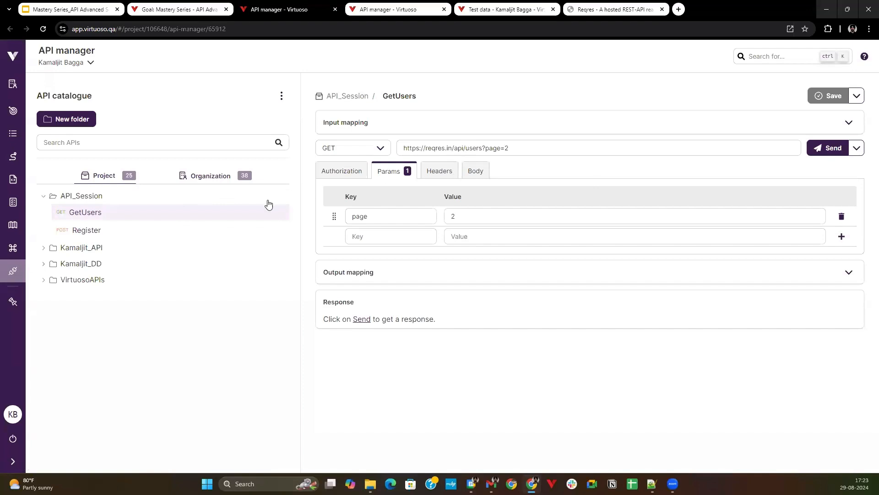
click(156, 4)
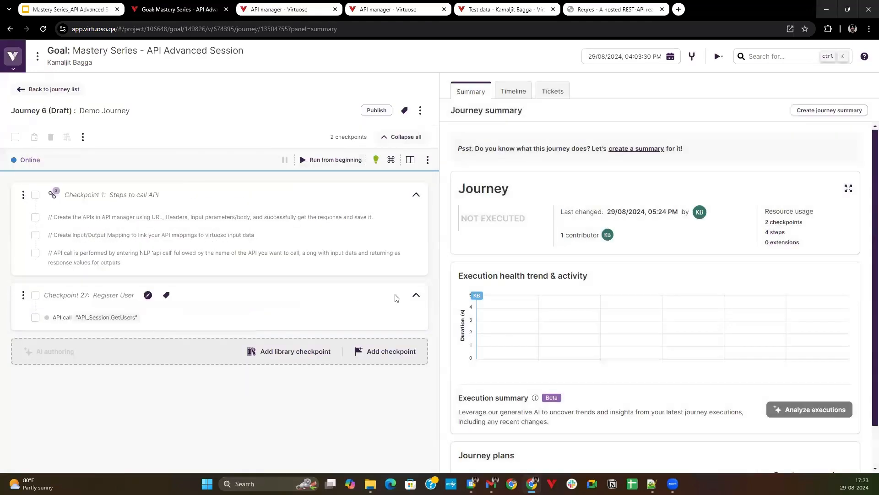
scroll(477, 365, down, 1)
scroll(477, 183, up, 1)
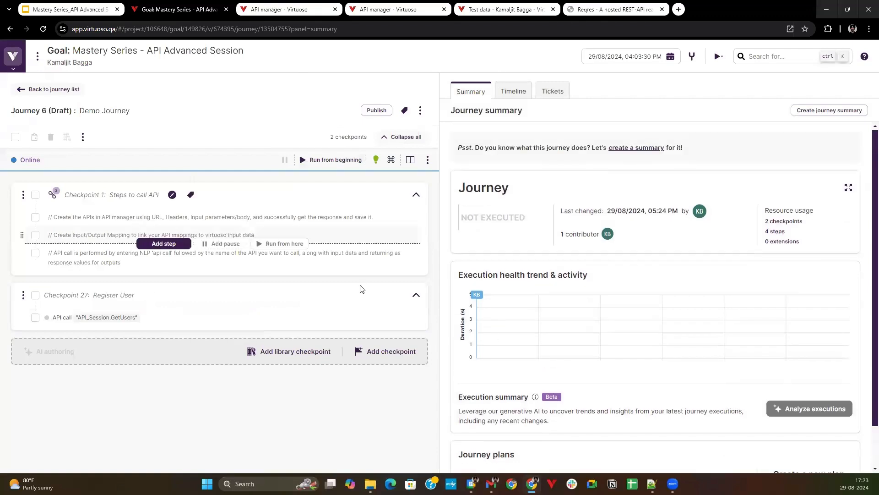
Add the test step API call "API_Session.Register" () below the GetUsers call in the Register User checkpoint.
click(224, 326)
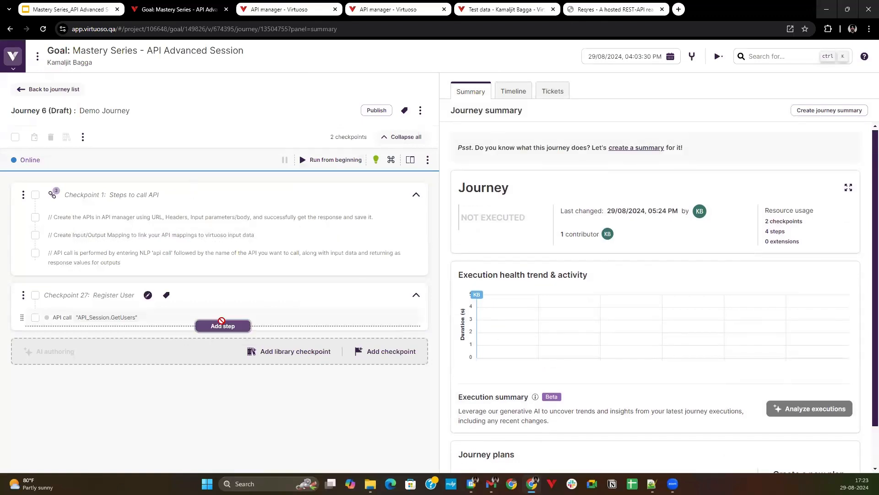
text(API)
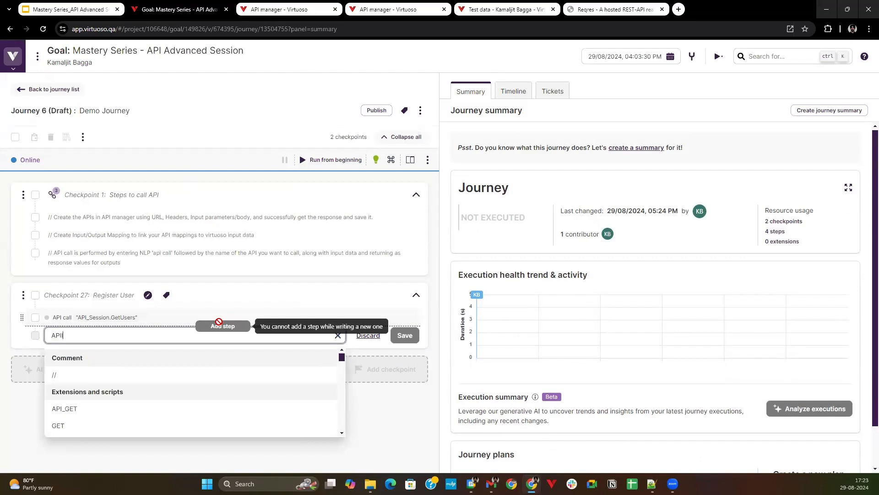
text( call ")
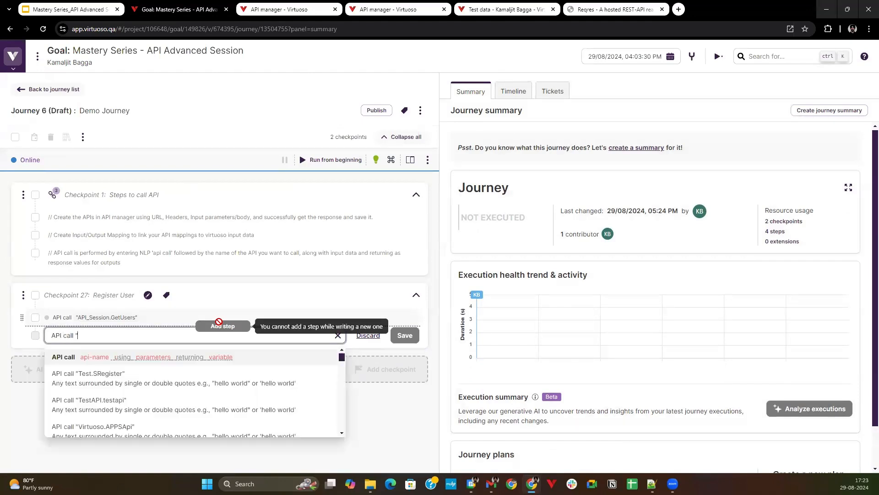
text(API_S)
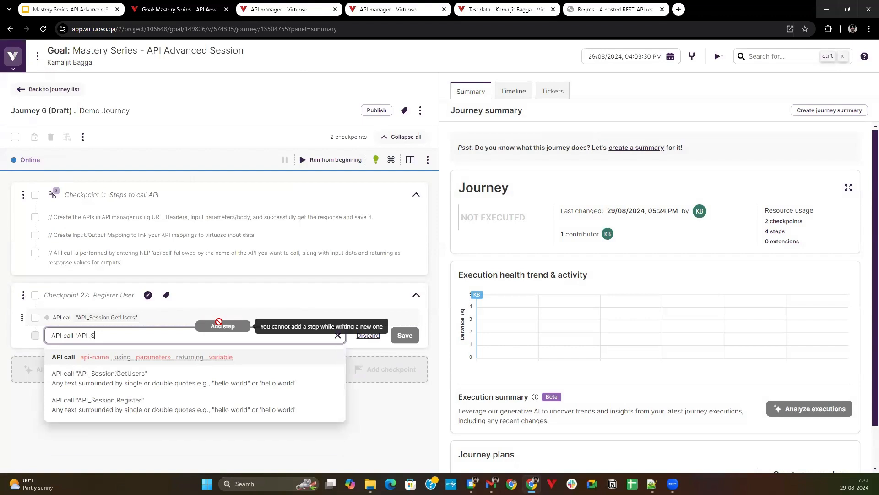
key(Down)
key(Down)
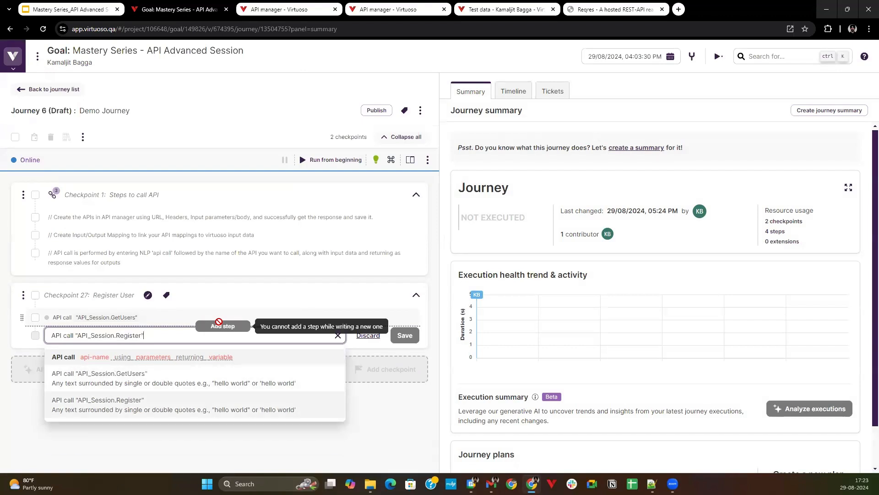
text(())
key(Return)
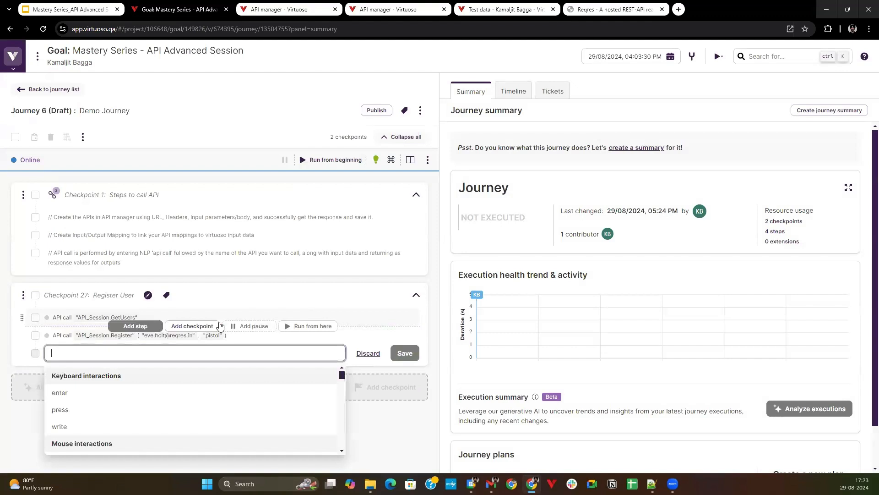
In the API_Session.Register call's details, return the response output to a result variable named Response.
click(184, 336)
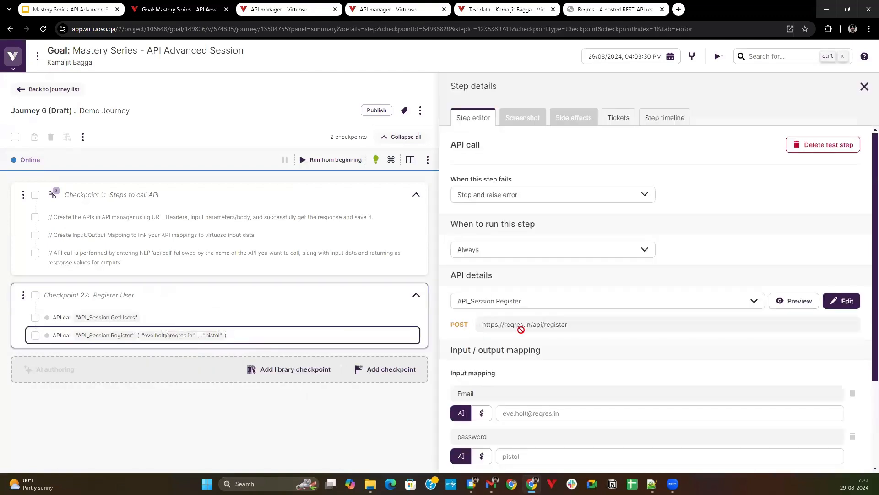
scroll(545, 325, down, 3)
click(530, 292)
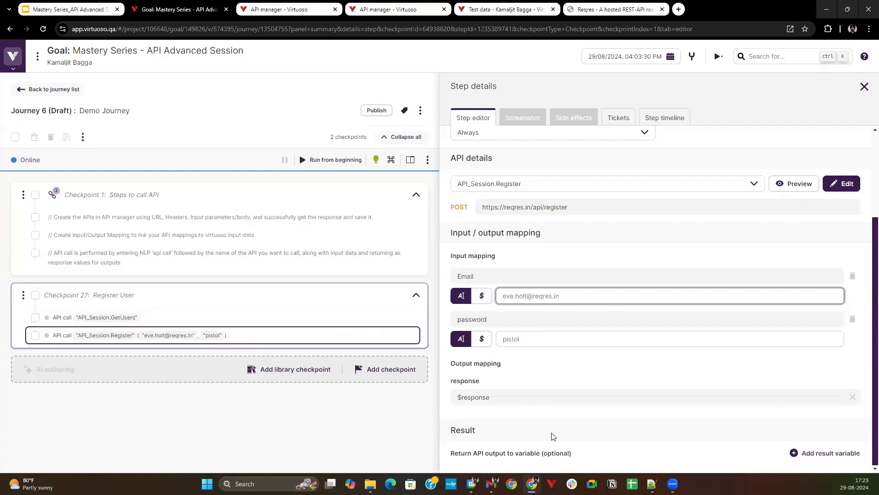
click(799, 452)
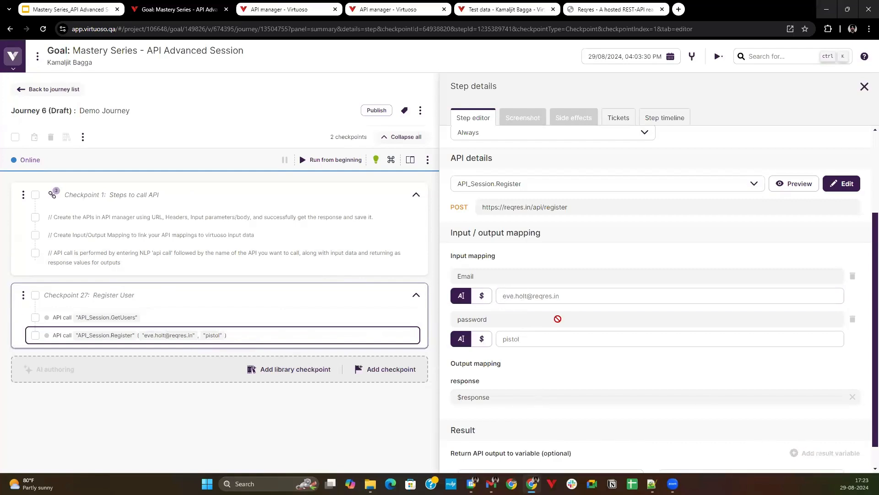
scroll(538, 348, down, 1)
click(549, 450)
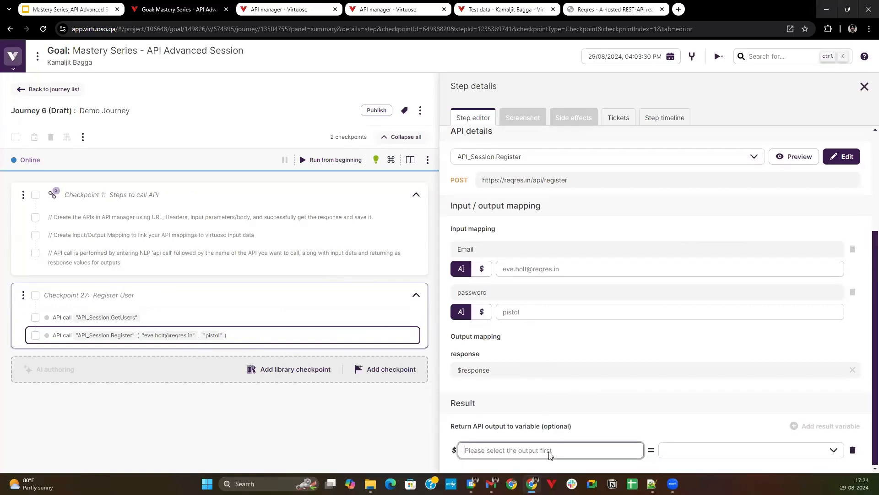
text(Response)
click(799, 455)
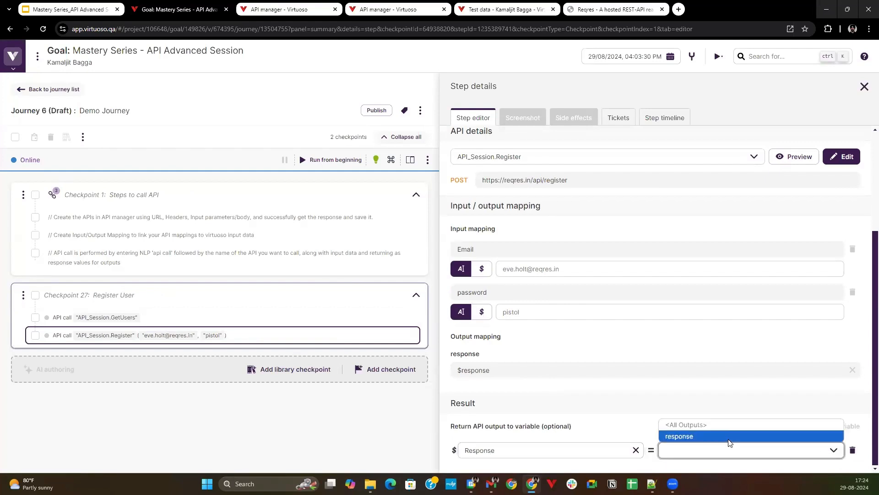
click(712, 437)
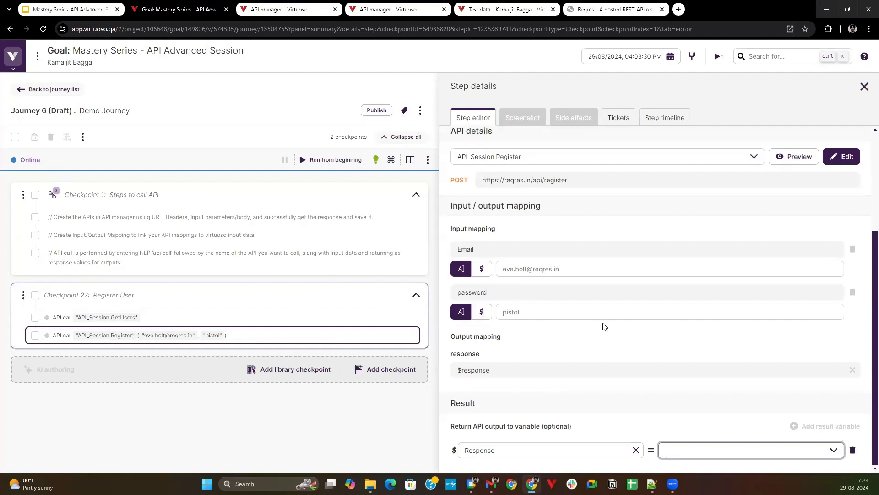
Check the Register API's request body and output mapping in the API manager, and return to the journey.
click(255, 9)
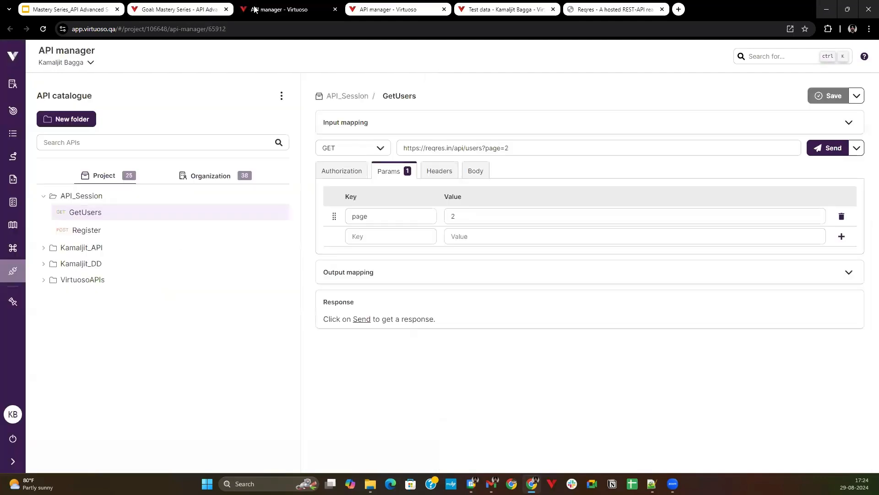
click(149, 229)
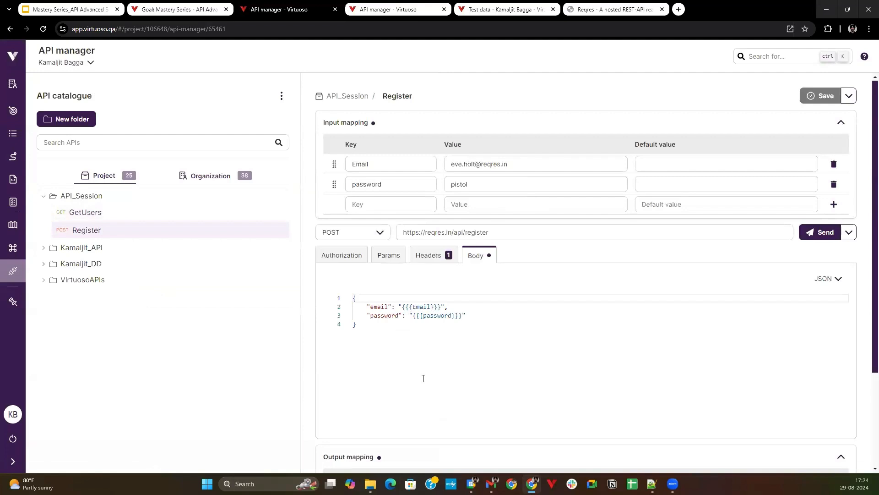
scroll(418, 428, down, 3)
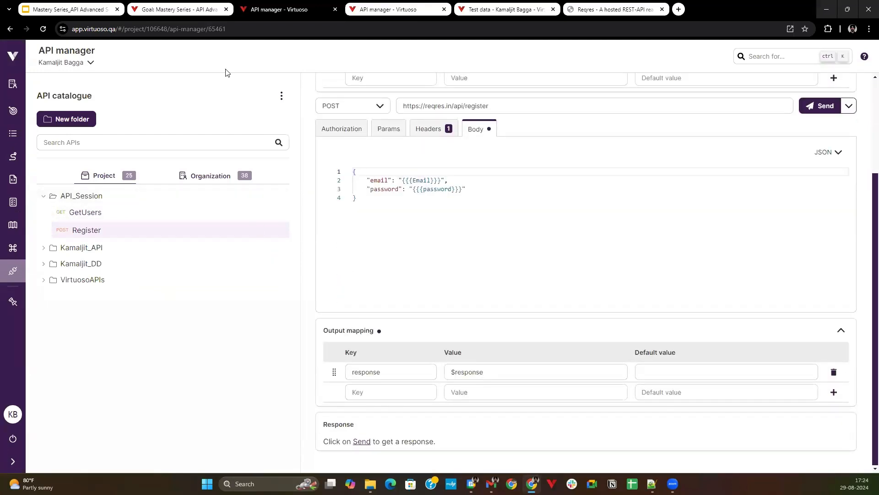
click(192, 9)
scroll(687, 422, up, 4)
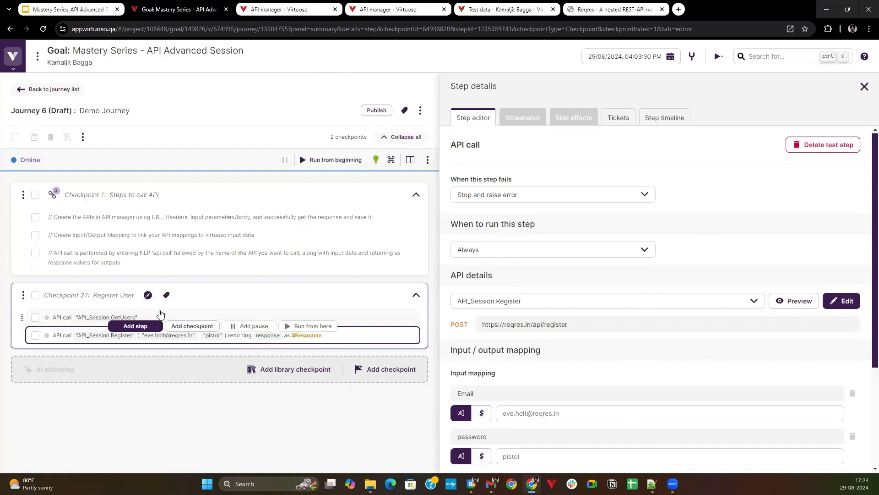
Delete the API_Session.GetUsers test step and run the journey from the beginning.
click(101, 317)
click(826, 141)
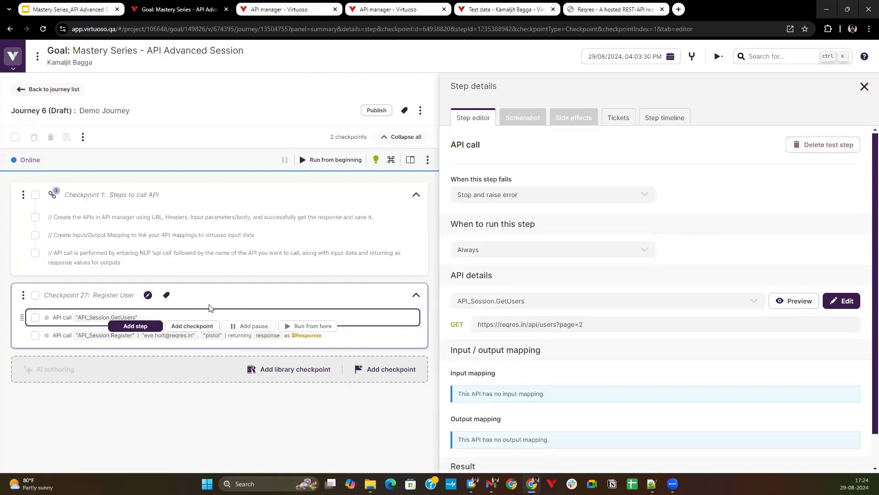
click(334, 156)
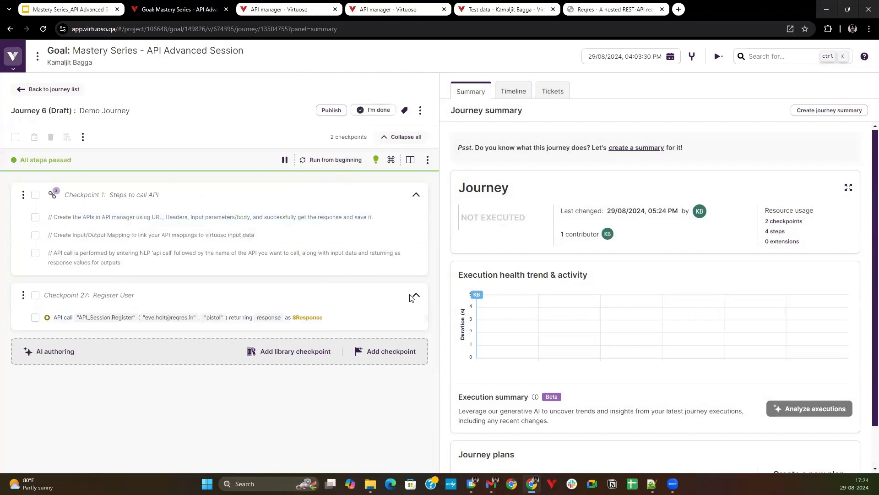
Examine the executed Register call's side effects, including the Response variable's headers and the returned JSON.
click(345, 317)
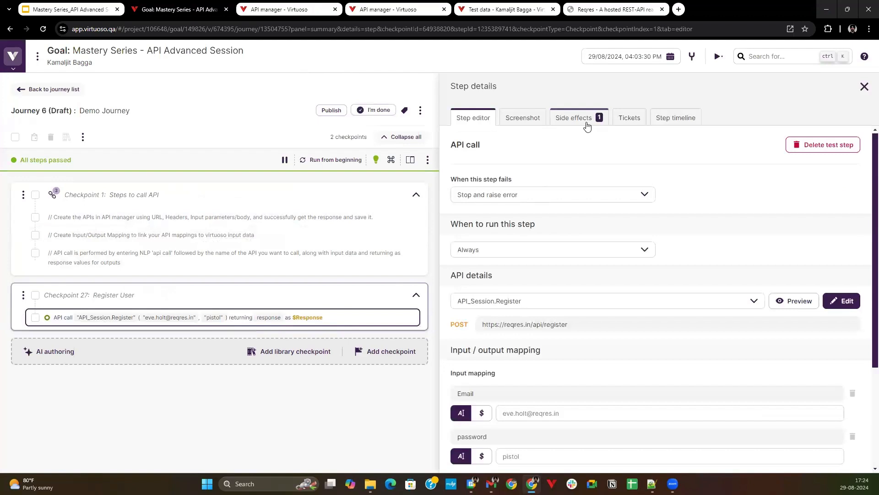
click(582, 120)
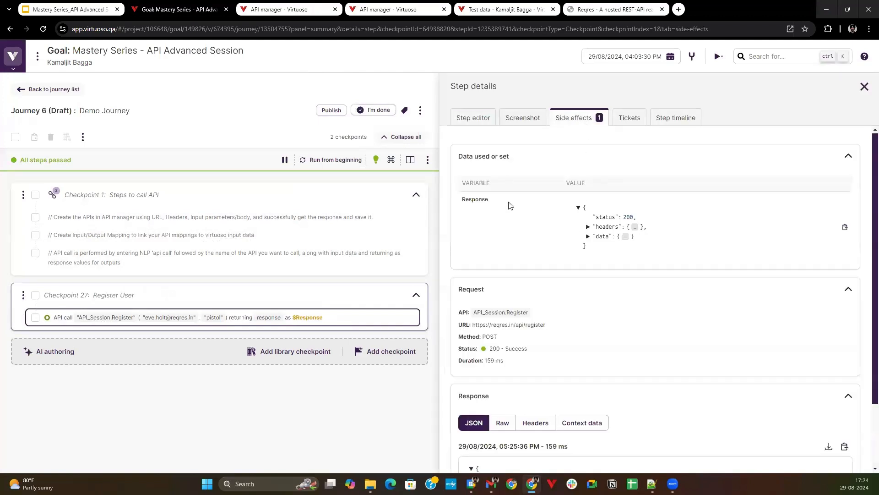
click(587, 228)
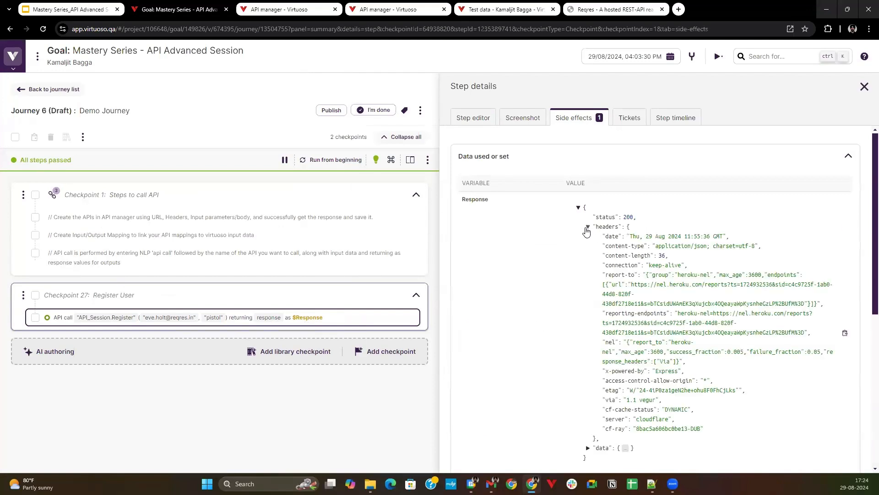
click(587, 228)
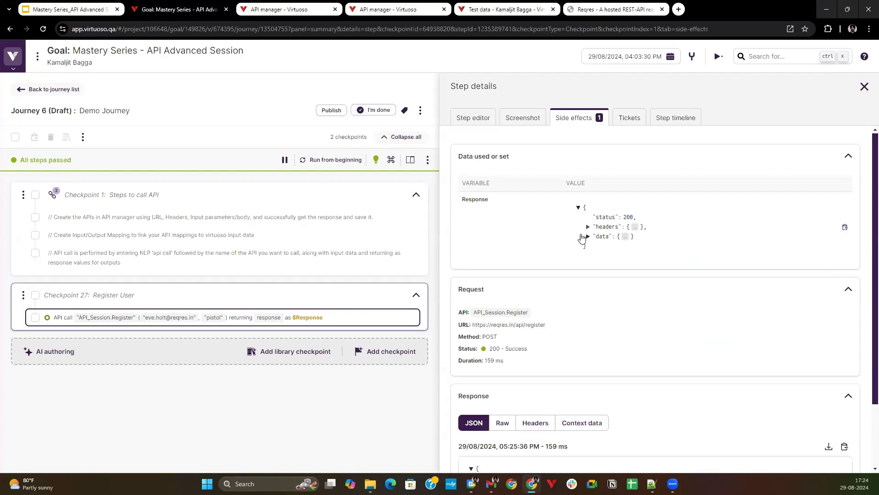
scroll(543, 288, down, 1)
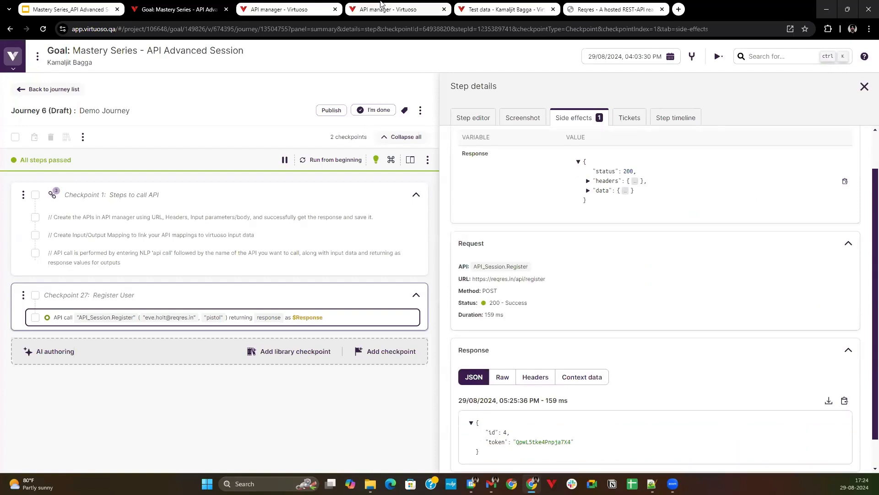
Add an output mapping to the Register API in the API manager with key status and value $response.status.
click(316, 8)
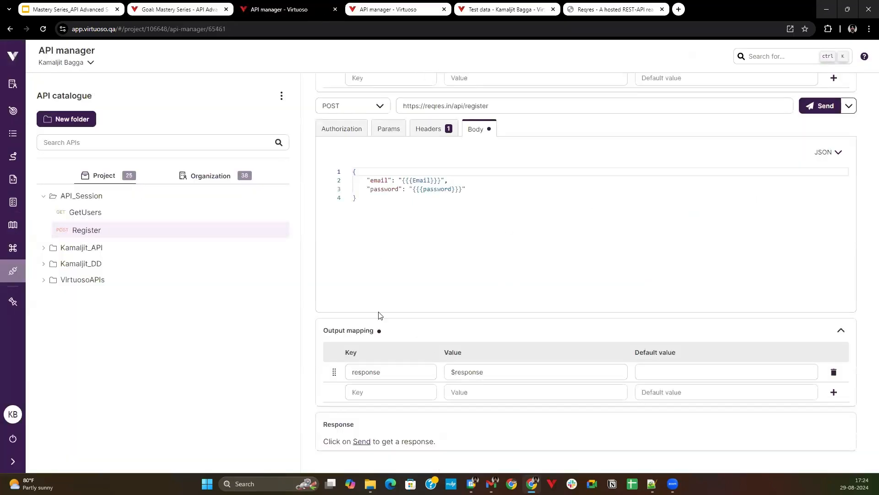
click(398, 393)
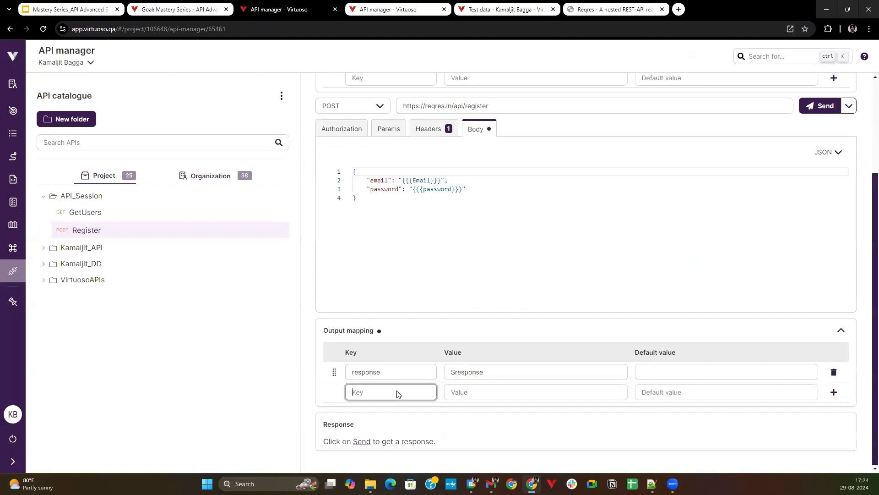
text(status)
click(454, 395)
text($)
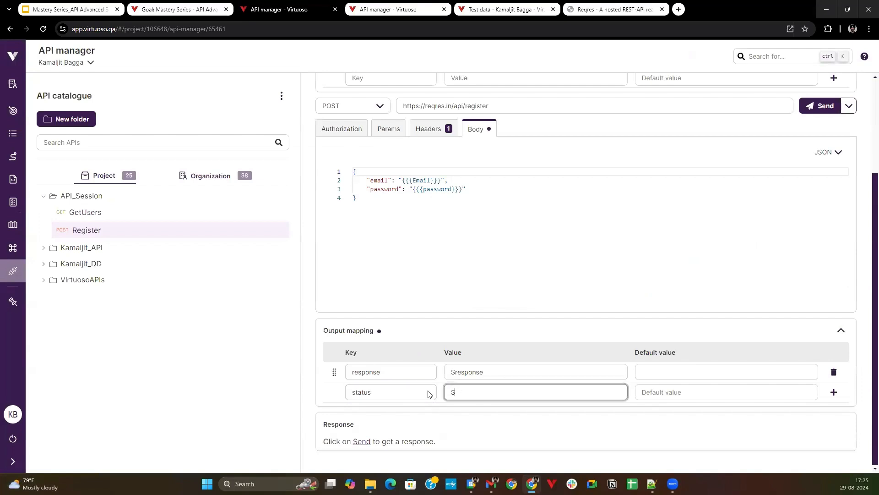
text(response.status)
click(561, 414)
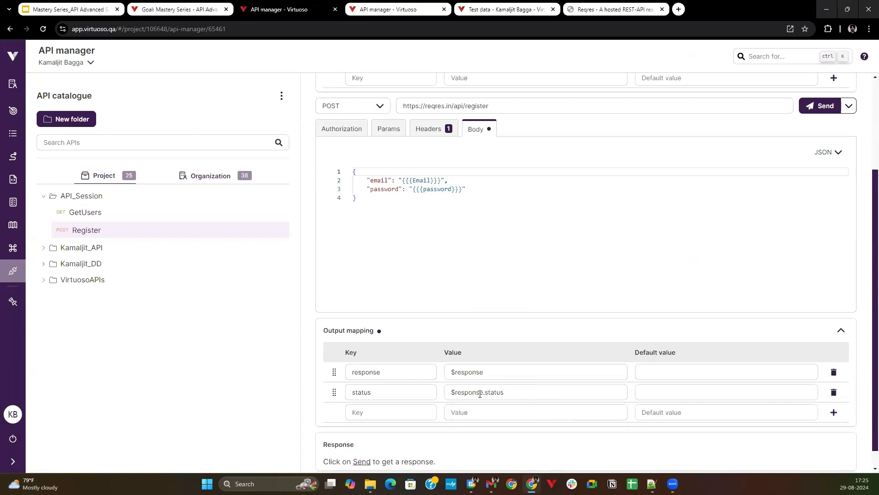
Examine the executed Register call's side effects in the journey, expanding the Response variable's data.
click(179, 9)
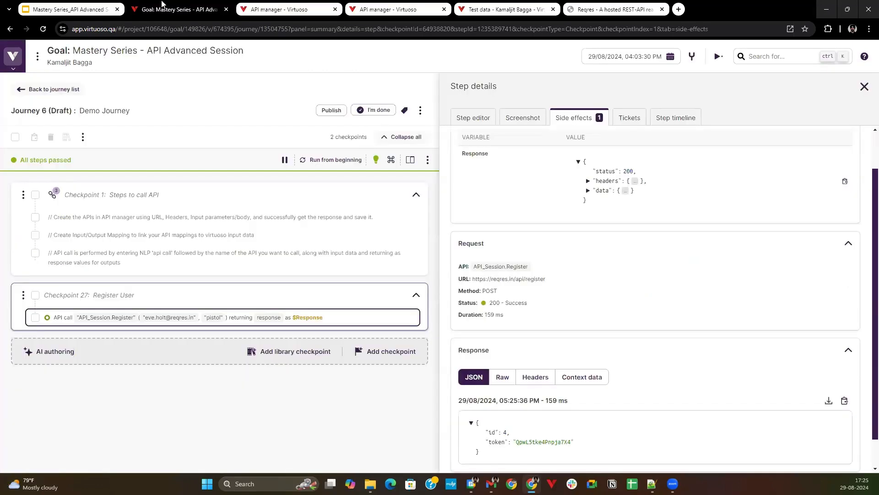
scroll(619, 378, down, 1)
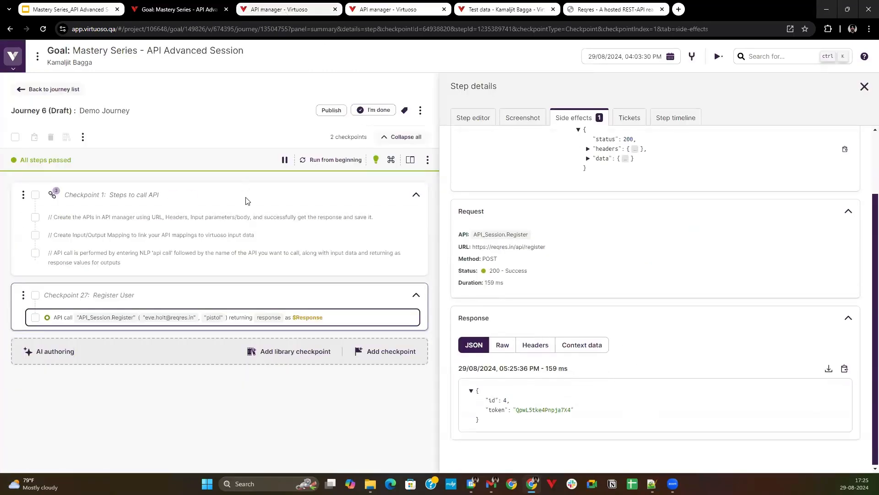
click(360, 317)
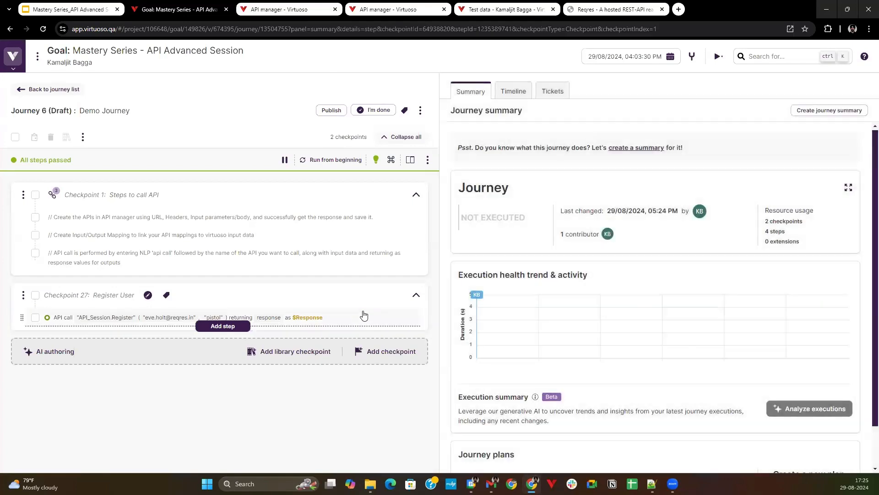
click(362, 316)
click(578, 119)
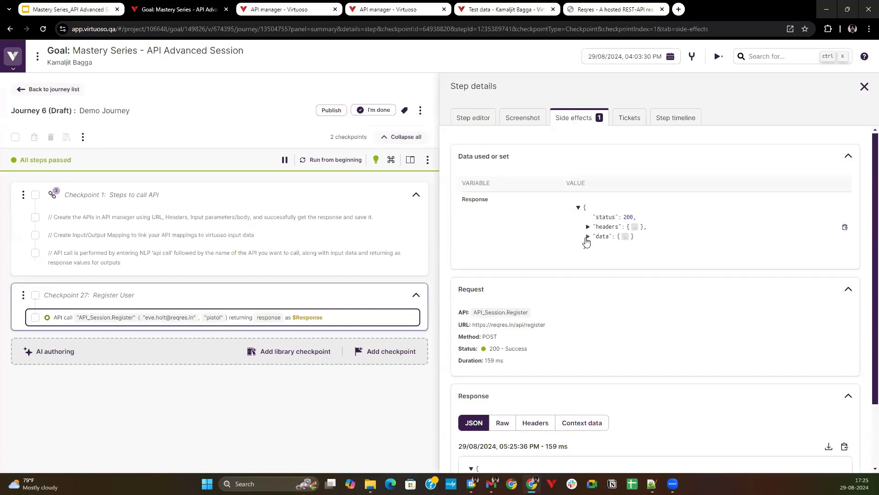
click(587, 237)
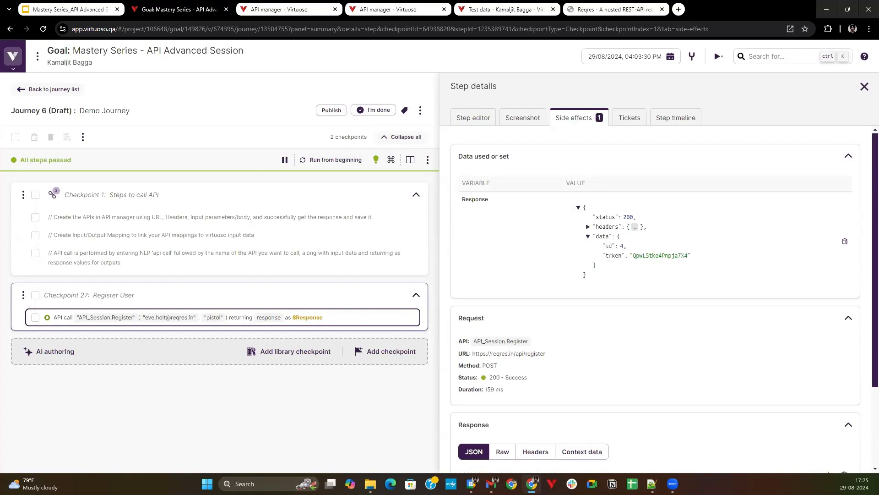
Review the Register API's input mapping, request body and output mappings in the API manager.
click(288, 9)
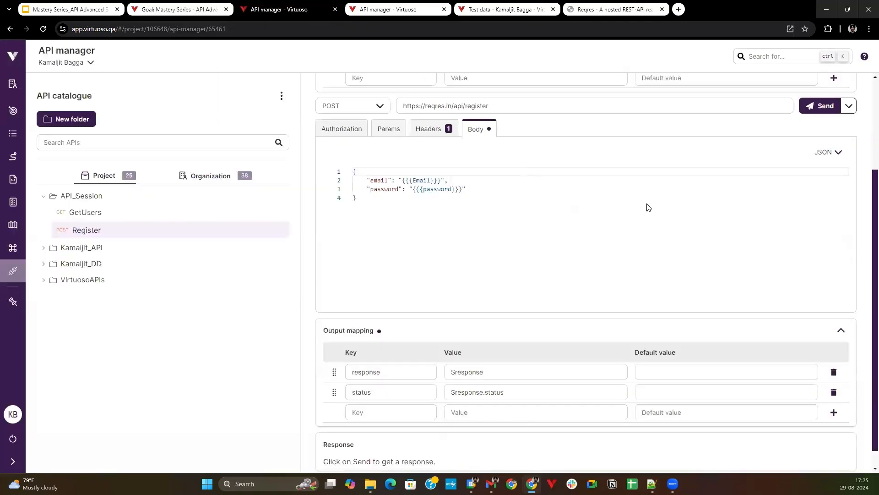
scroll(806, 131, up, 2)
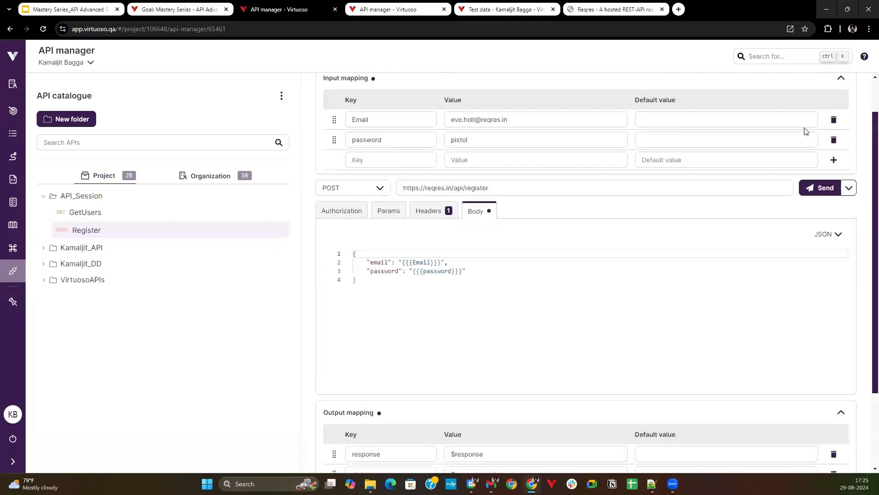
scroll(806, 131, up, 1)
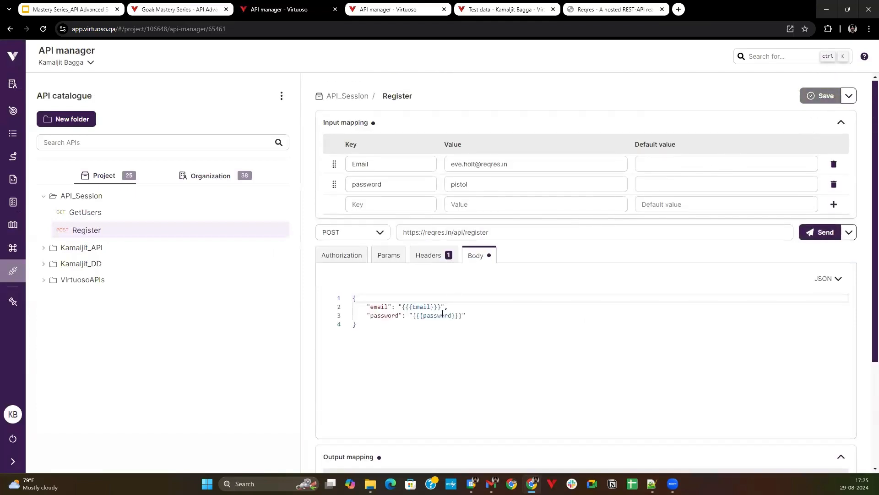
scroll(583, 435, down, 3)
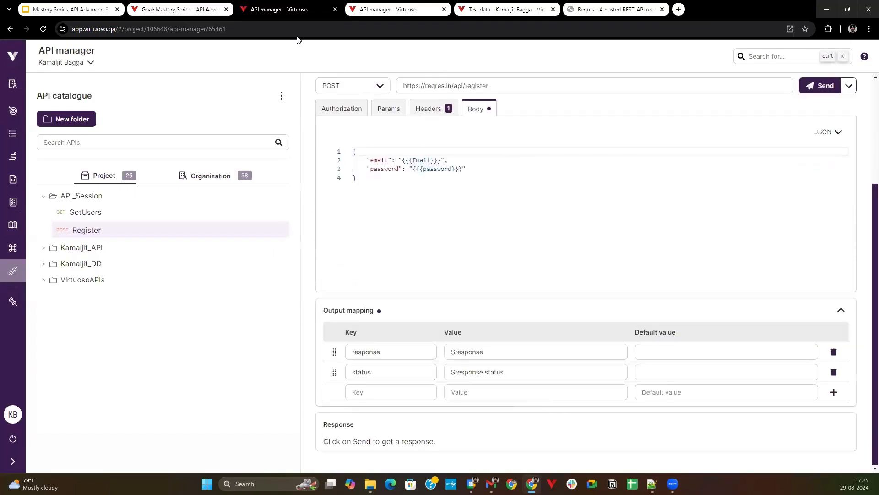
Return to the journey, reload it, and open the Register call step for editing.
click(208, 3)
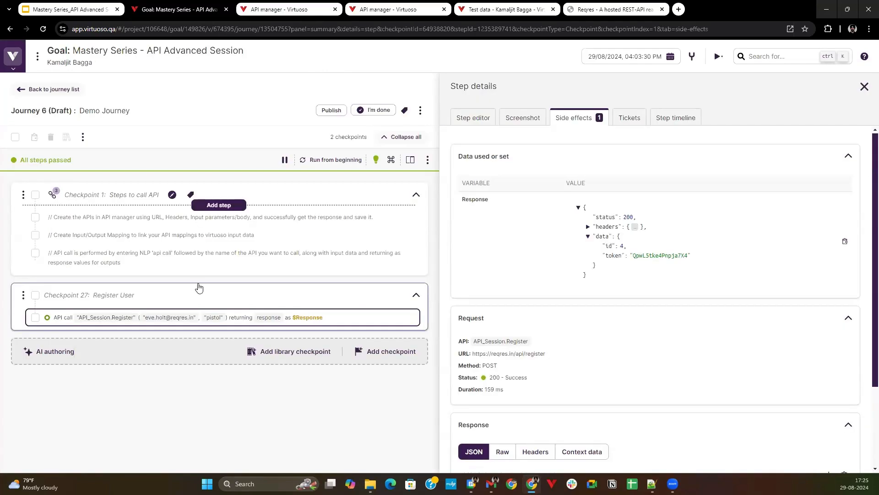
click(398, 322)
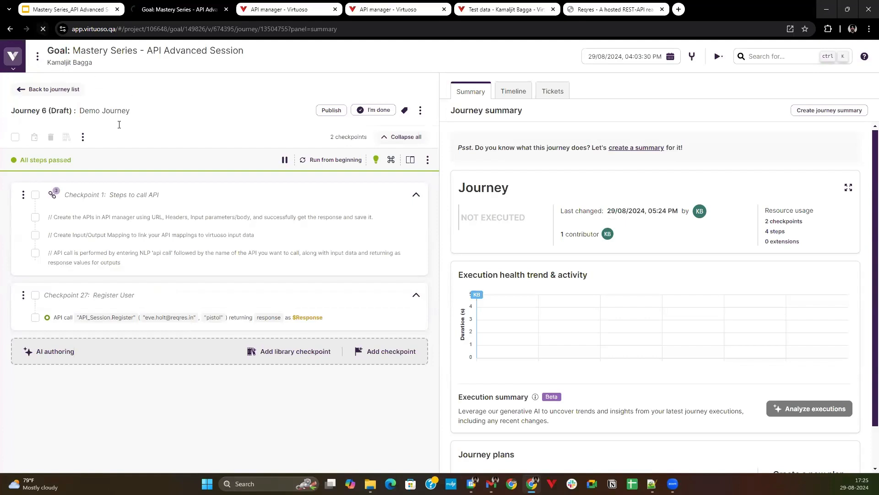
click(44, 29)
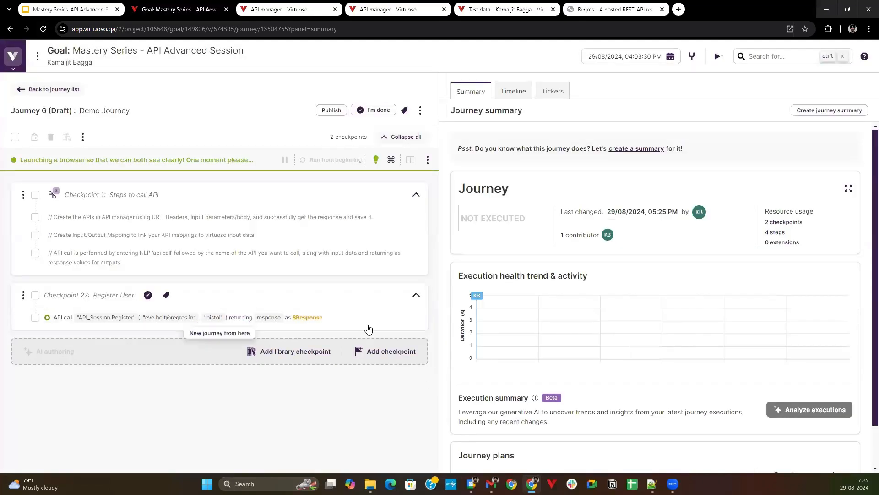
click(369, 325)
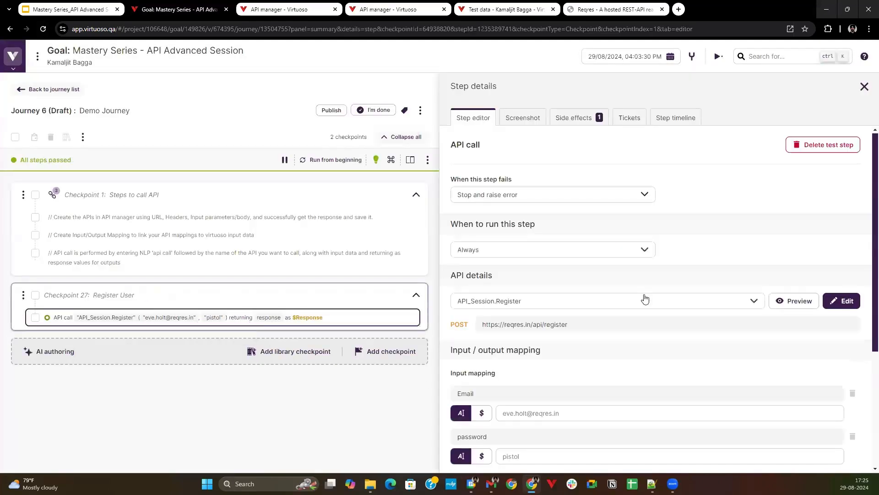
Add a result variable named status to the Register call and assign it the status output.
scroll(643, 348, down, 4)
click(797, 426)
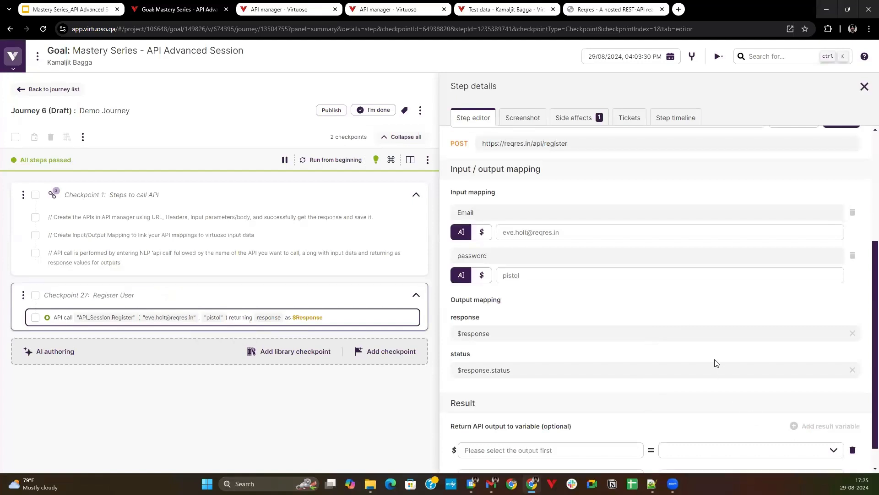
scroll(682, 325, down, 1)
click(560, 452)
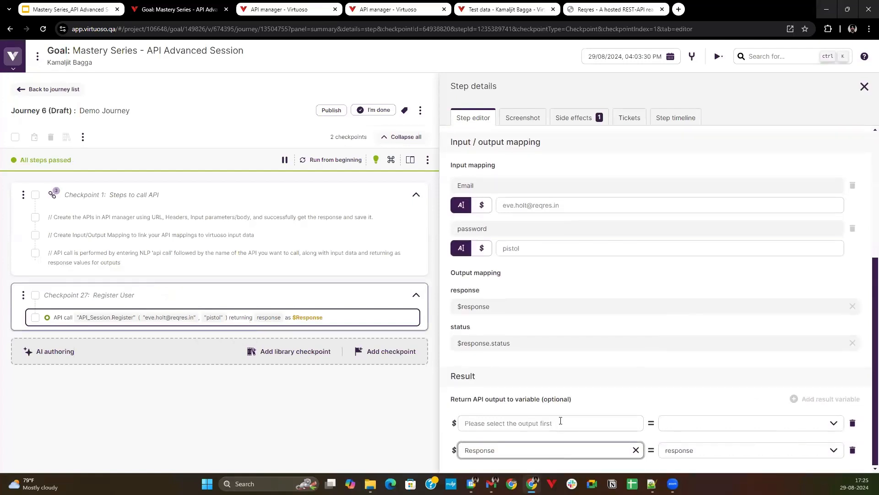
click(560, 421)
text(sta)
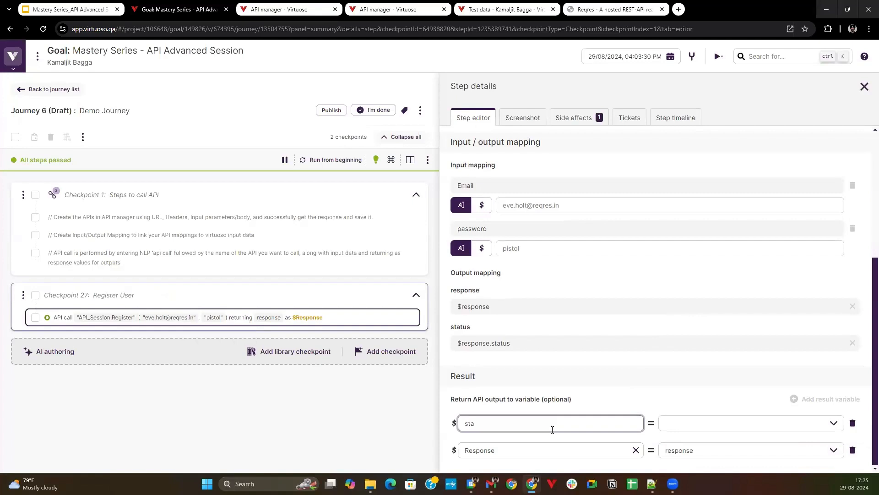
text(tus)
click(764, 423)
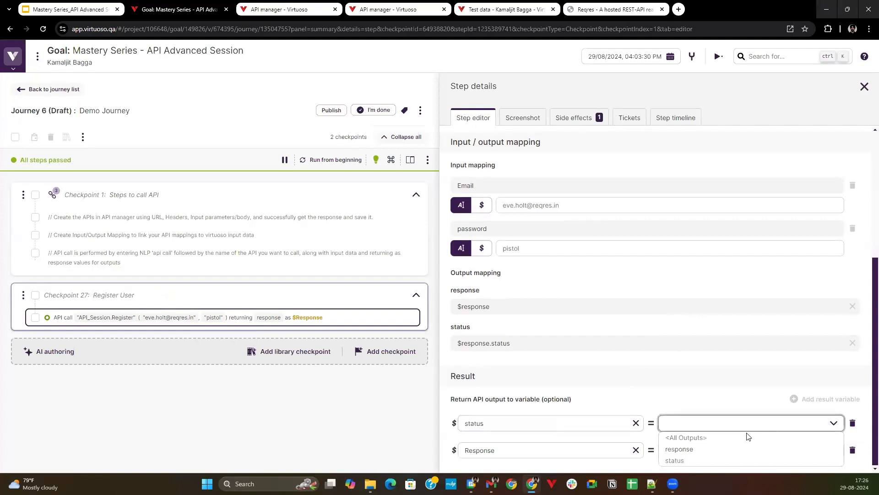
click(690, 460)
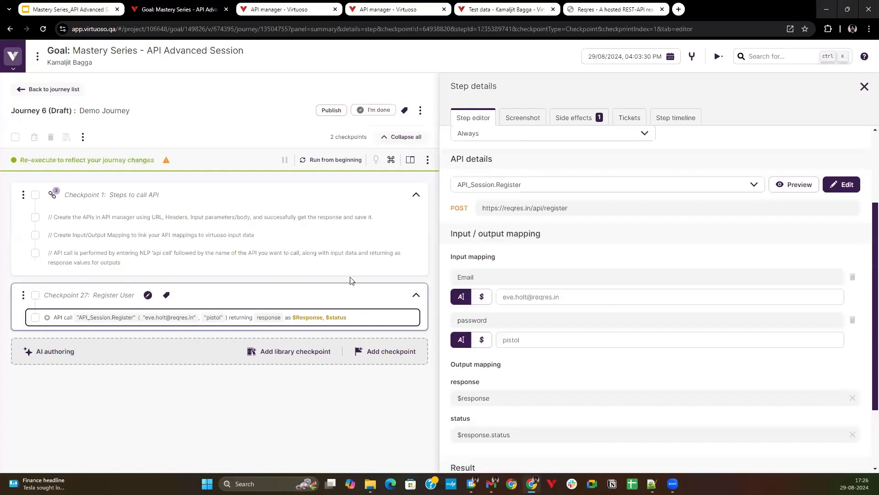
Run the journey from the beginning and compare the status variable with the Response variable's status in the side effects.
click(325, 160)
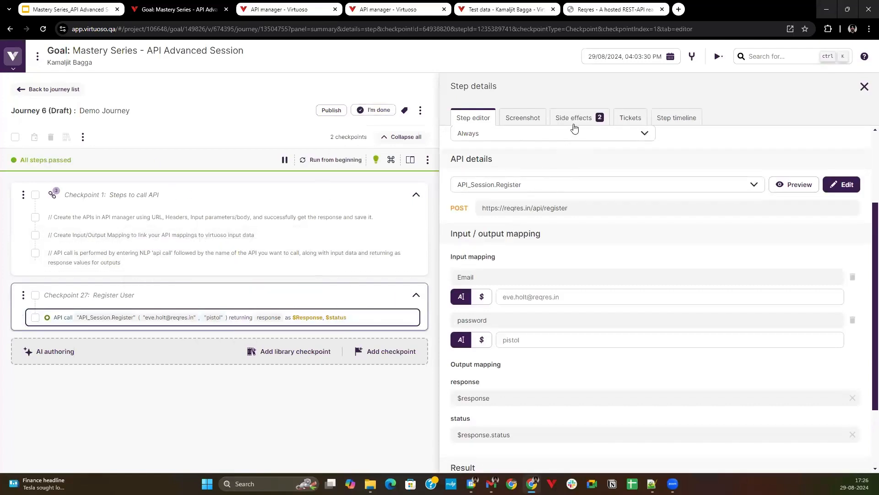
click(574, 122)
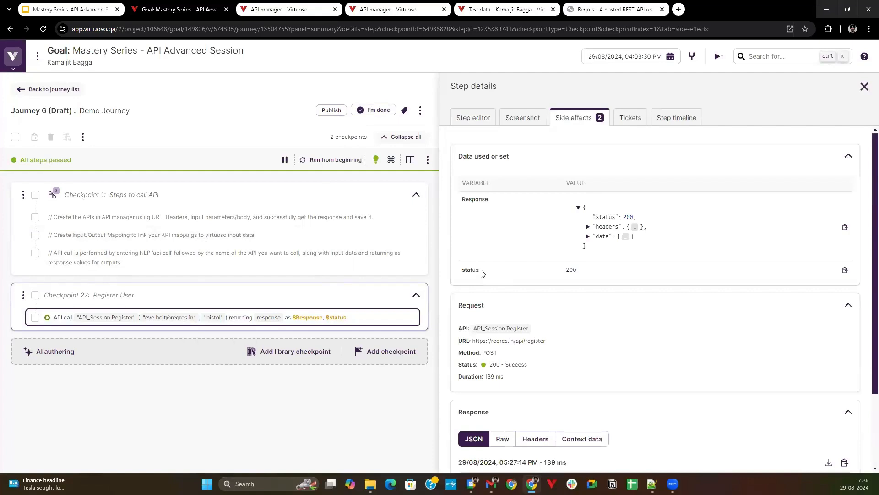
double_click(575, 271)
drag(623, 217, 629, 217)
double_click(575, 270)
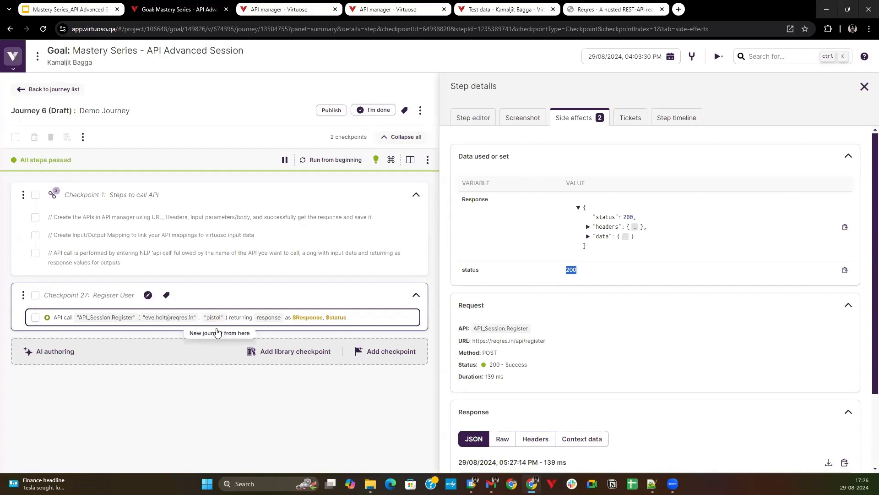
Write a new test step below the Register call reading Assert $status is "200".
click(222, 327)
key(Caps_Lock)
text(AS)
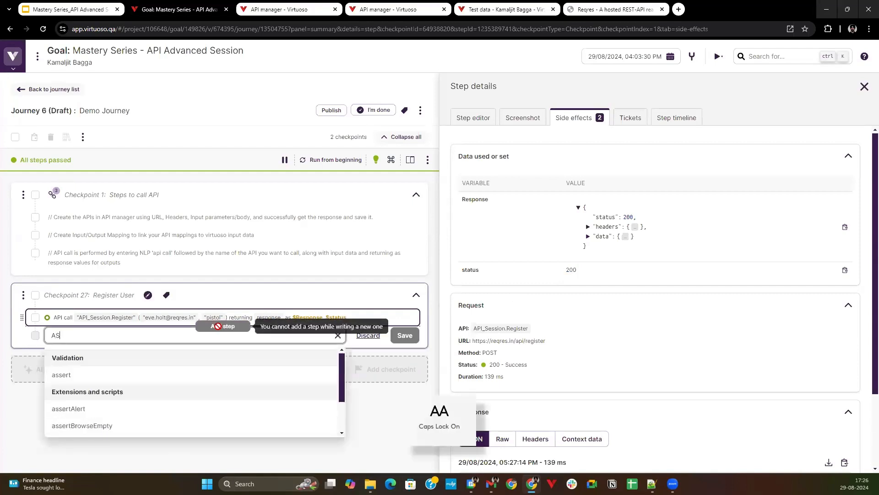
text(SERT)
key(BackSpace)
key(BackSpace)
key(BackSpace)
key(BackSpace)
key(BackSpace)
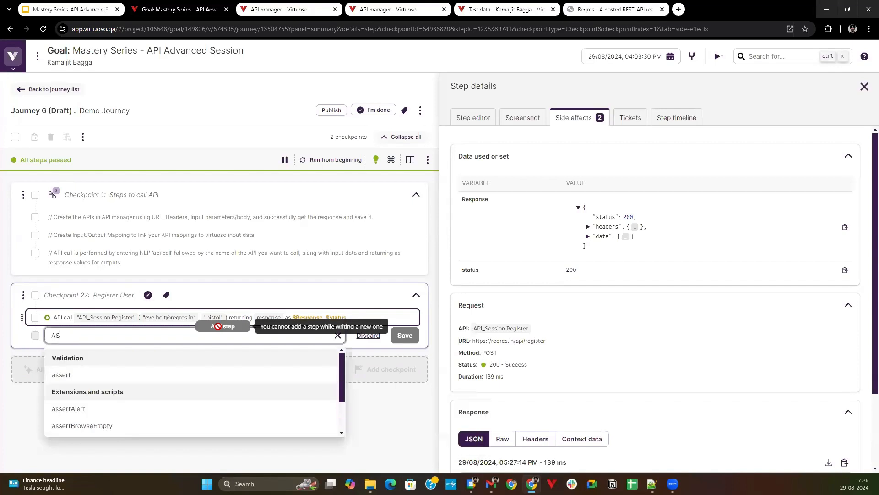
key(Caps_Lock)
text(ssert)
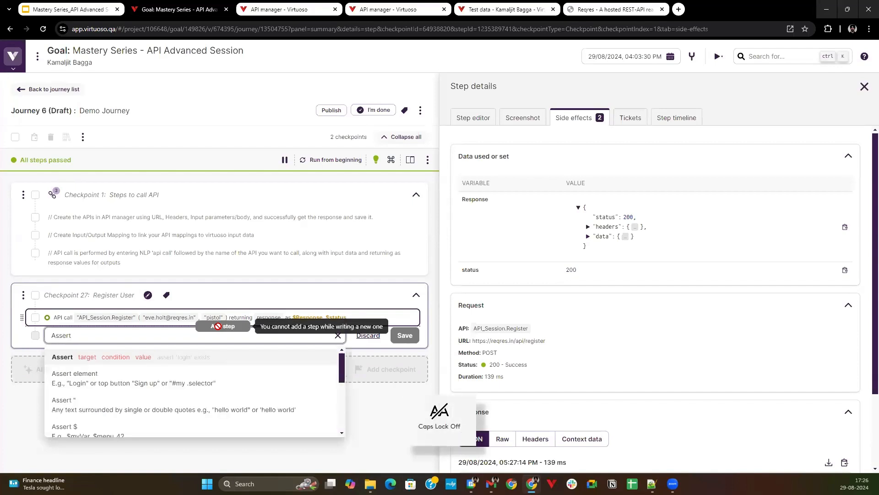
text( $stat)
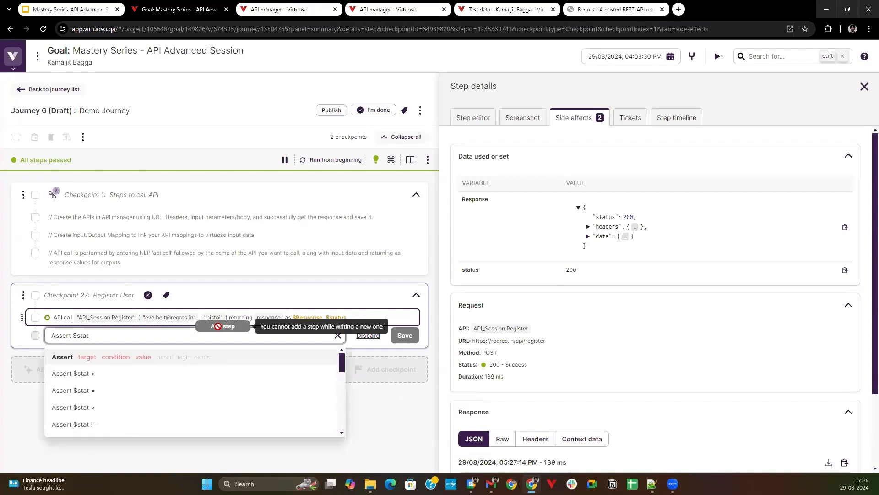
text(us is "20)
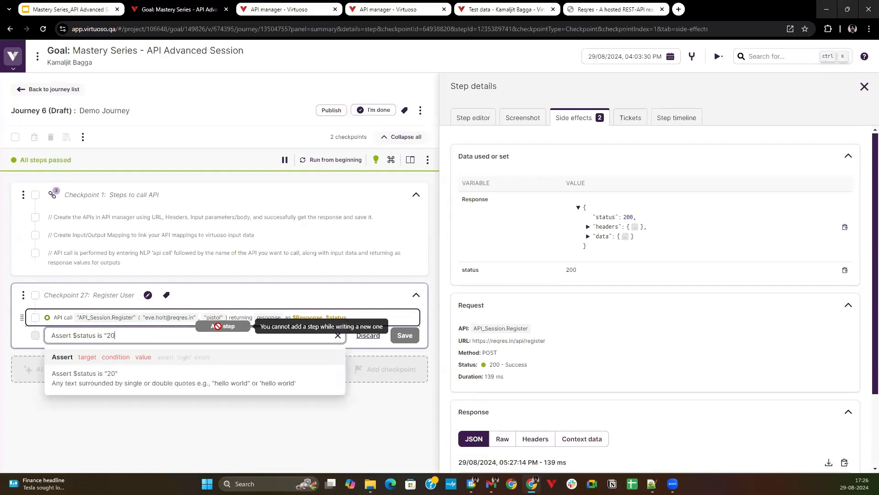
text(0")
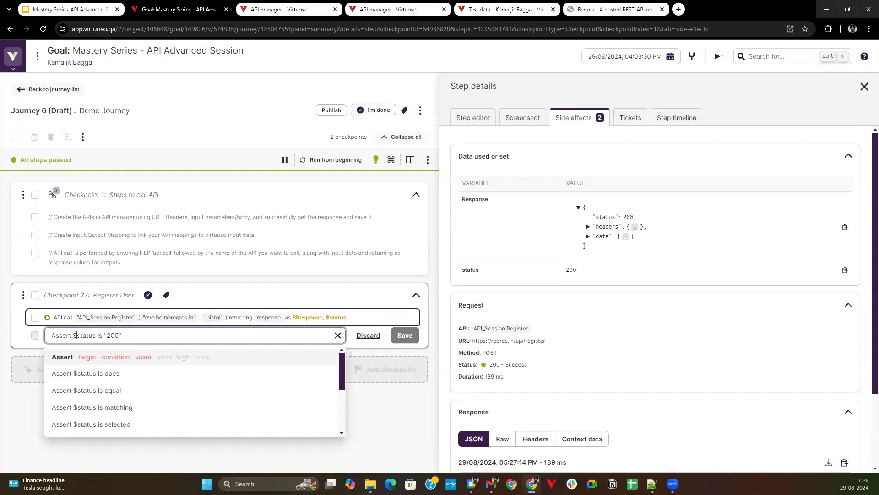
Change the target of the assertion being written to $response.status.
text(R)
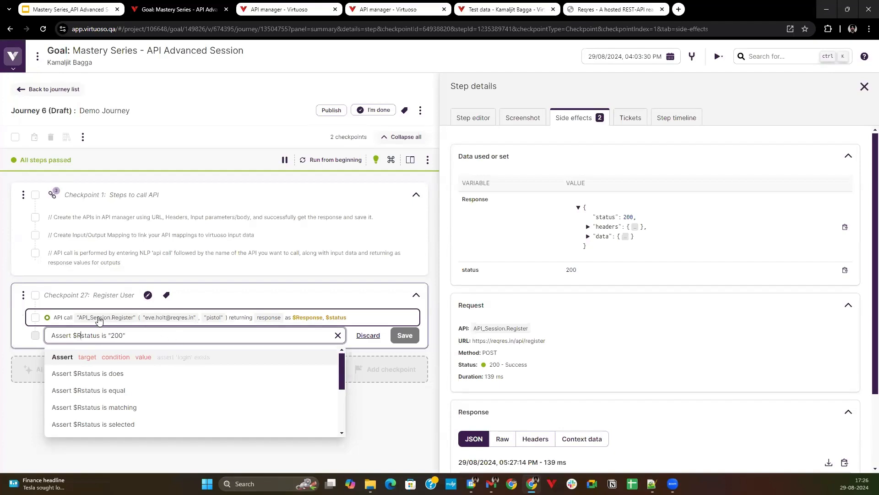
text(pppppppppppppppppp)
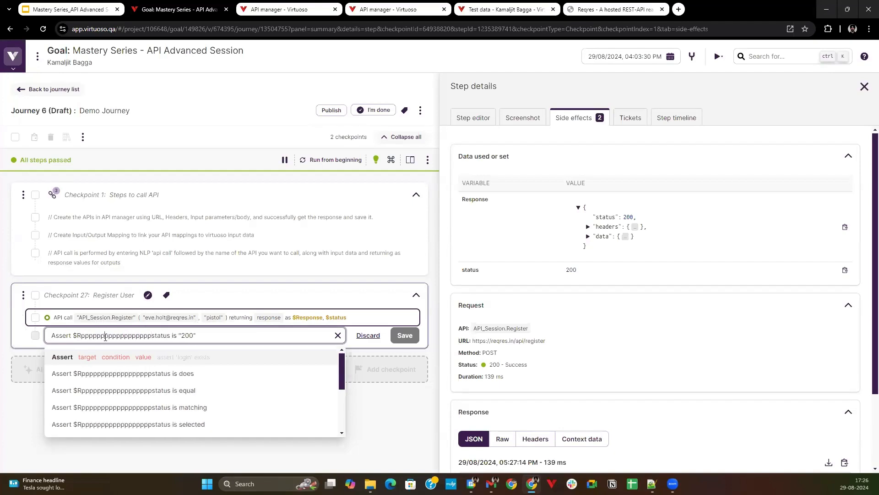
text(o)
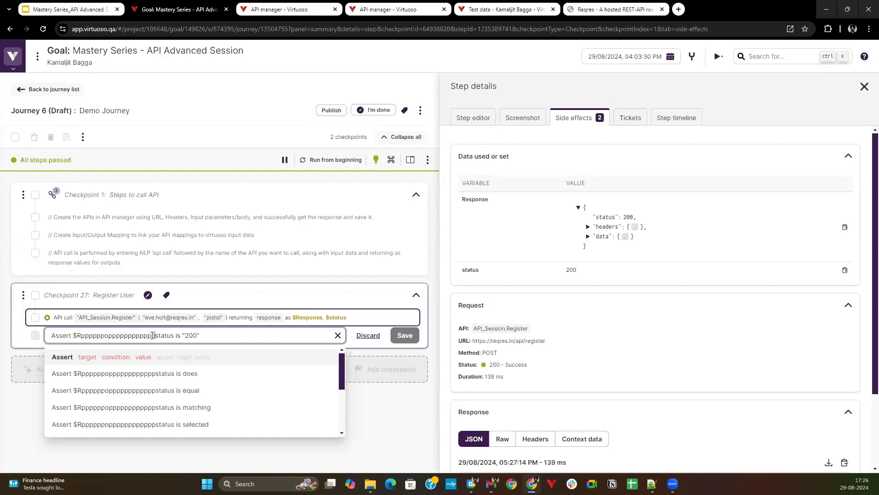
drag(154, 336, 85, 335)
key(BackSpace)
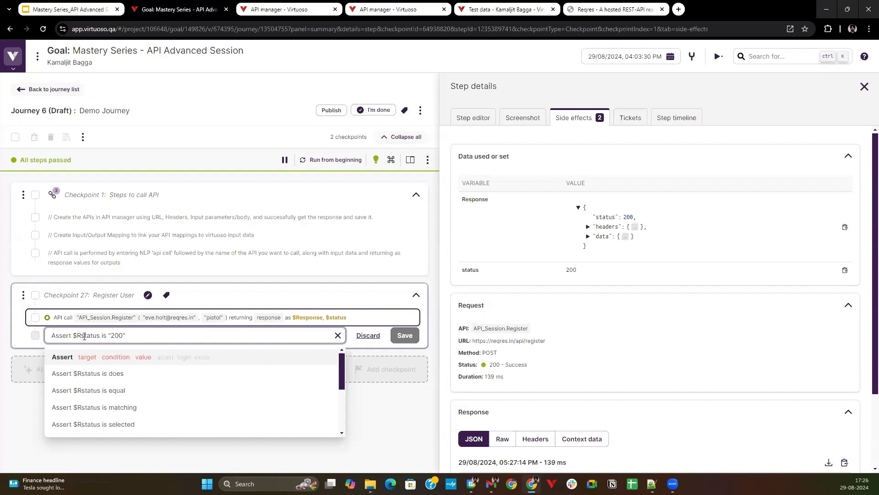
text(esp)
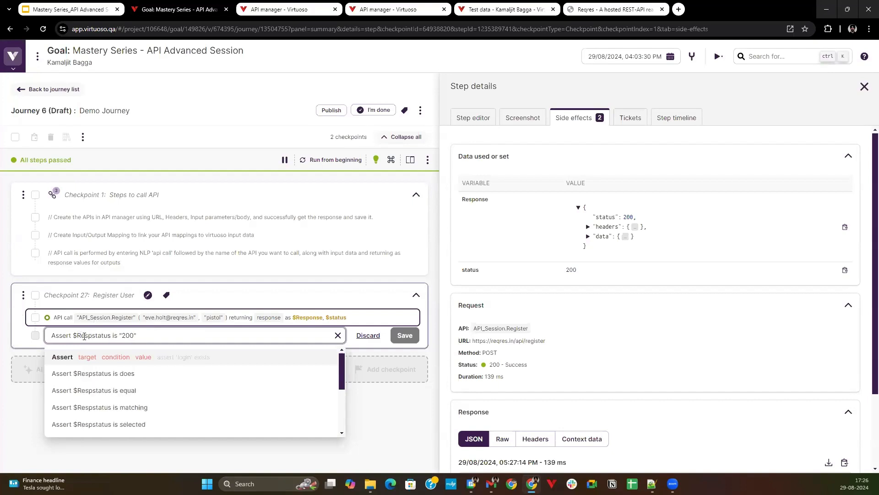
text(onse)
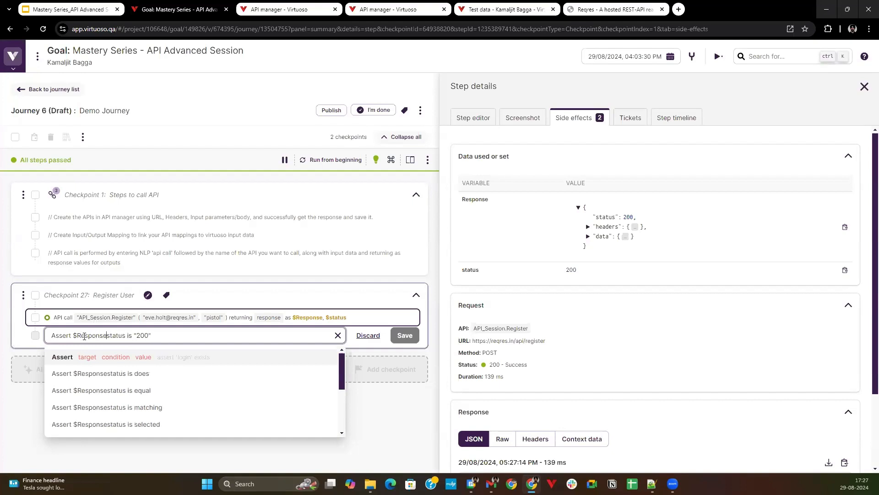
key(BackSpace)
text(r)
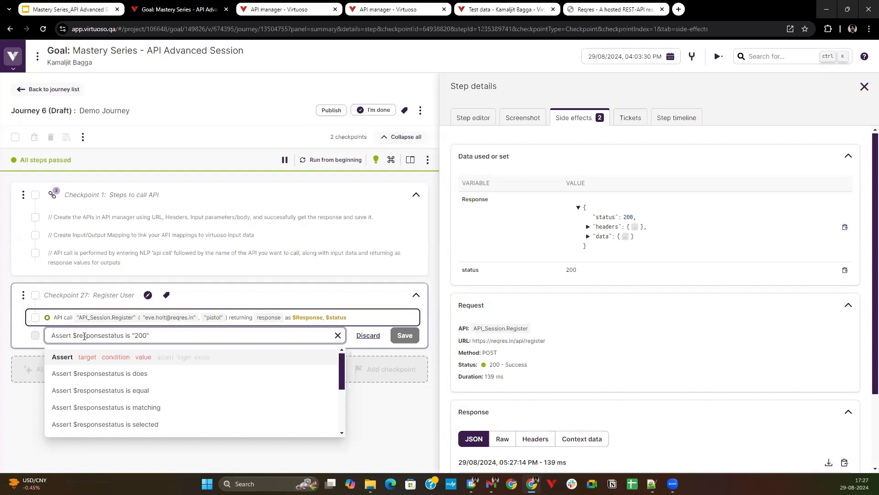
click(105, 335)
text(.)
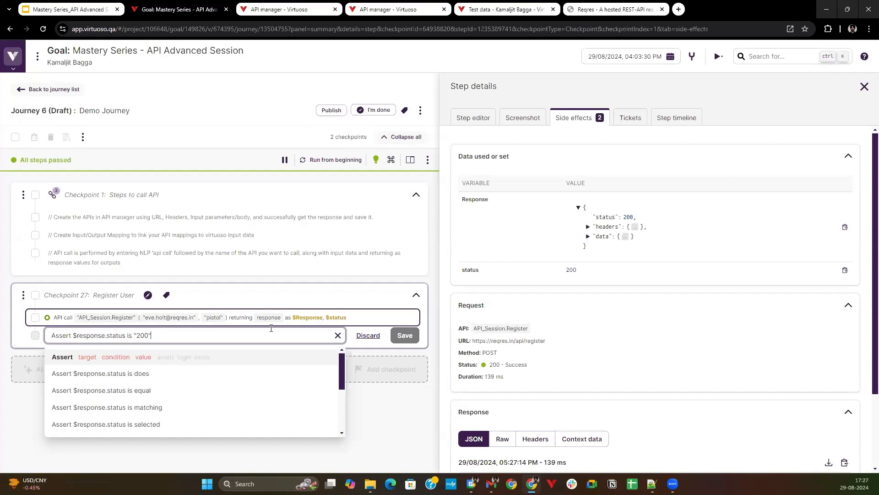
Discard the unsaved assertion step and view the Register call's JSON response in the step details.
click(368, 335)
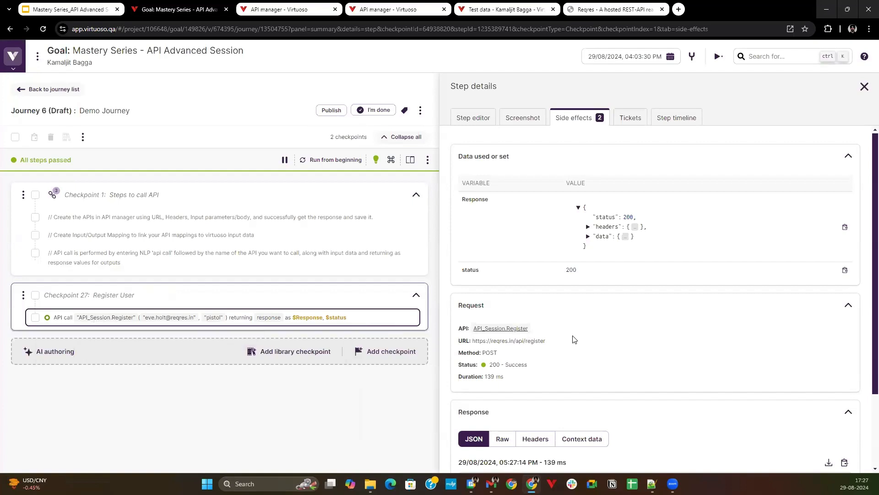
scroll(574, 339, down, 2)
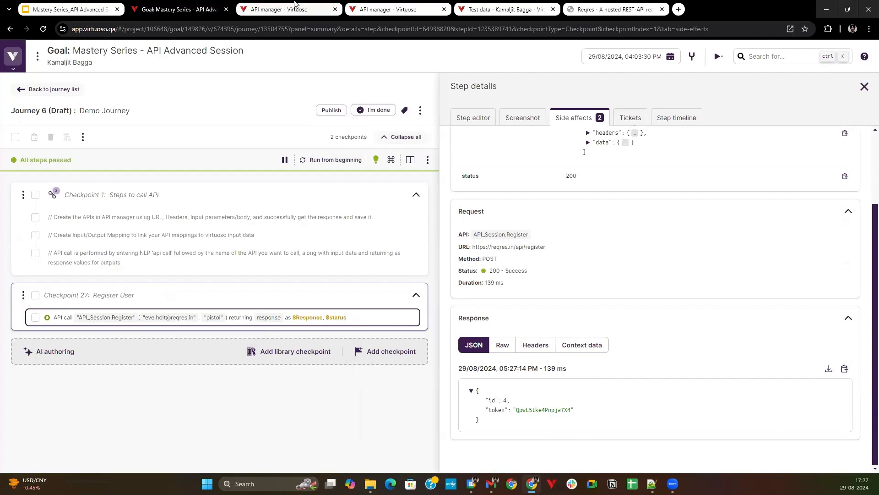
In the API manager, enter token as a new output mapping key for Register and send the request.
click(294, 6)
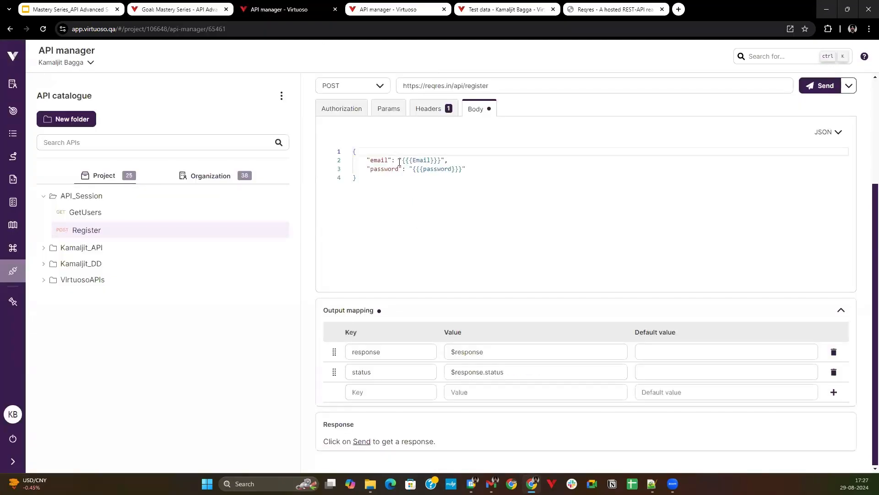
click(384, 394)
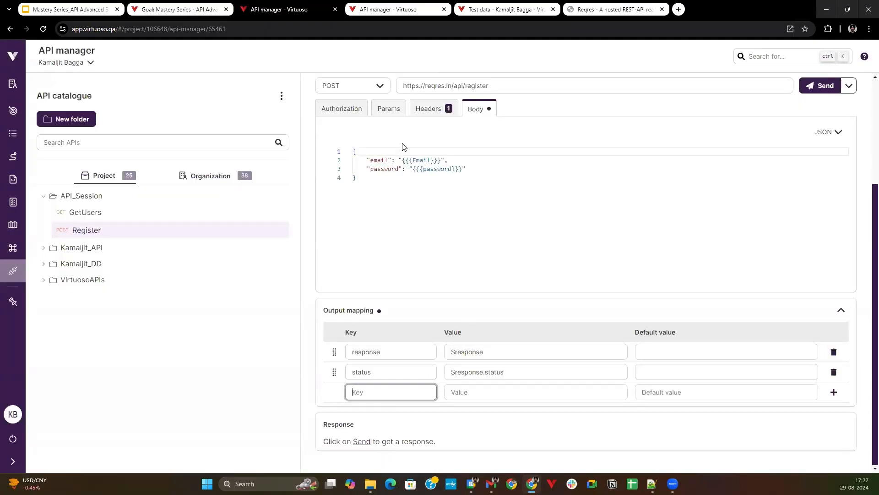
scroll(436, 411, up, 1)
scroll(405, 375, down, 1)
text(token)
click(806, 86)
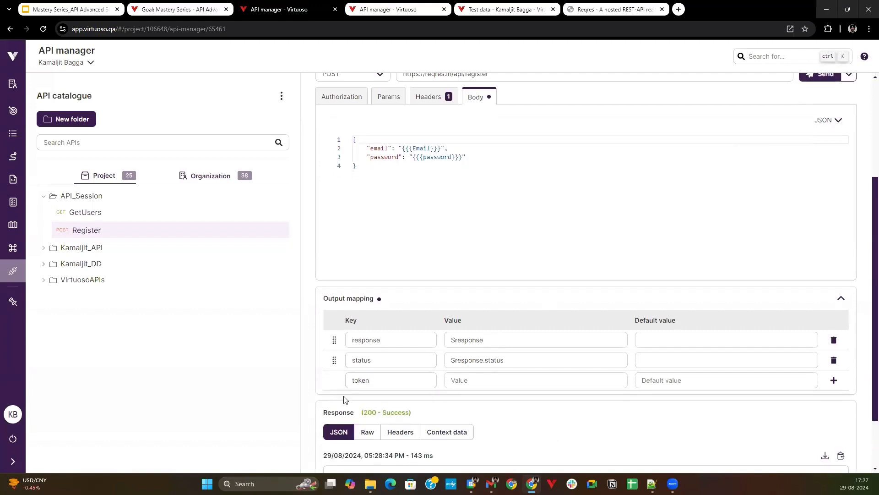
Set the token output's value to $response.data.token, checking the data structure in the journey's side effects.
scroll(346, 400, down, 2)
click(477, 307)
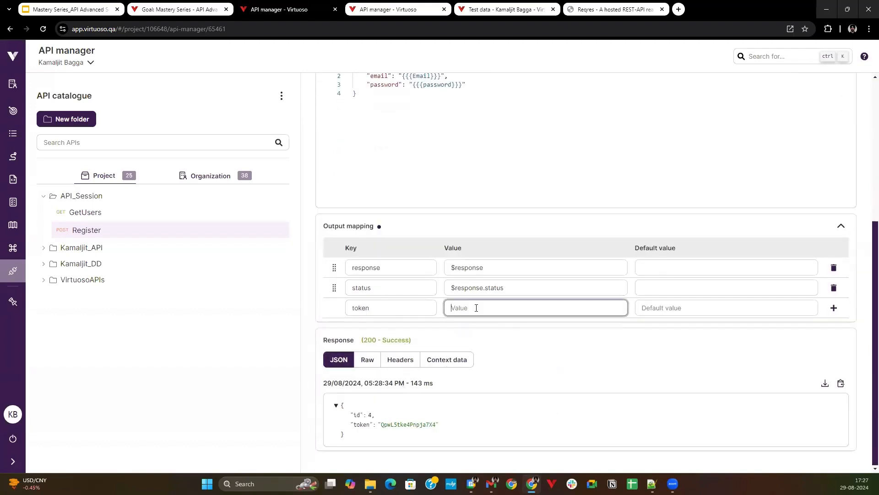
text($response.)
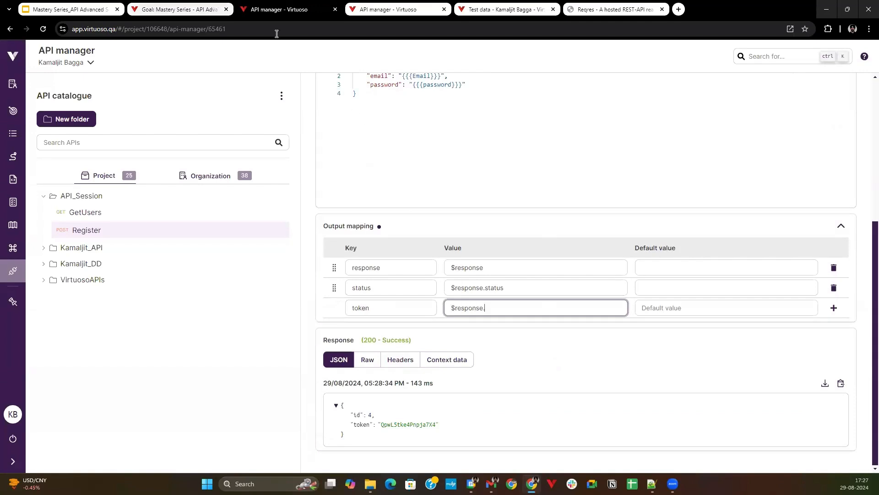
click(216, 7)
scroll(563, 347, up, 2)
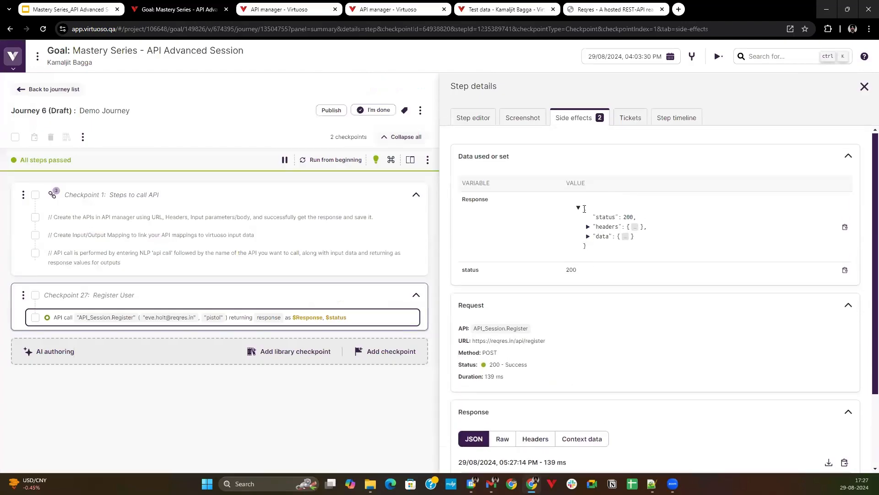
click(589, 237)
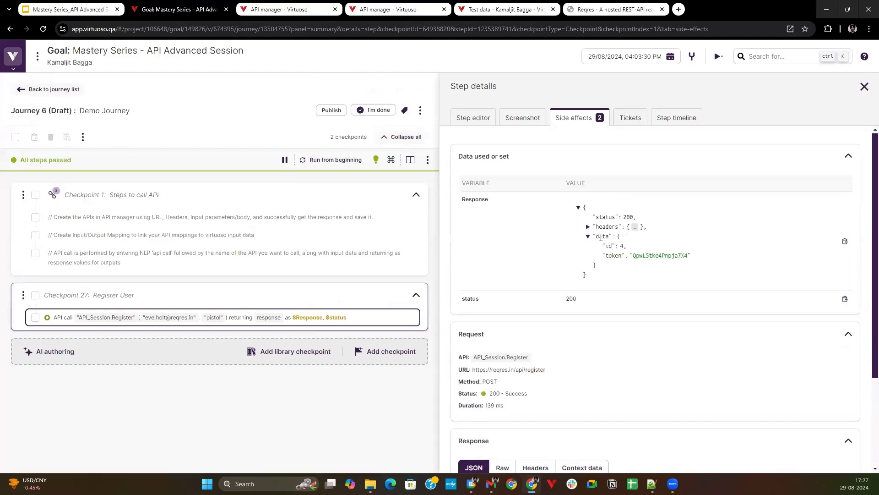
click(293, 9)
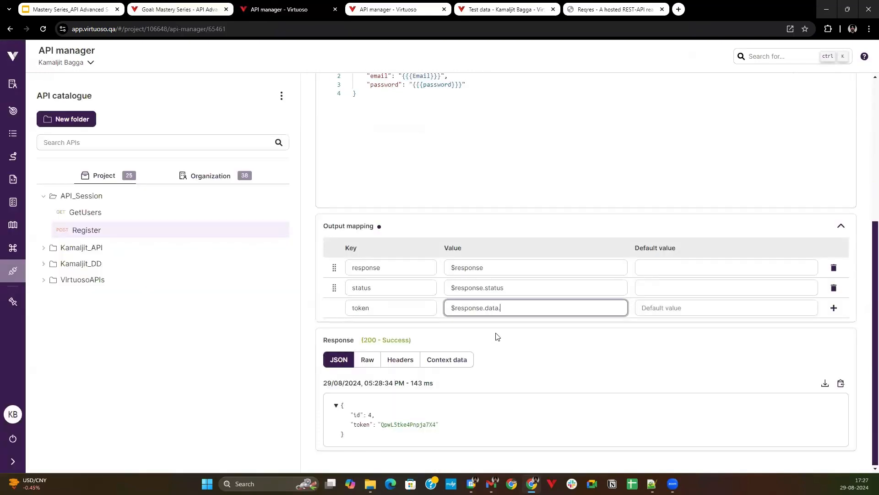
click(542, 341)
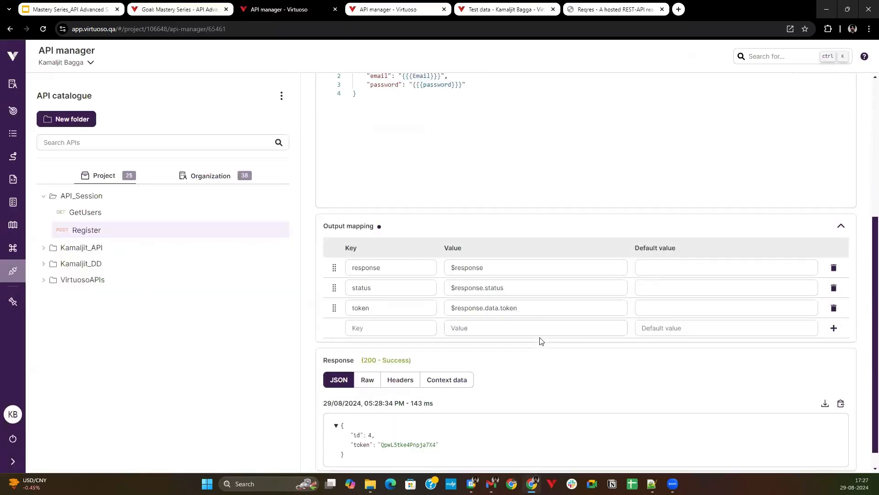
Save the Register API with its extended output mapping.
click(180, 8)
scroll(658, 354, down, 3)
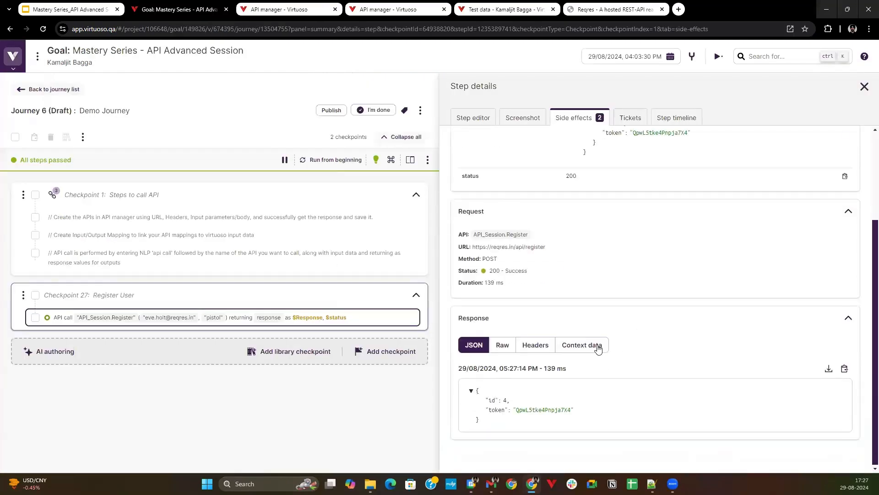
scroll(506, 229, up, 2)
click(262, 5)
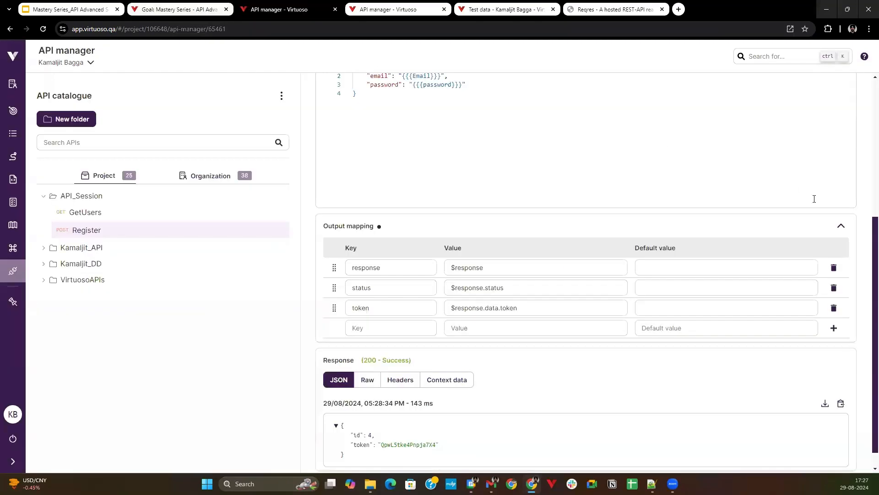
scroll(845, 191, up, 4)
scroll(827, 142, up, 1)
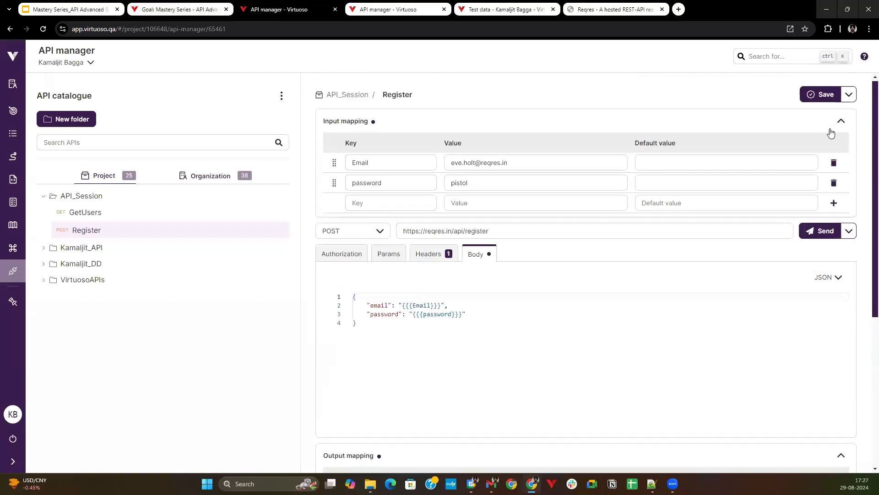
click(821, 97)
Reload the journey page to bring in the saved API mapping and review the Register step's side effects.
click(180, 8)
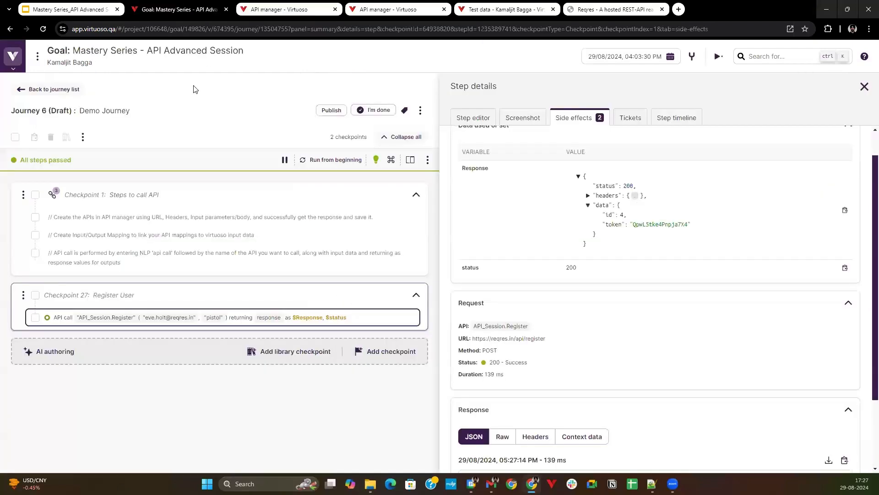
click(43, 28)
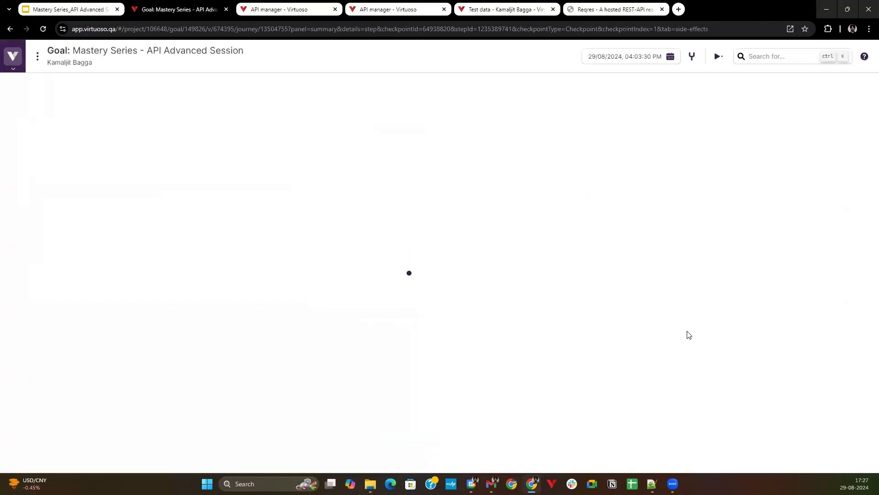
scroll(589, 371, down, 2)
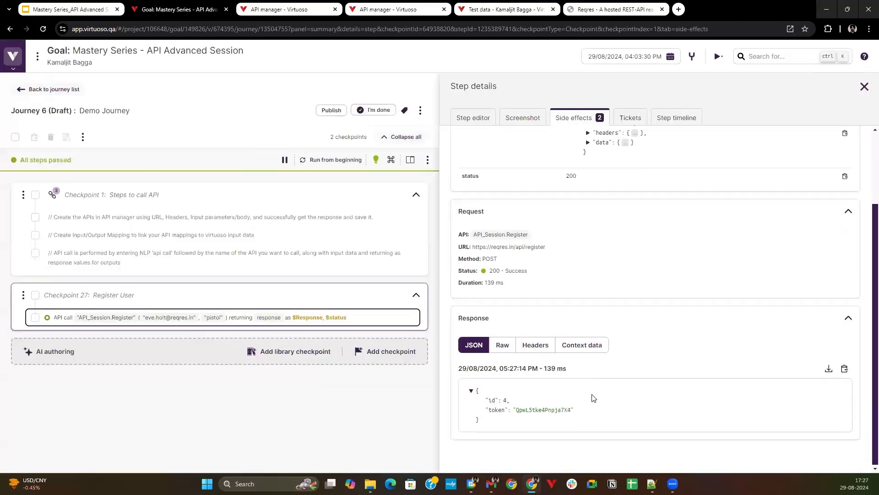
scroll(645, 206, up, 1)
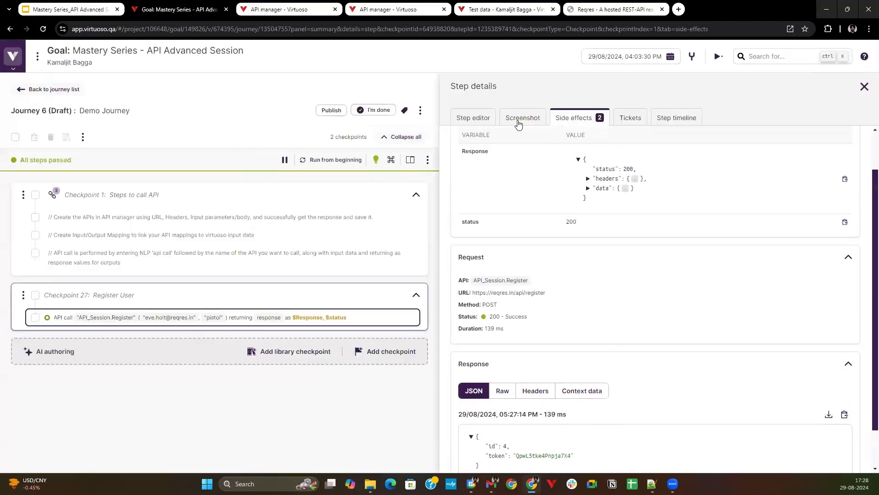
Add a result variable named token to the Register call and assign it the token output.
click(474, 120)
scroll(757, 367, down, 2)
click(823, 404)
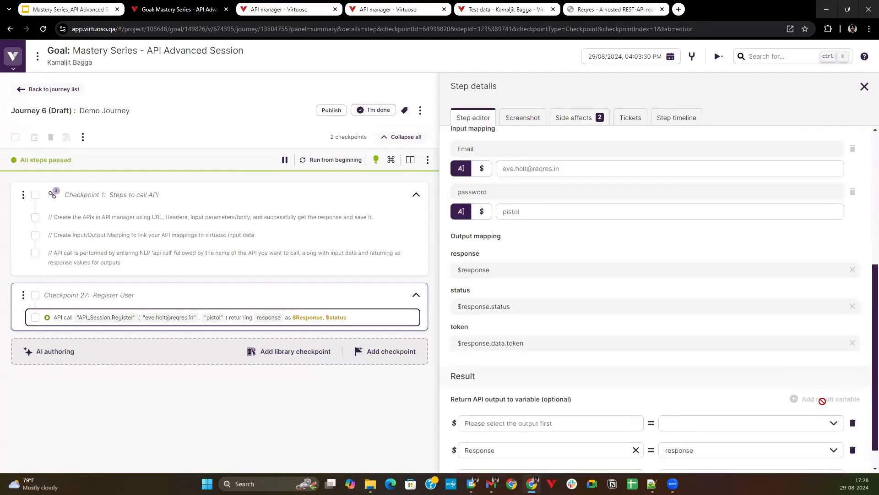
click(521, 392)
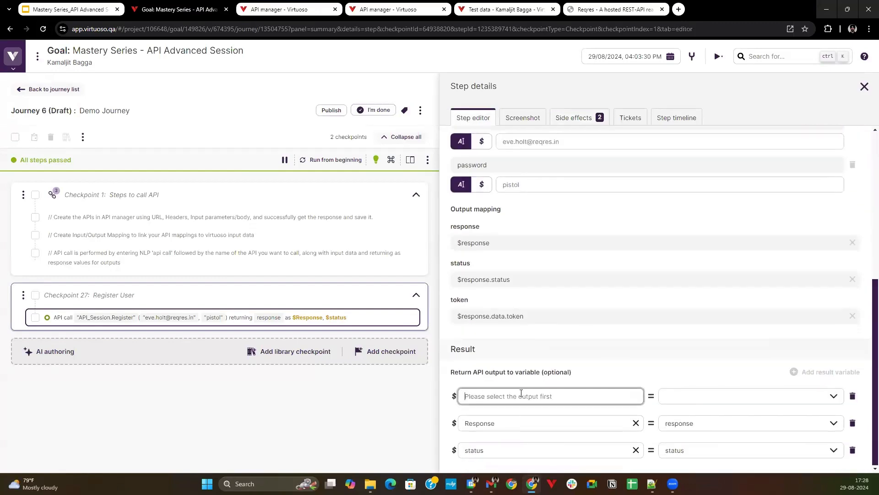
text(token)
click(825, 401)
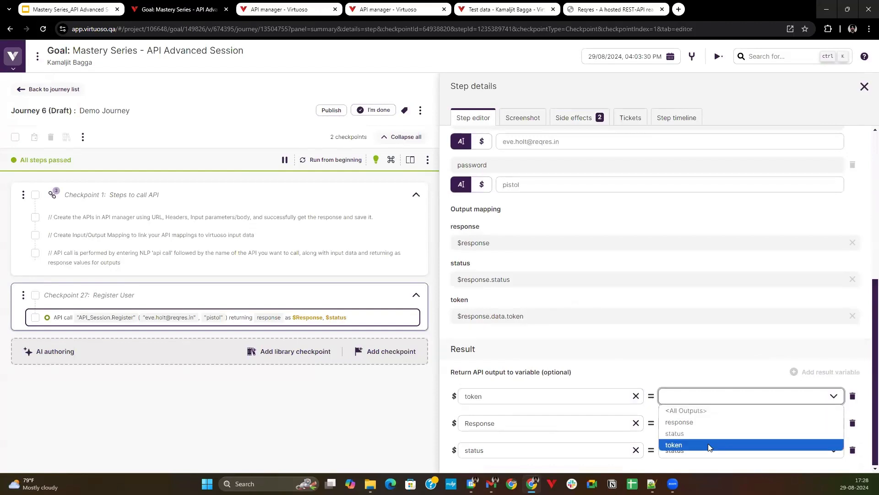
click(708, 446)
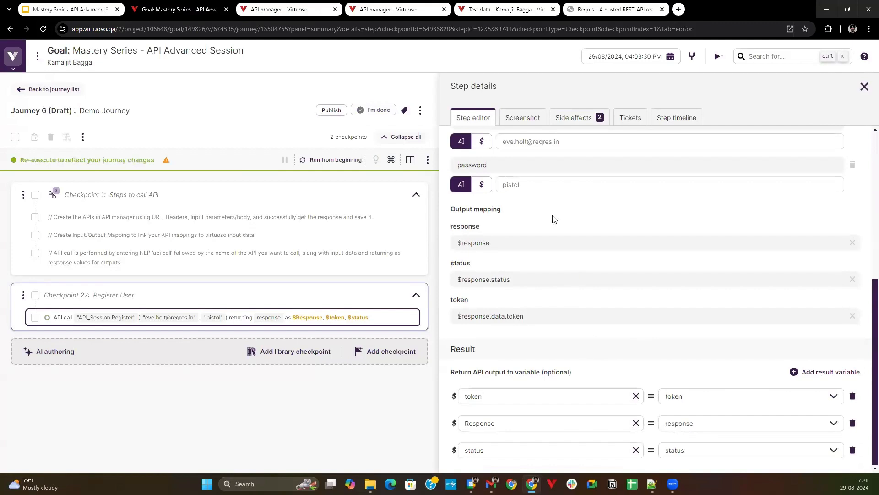
Run the journey from the beginning and view the returned token variable in the side effects.
click(356, 160)
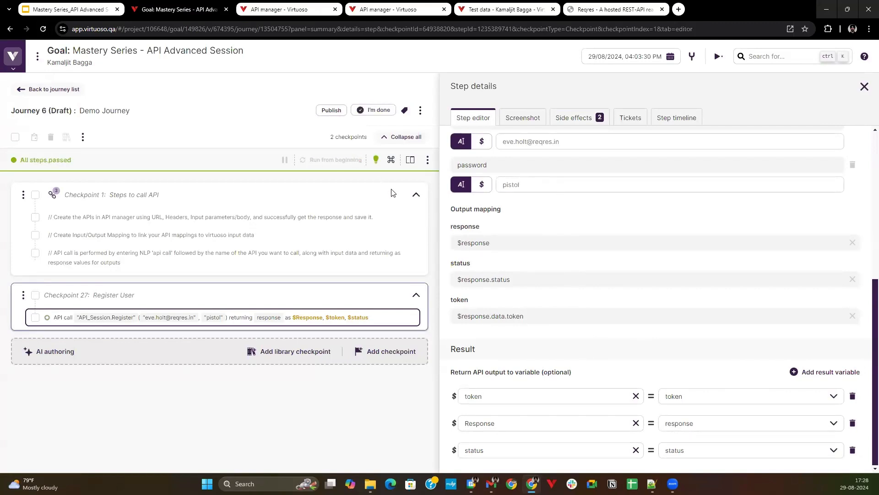
click(560, 120)
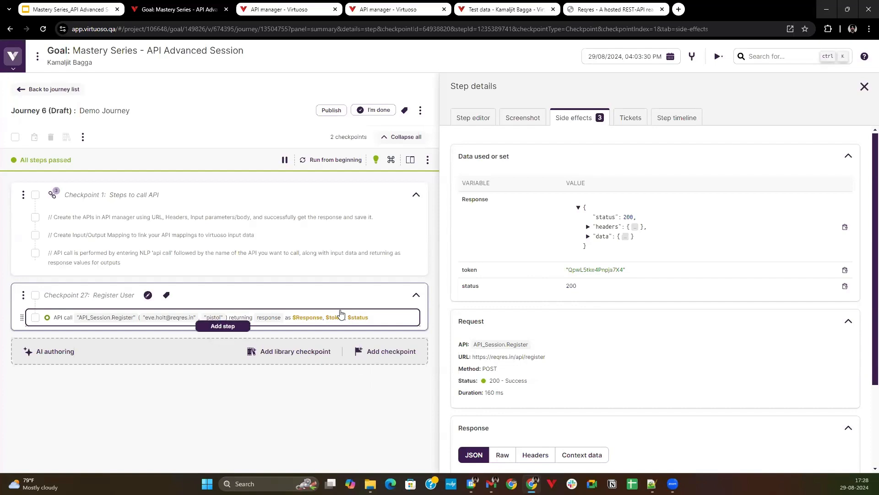
Open the GetUsers API in the API manager and send its request.
click(304, 13)
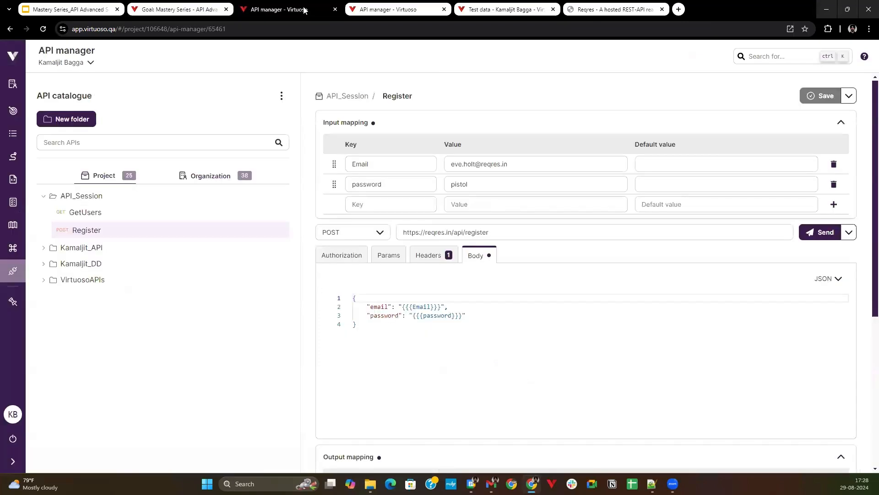
click(145, 214)
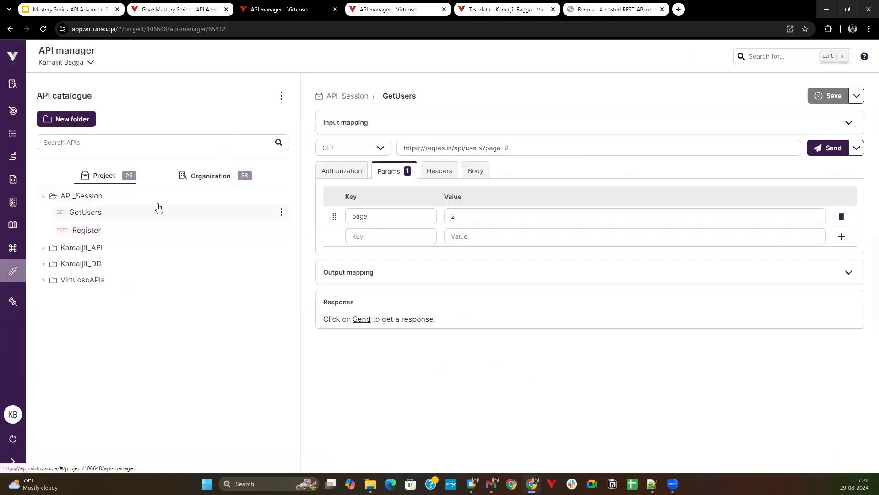
click(821, 147)
Examine the GetUsers JSON response, including the paging fields and the user entries in the data array.
scroll(474, 312, down, 3)
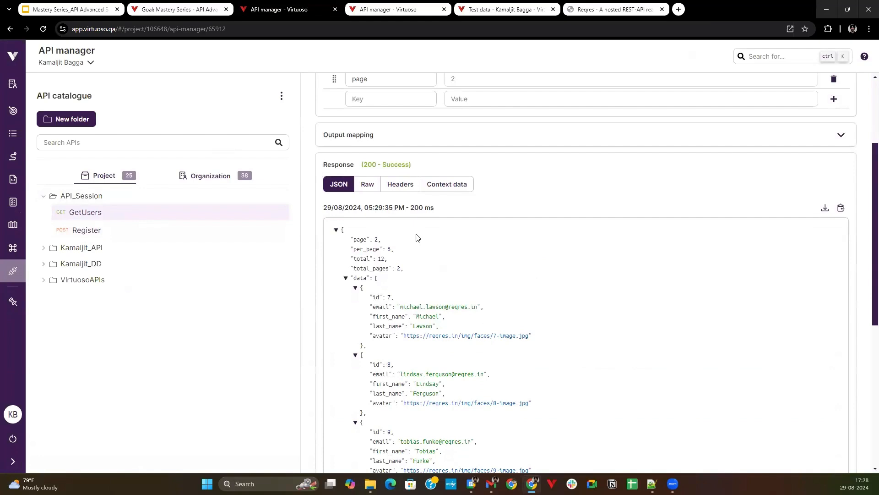
scroll(458, 211, up, 2)
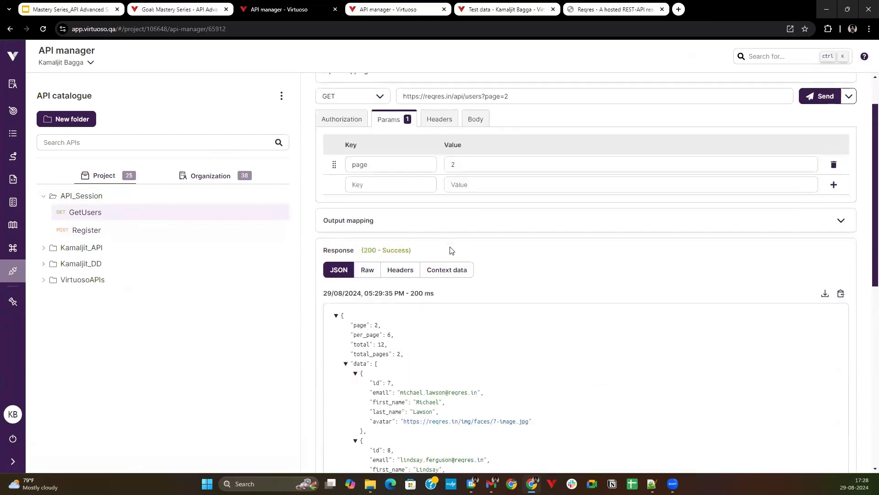
scroll(451, 250, down, 3)
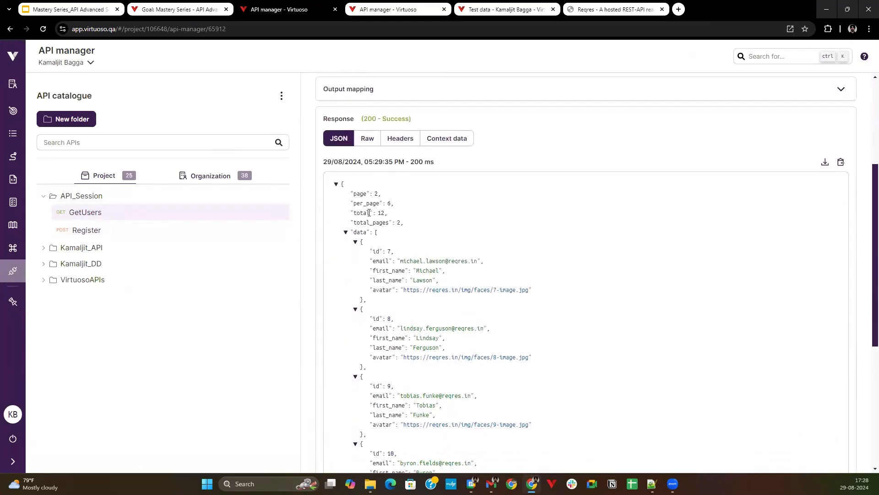
scroll(401, 371, down, 2)
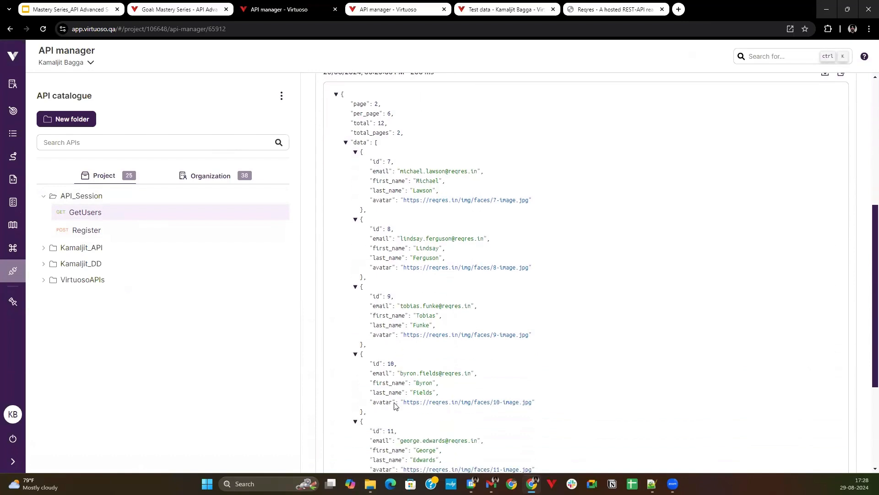
scroll(394, 405, down, 4)
scroll(396, 392, up, 3)
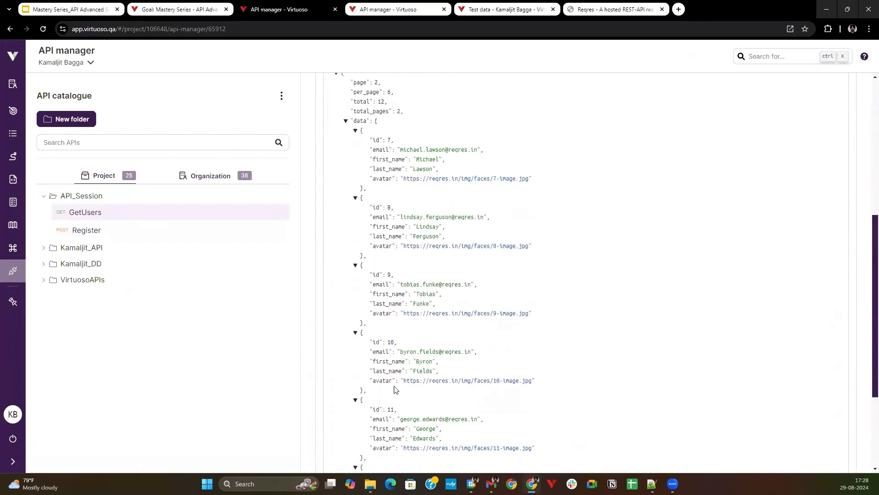
scroll(394, 389, up, 5)
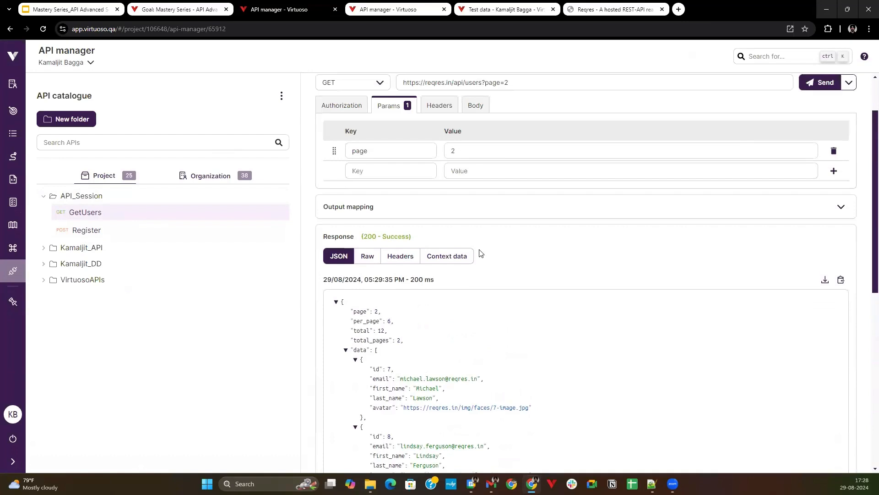
scroll(477, 268, up, 2)
scroll(469, 284, down, 2)
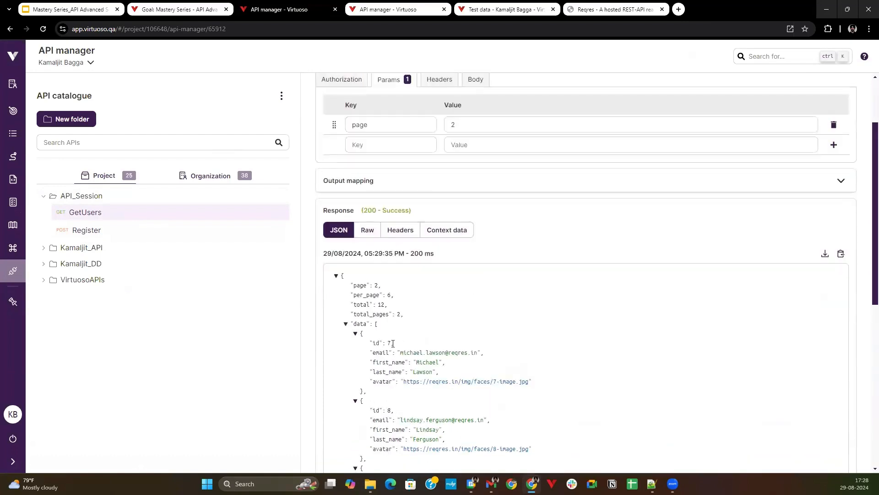
scroll(389, 355, down, 1)
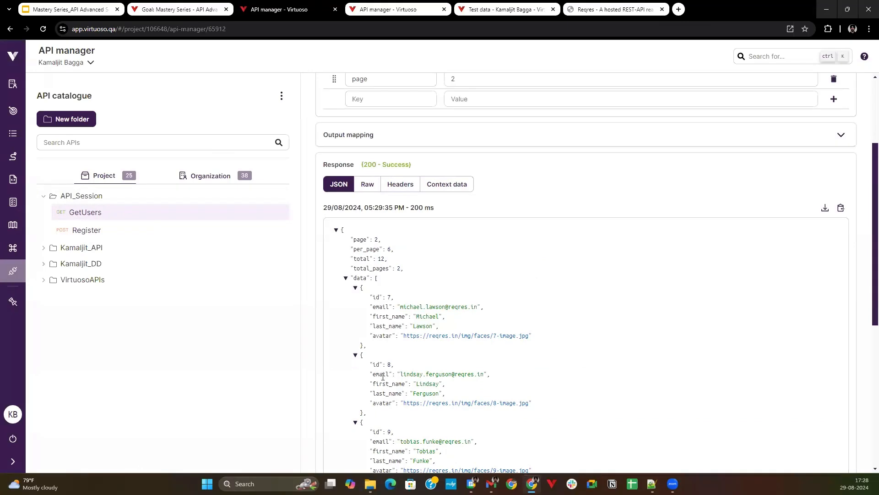
scroll(413, 353, up, 2)
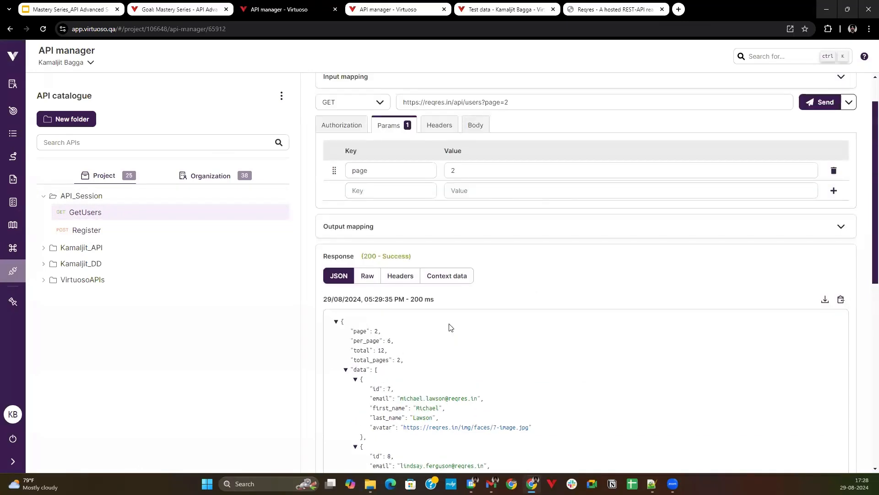
Add an output mapping to the GetUsers API with key response and value $response.
scroll(454, 238, down, 4)
scroll(444, 230, up, 3)
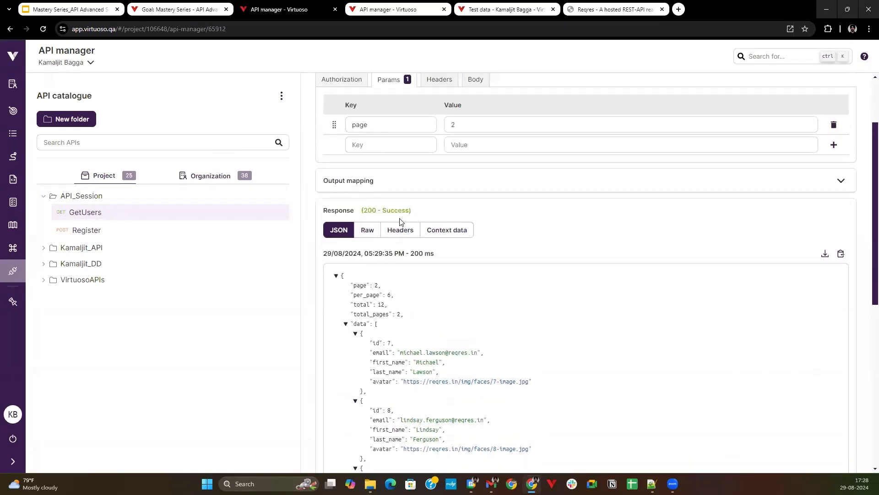
click(409, 183)
click(402, 224)
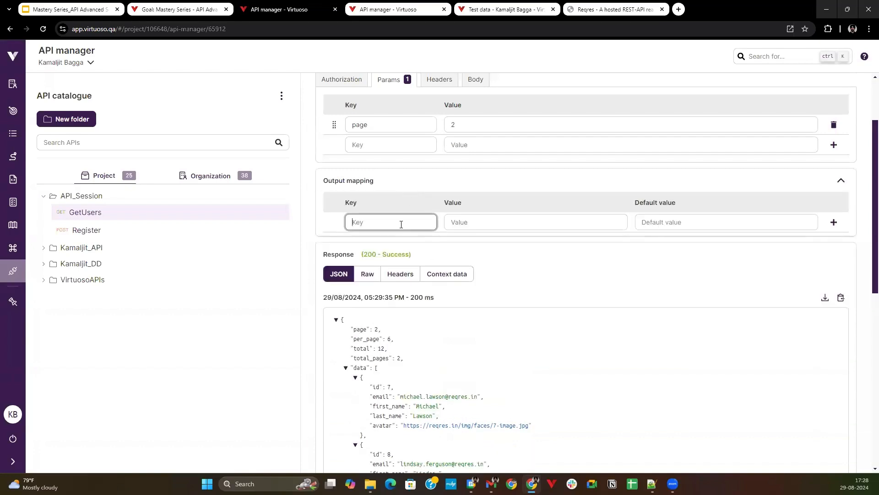
text(response)
click(496, 217)
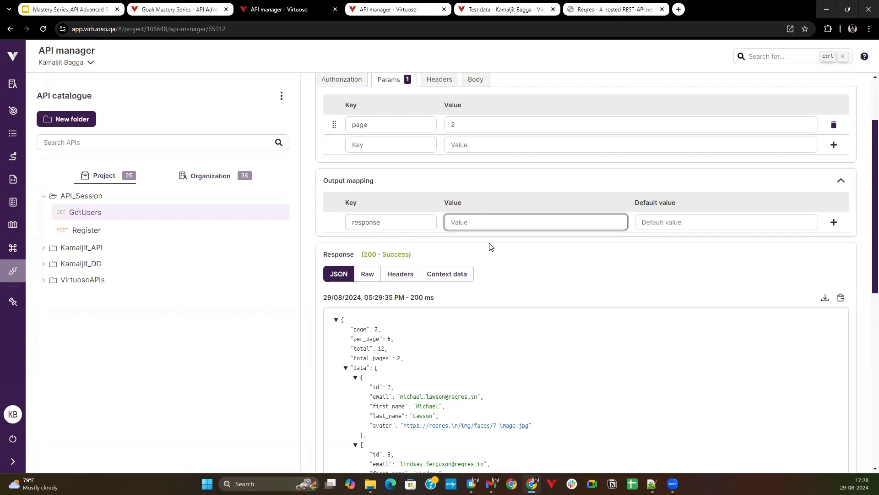
text($response)
click(833, 222)
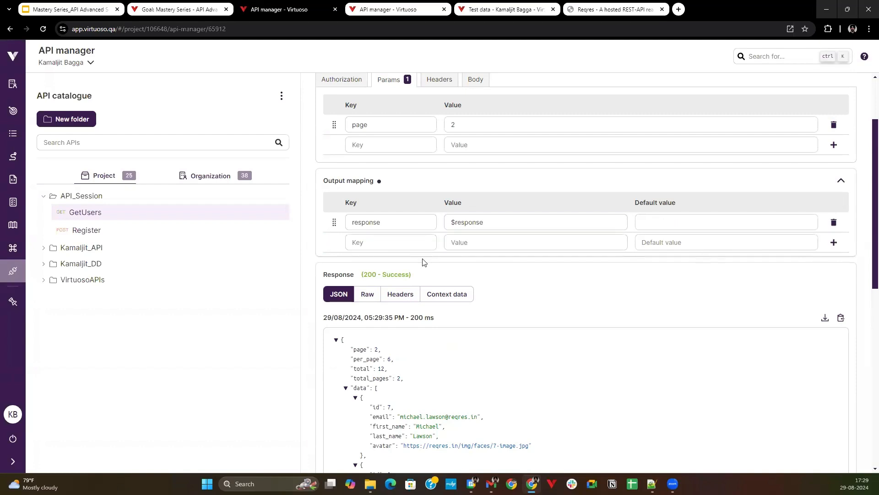
click(395, 243)
scroll(389, 228, up, 1)
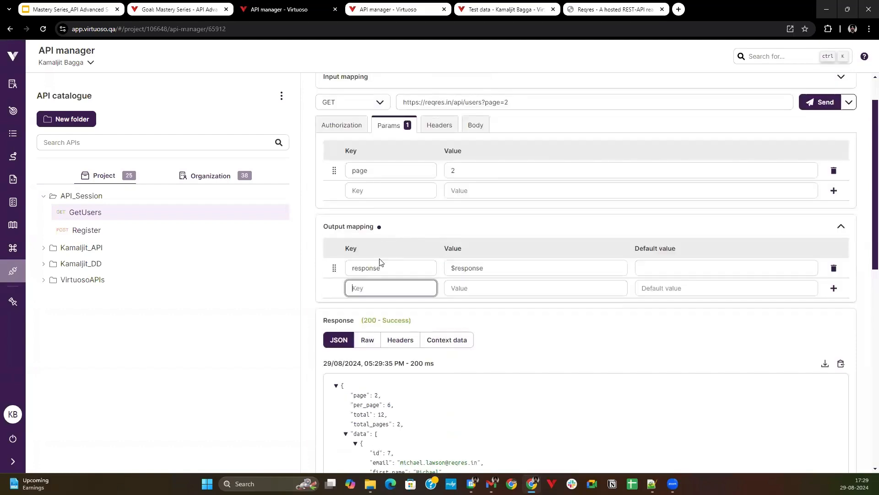
In the journey's Register User checkpoint, add an API call step for API_Session.GetUsers without parameters after the Register call.
click(166, 7)
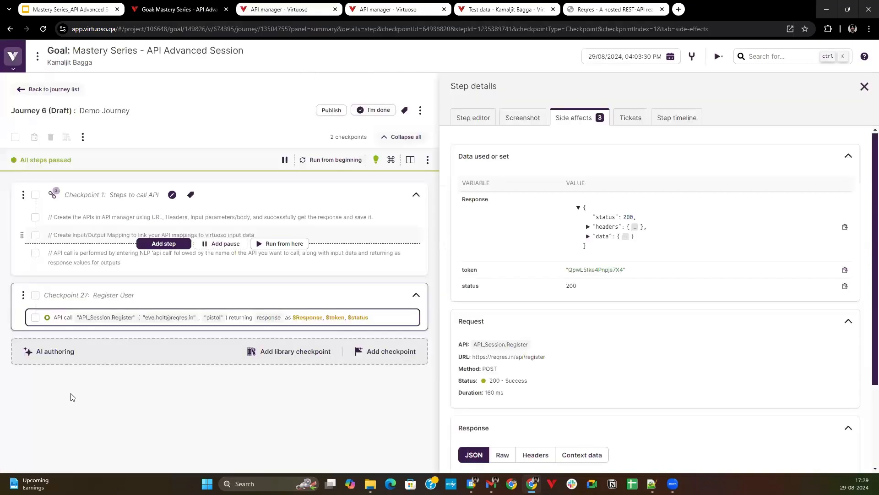
click(218, 328)
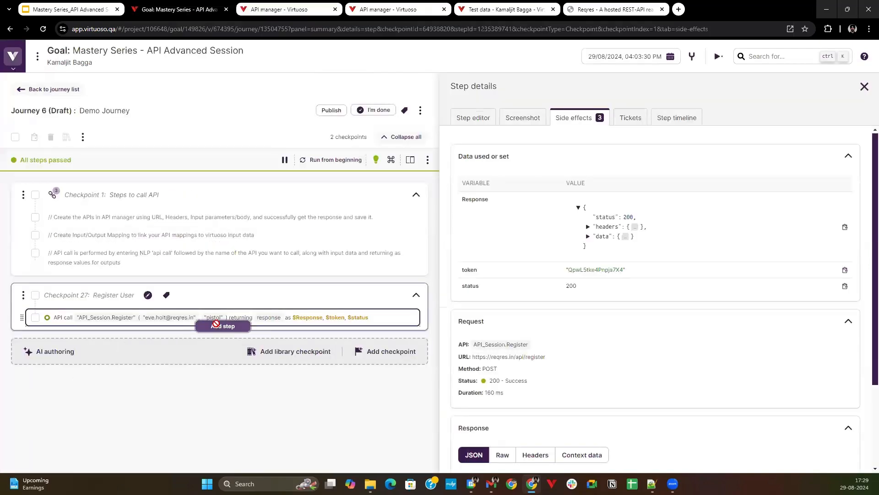
text(Api)
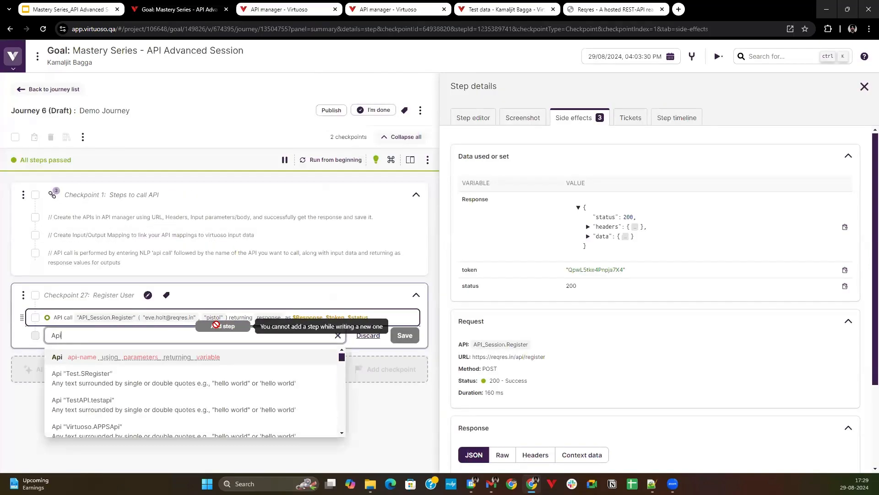
text( call )
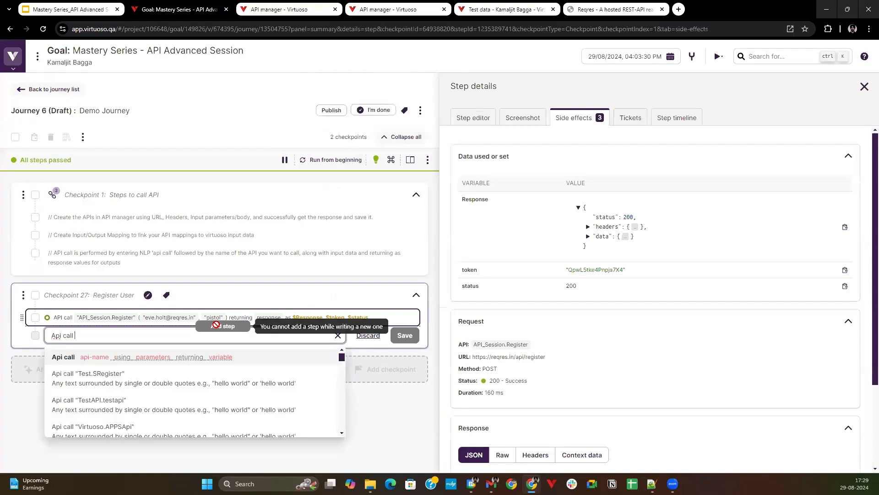
text("API_ses)
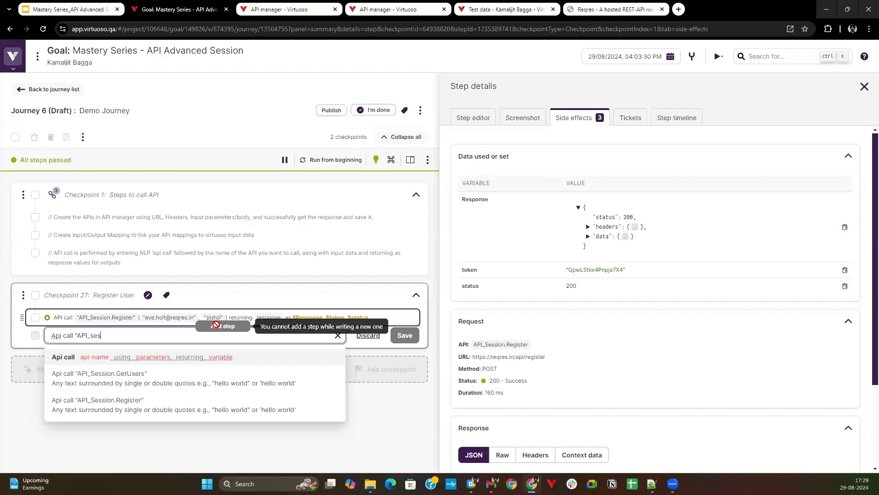
key(Down)
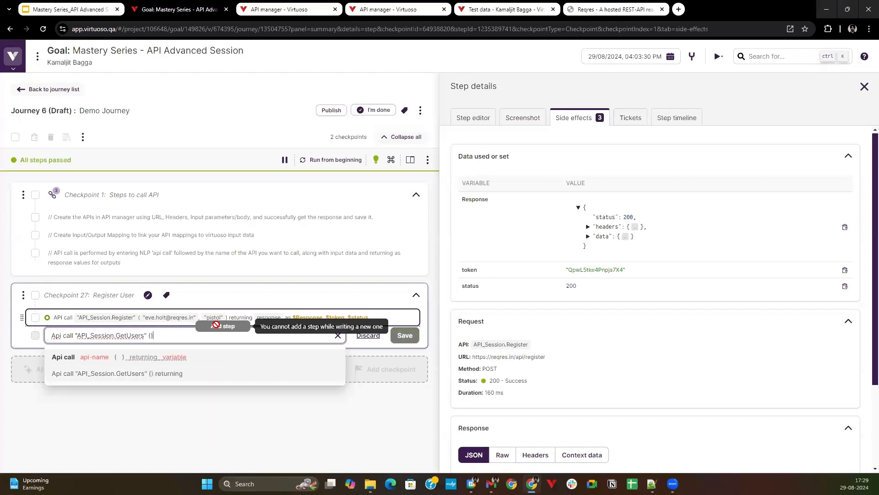
key(Return)
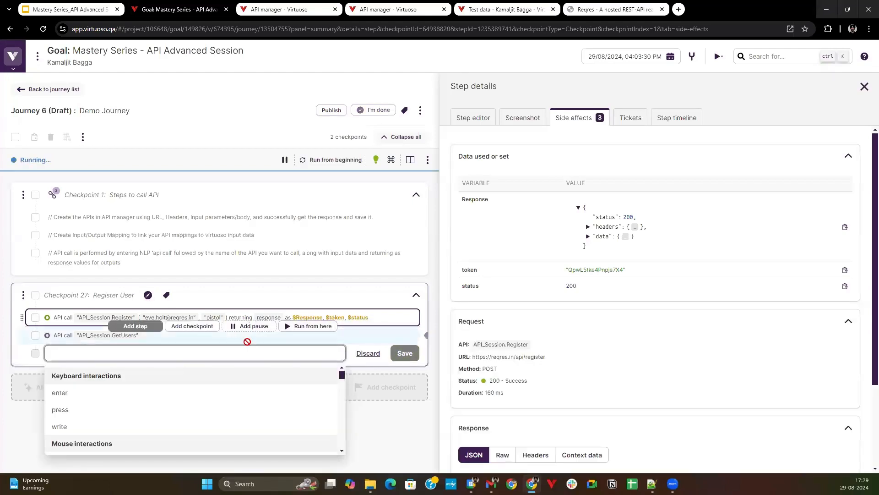
Add a result variable named response to the GetUsers call and assign it all outputs.
click(286, 336)
scroll(679, 304, down, 1)
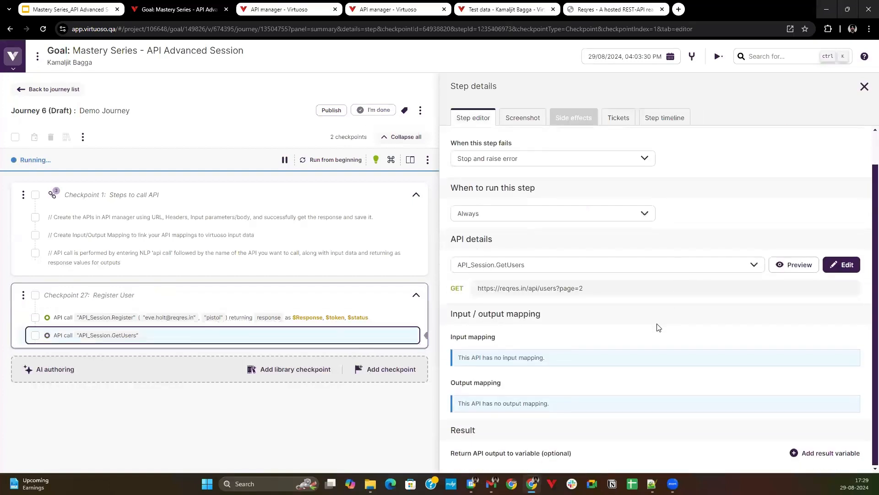
scroll(662, 365, down, 1)
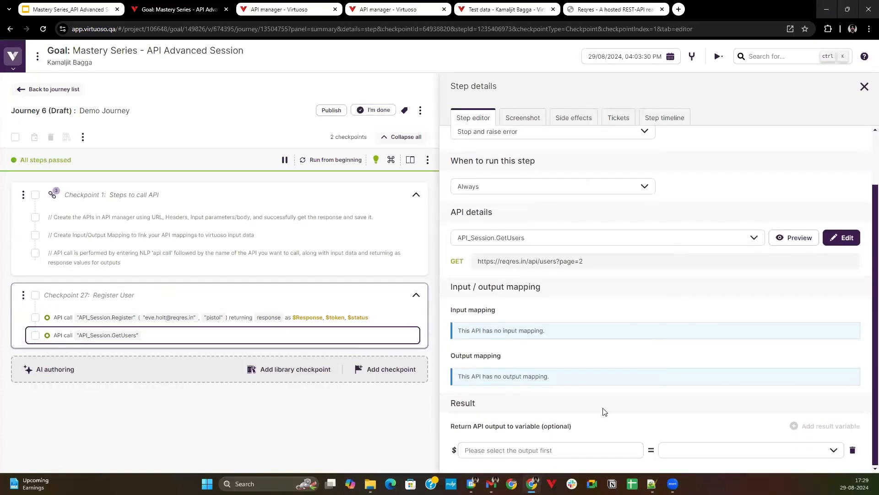
click(569, 447)
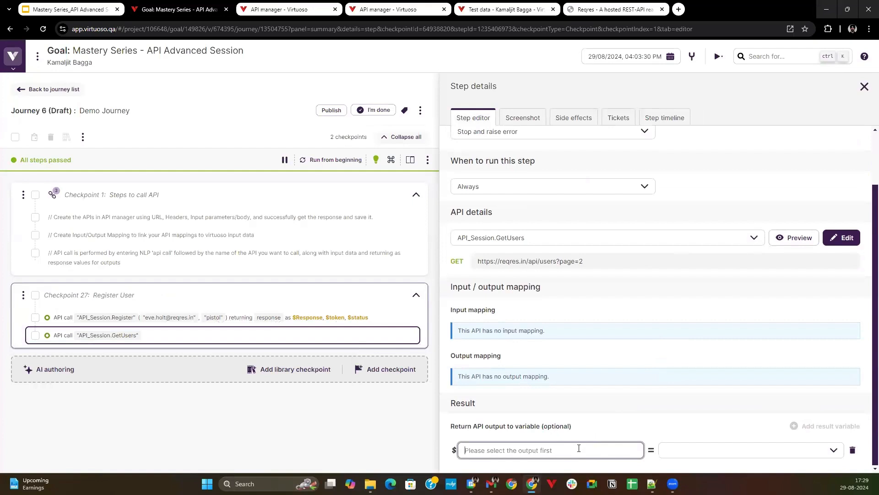
text(response)
click(699, 449)
click(687, 465)
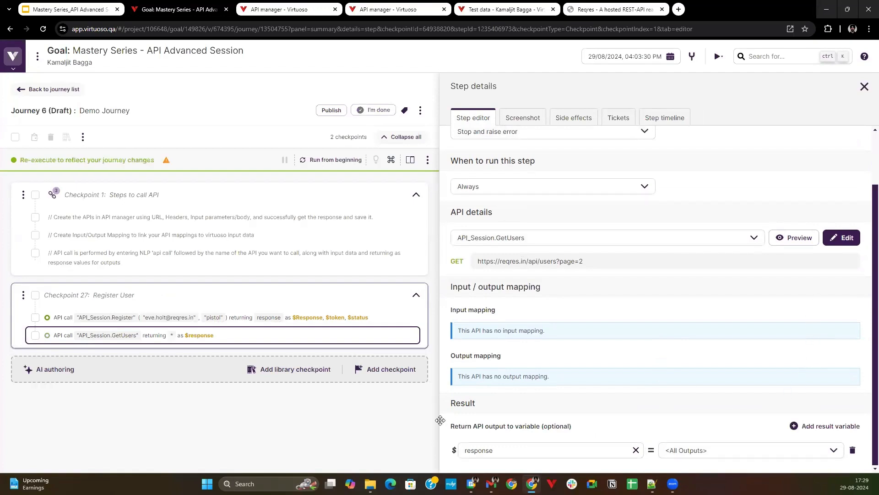
Save the GetUsers API with its output mapping and reload the journey page.
click(291, 6)
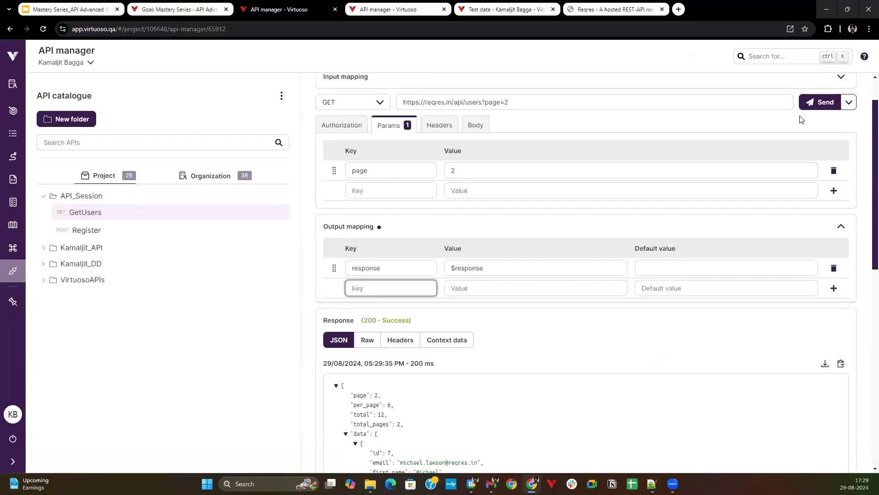
click(215, 9)
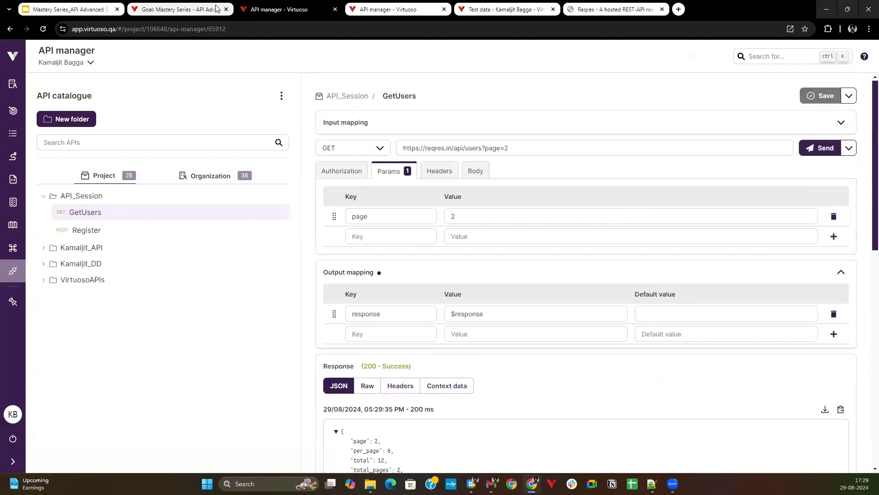
click(49, 29)
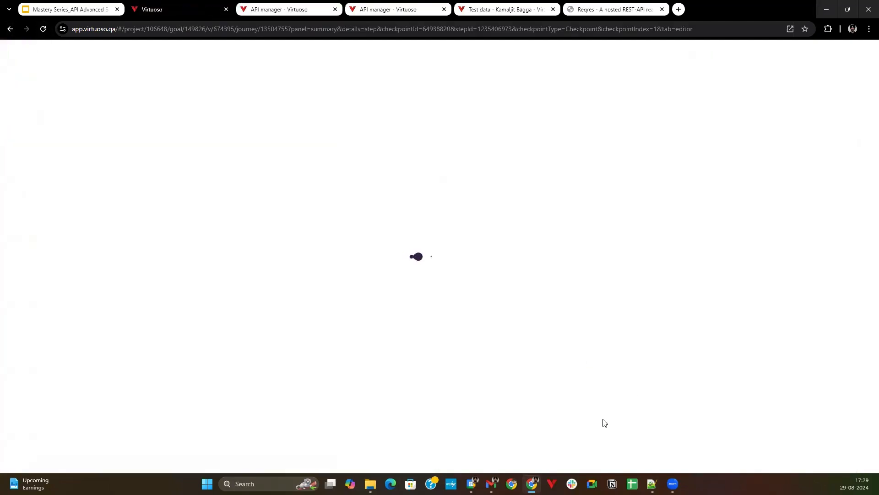
mouse_move(240, 336)
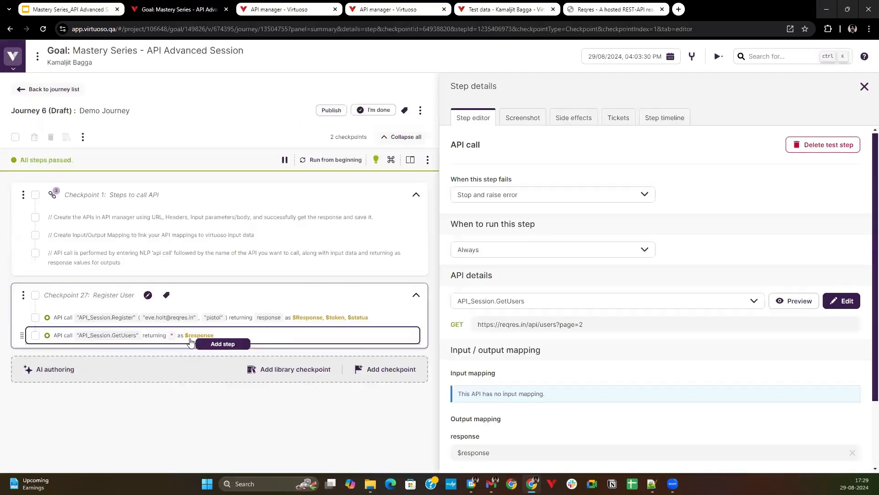
Assign the response output to the GetUsers call's result variable and rename the variable response1.
scroll(576, 403, down, 2)
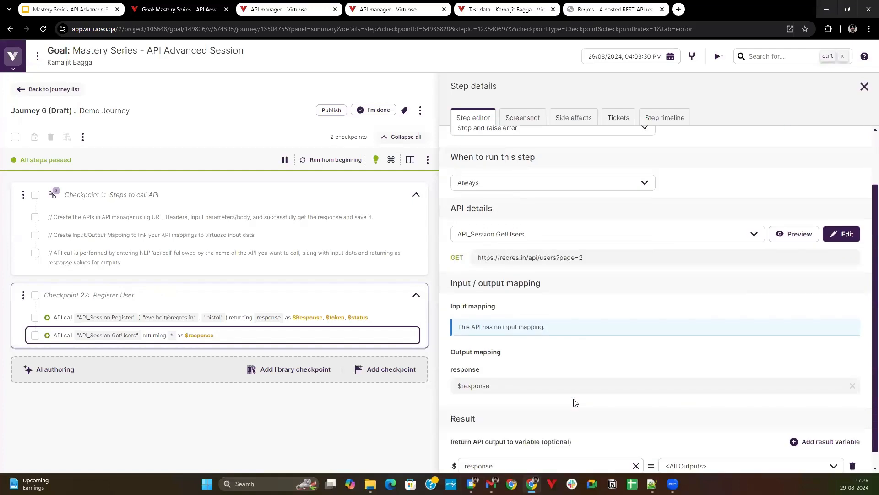
click(700, 450)
click(701, 437)
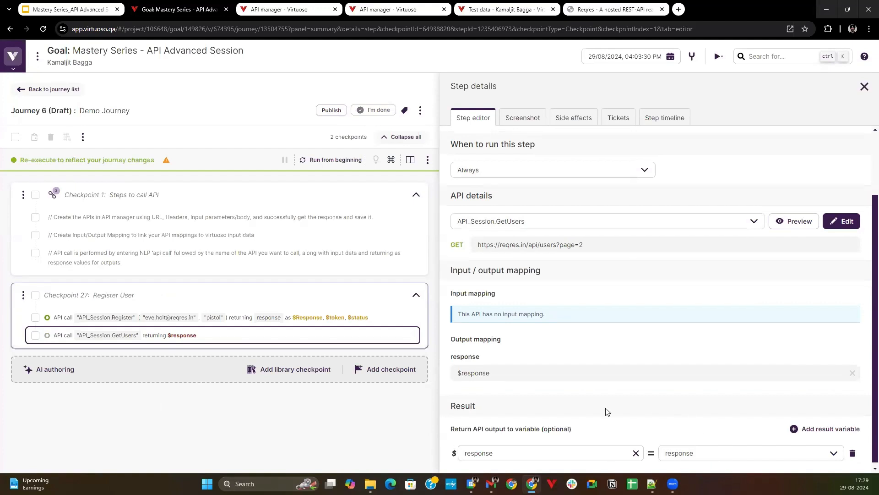
click(533, 450)
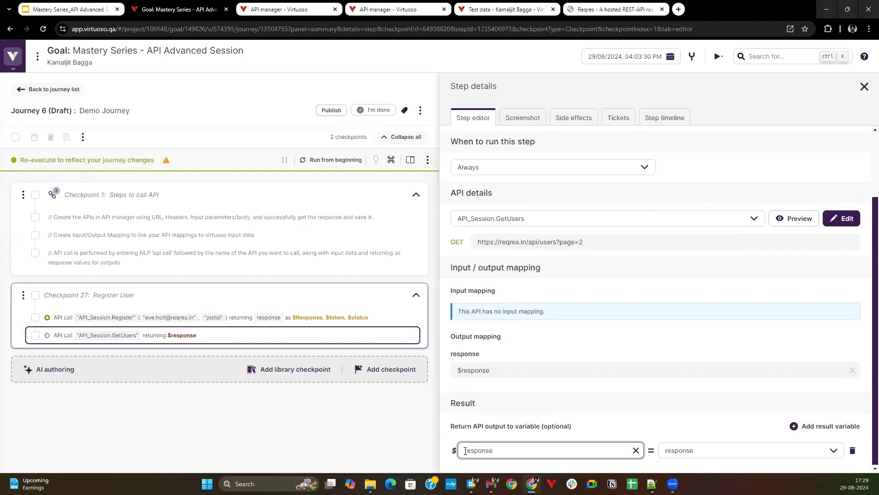
click(386, 436)
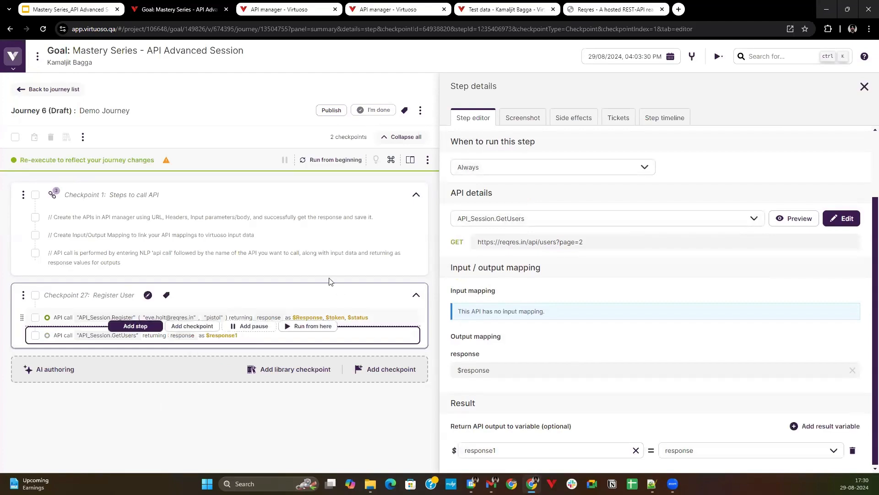
Run the journey from the beginning and open the side effects of the GetUsers call.
click(332, 160)
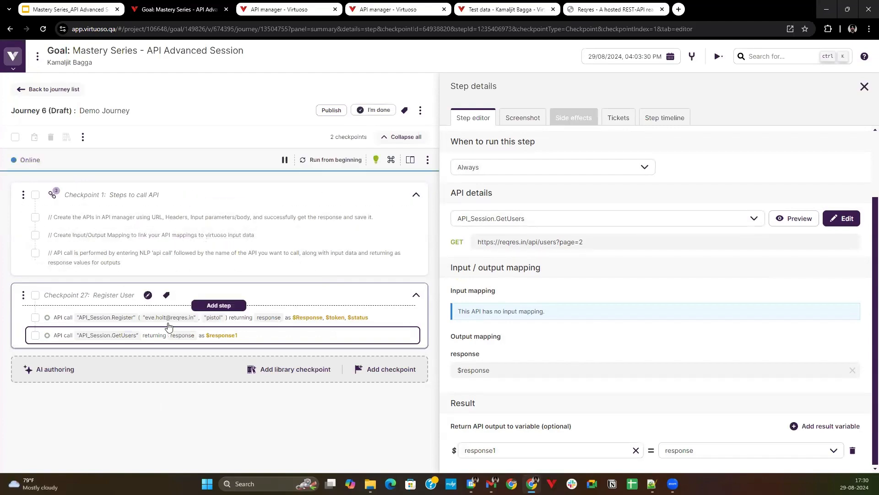
mouse_move(119, 339)
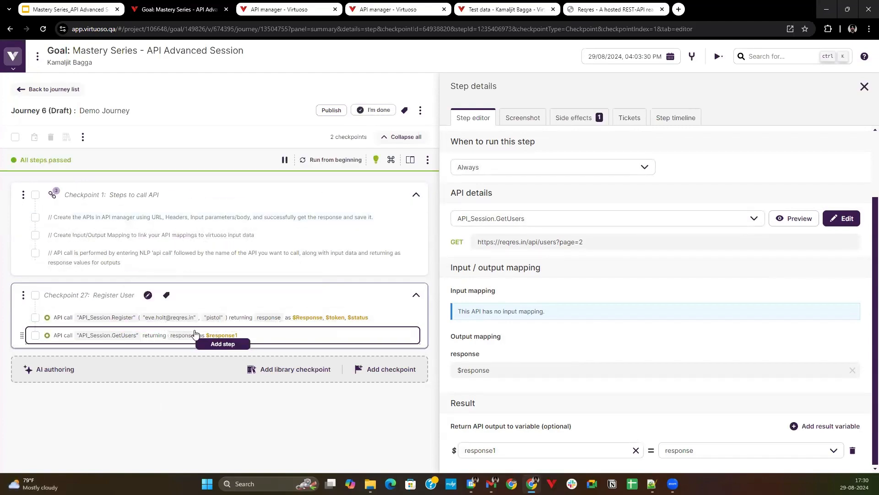
click(312, 341)
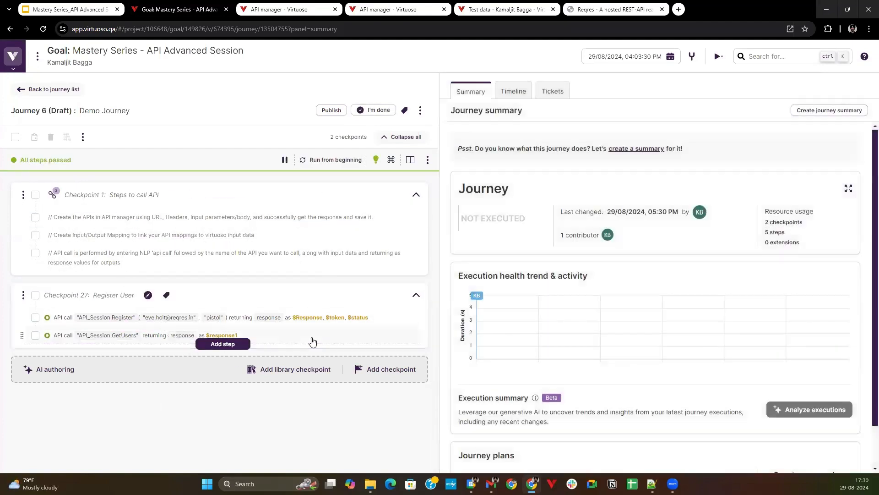
click(312, 342)
click(574, 118)
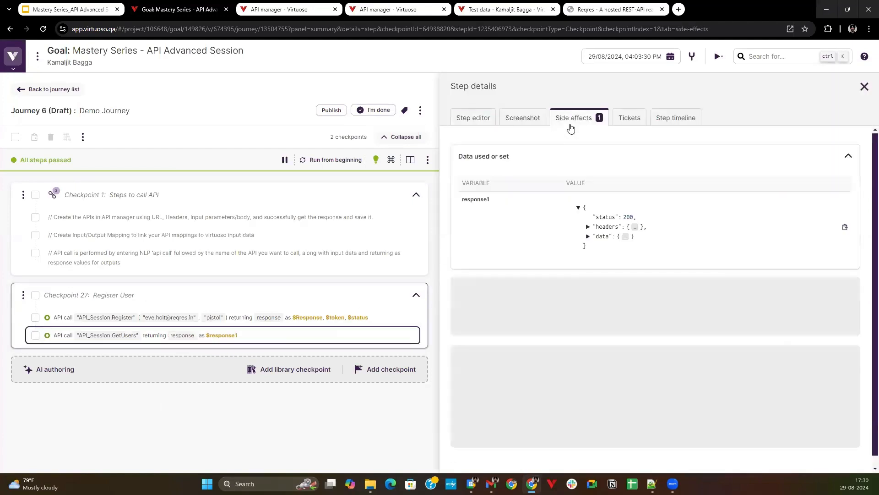
Expand the nested data array in response1 and examine its first two user entries.
click(588, 236)
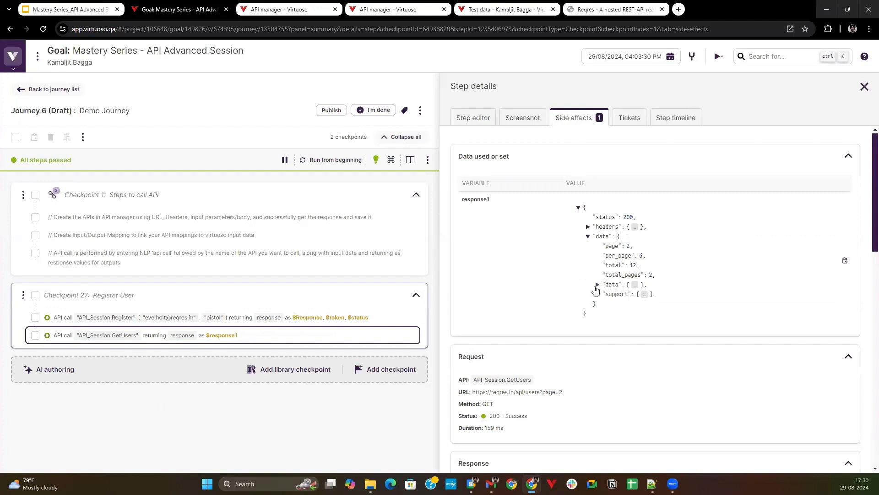
click(597, 284)
click(608, 294)
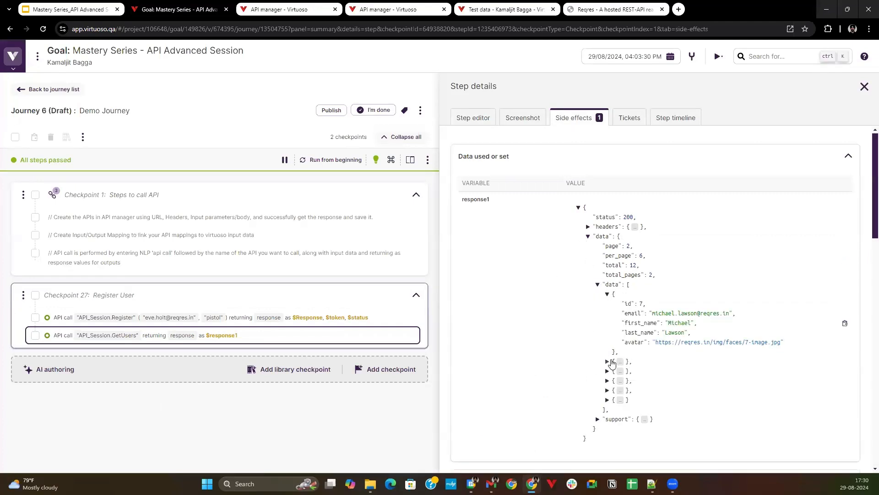
click(607, 362)
scroll(583, 303, down, 1)
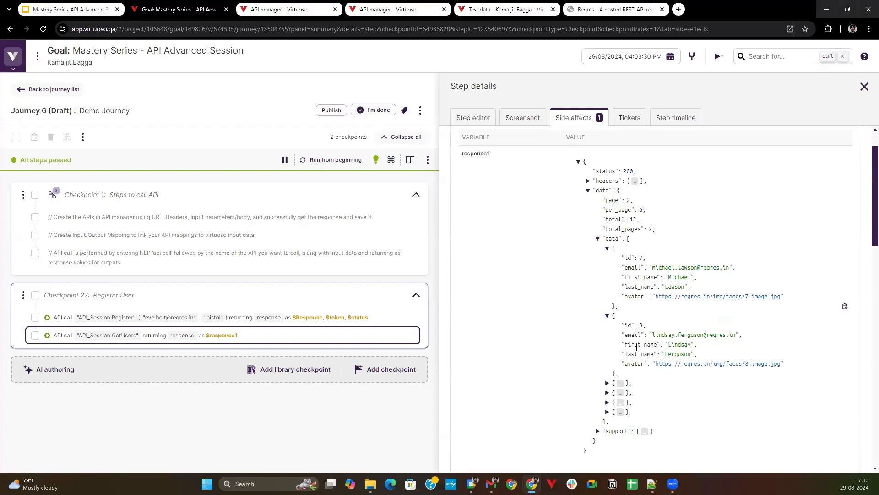
scroll(637, 348, up, 1)
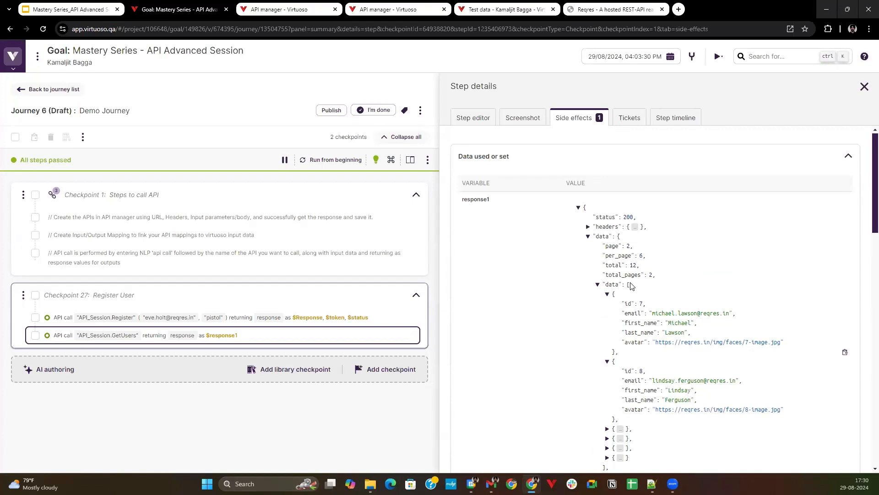
In the API manager, add an Email1 output mapping to GetUsers with the value $response.data.data[1].email.
click(284, 10)
scroll(448, 365, down, 5)
scroll(448, 365, down, 5)
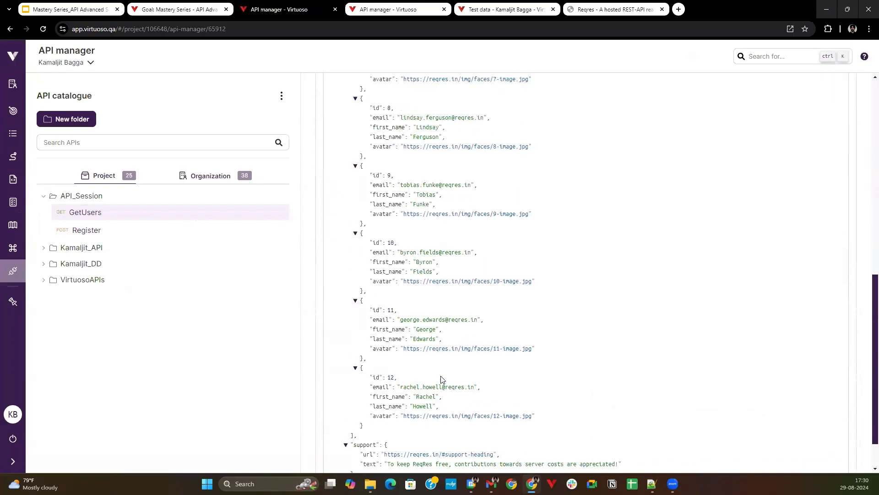
scroll(457, 251, up, 6)
scroll(460, 210, up, 2)
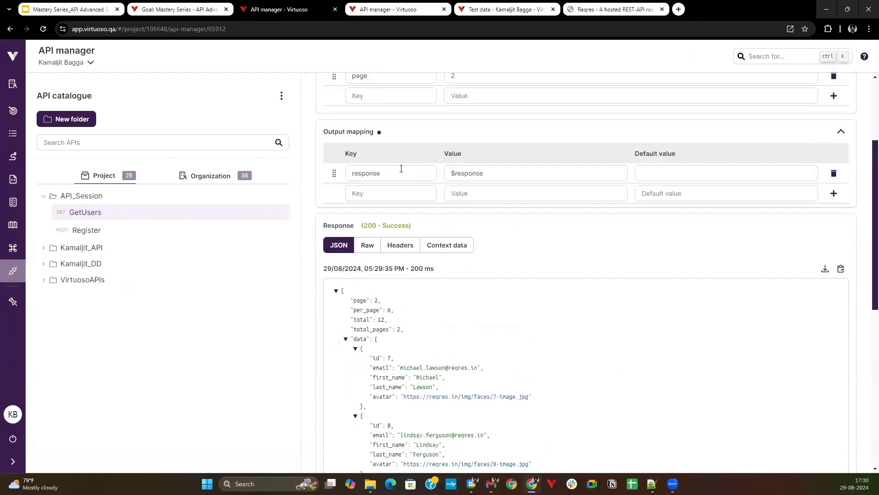
click(378, 196)
click(477, 196)
text($response.data.data[1].email)
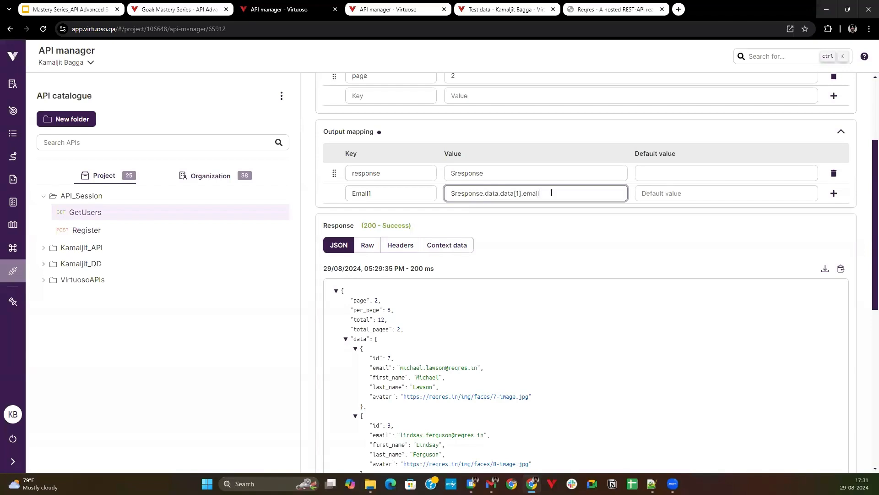
key(ctrl+a)
key(ctrl+c)
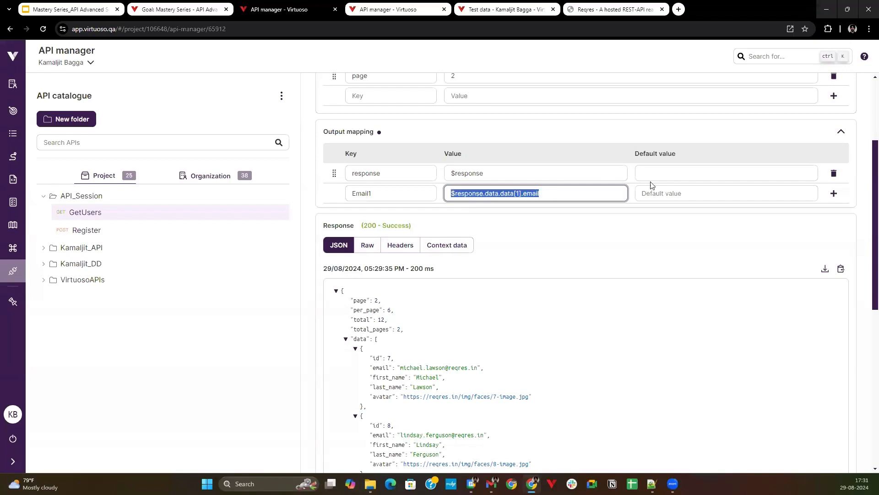
click(834, 193)
Add an Email2 output mapping with the value $response.data.data[2].email, reusing the copied Email1 expression.
click(418, 220)
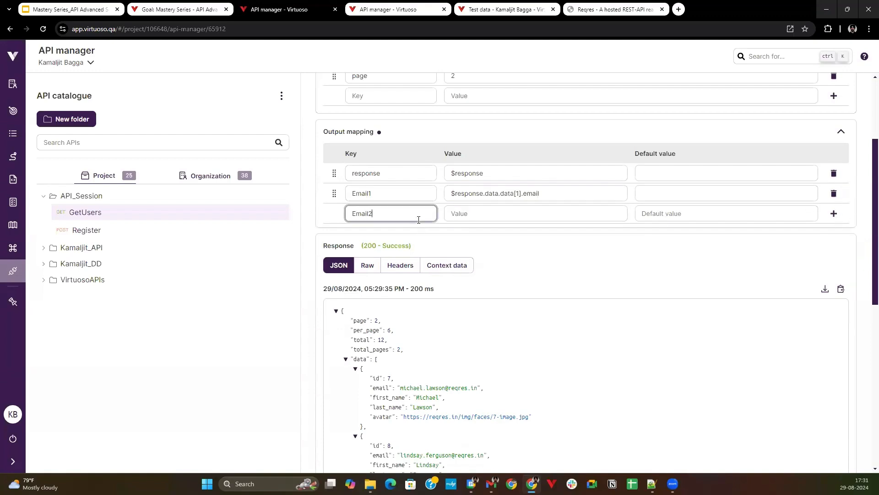
click(454, 212)
key(ctrl+v)
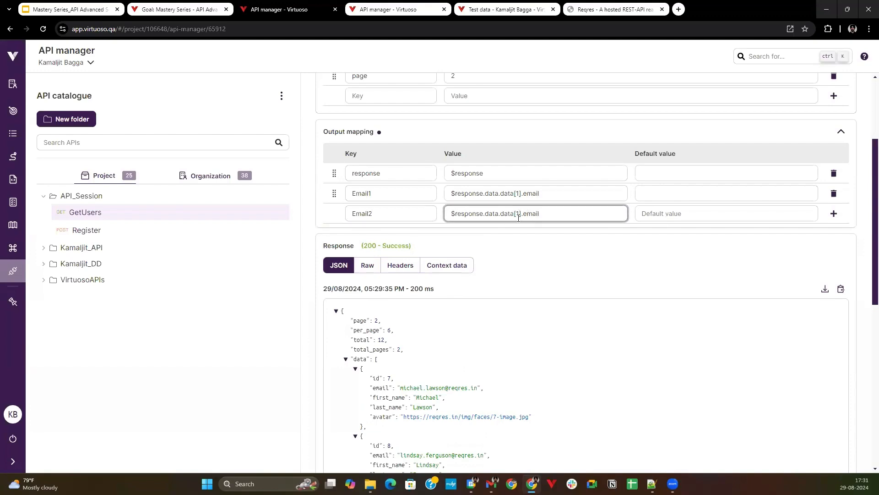
key(BackSpace)
text(2)
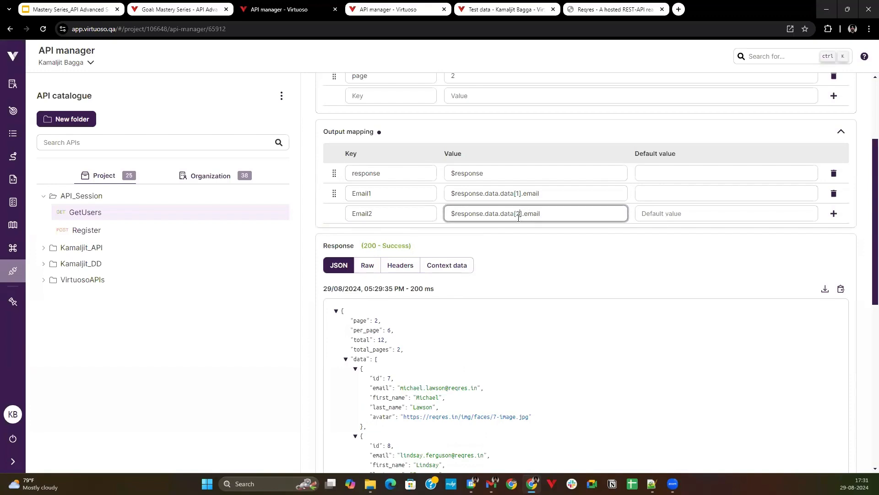
click(834, 214)
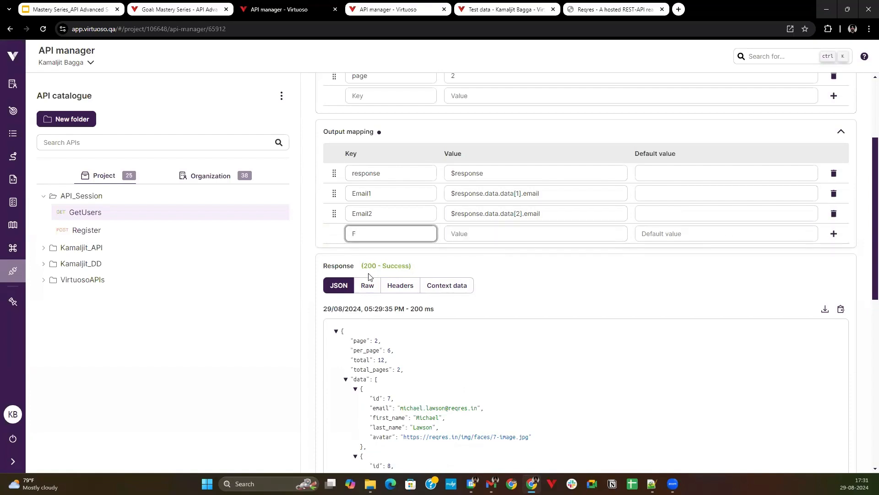
Add a FirstName1 output mapping with the value $response.data.data[1].first_name, taking the field name from the JSON response.
text(FirstName1)
click(451, 236)
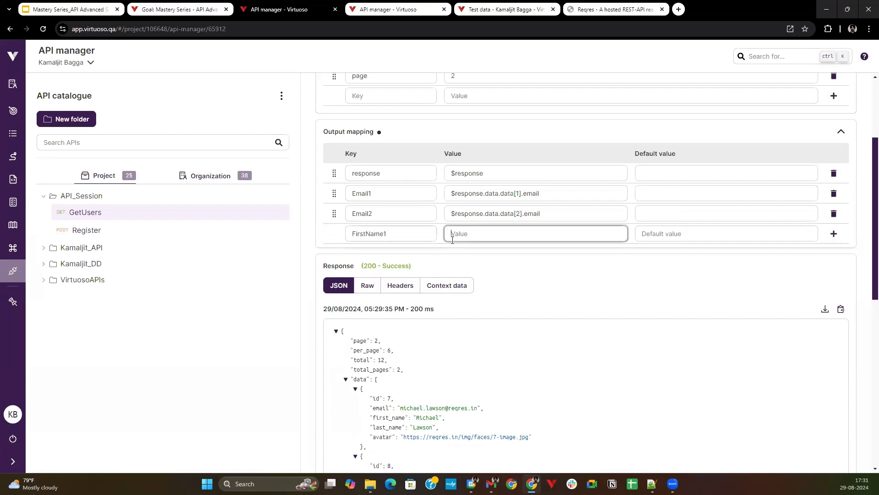
key(ctrl+v)
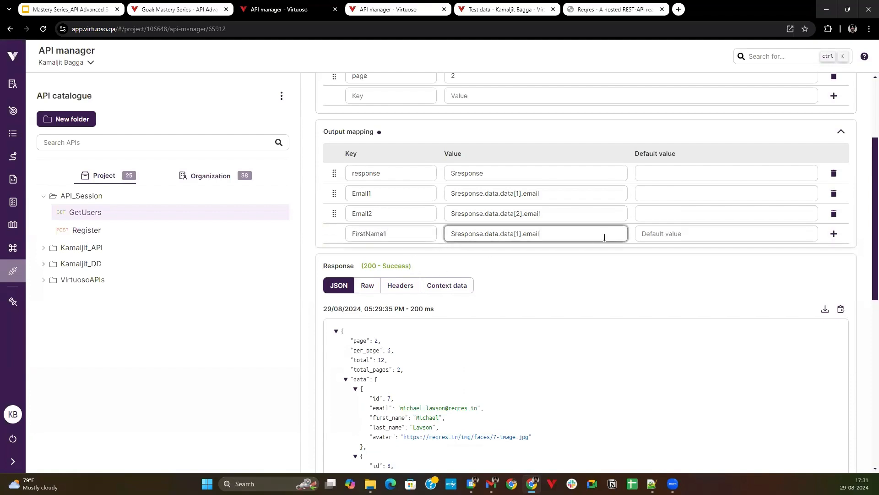
double_click(525, 235)
key(BackSpace)
drag(374, 418, 405, 437)
key(ctrl+c)
click(377, 439)
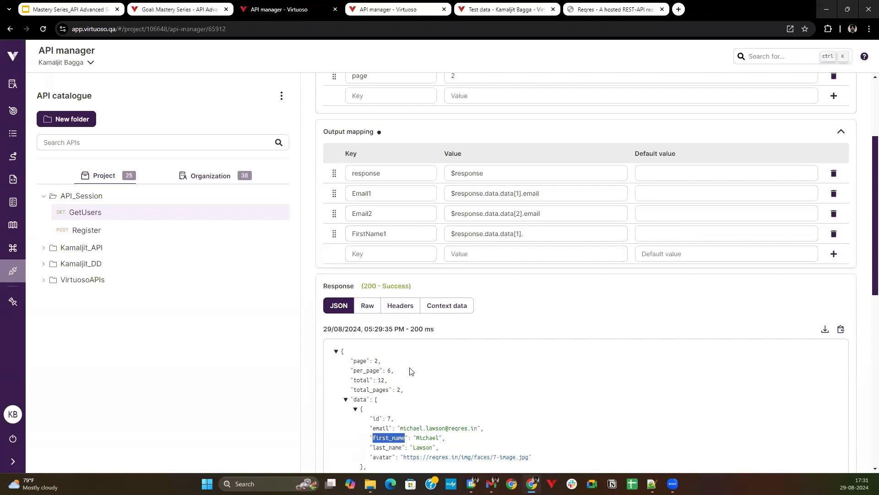
click(531, 241)
key(ctrl+v)
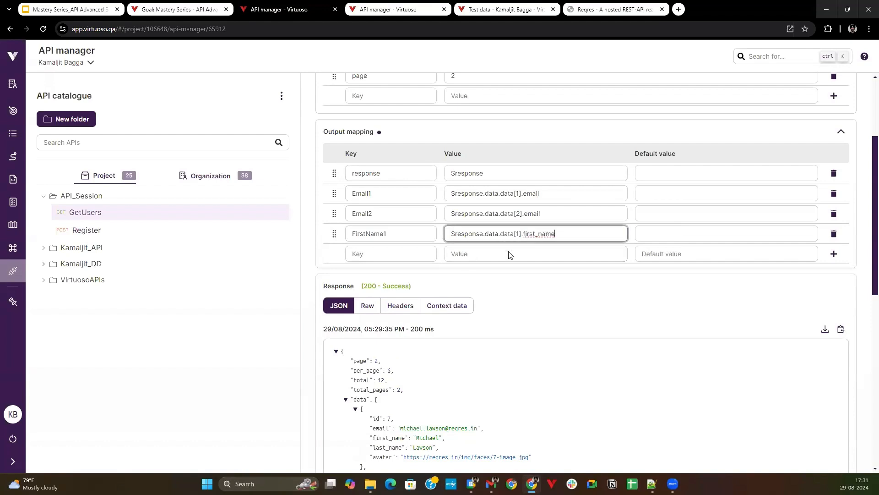
Add a FirstName2 output mapping with the value $response.data.data[2].first_name, based on the FirstName1 expression.
key(ctrl+a)
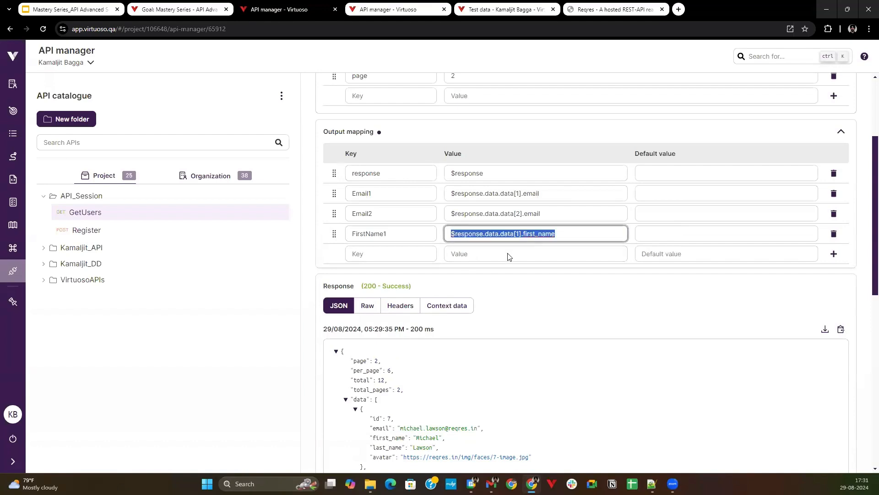
click(381, 248)
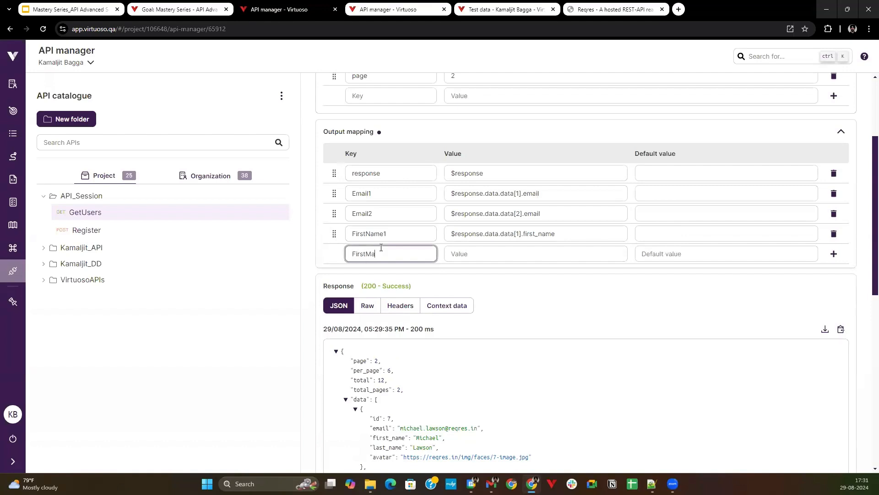
key(BackSpace)
key(BackSpace)
text(Name2)
key(Tab)
text($response.data.data[1].first_name)
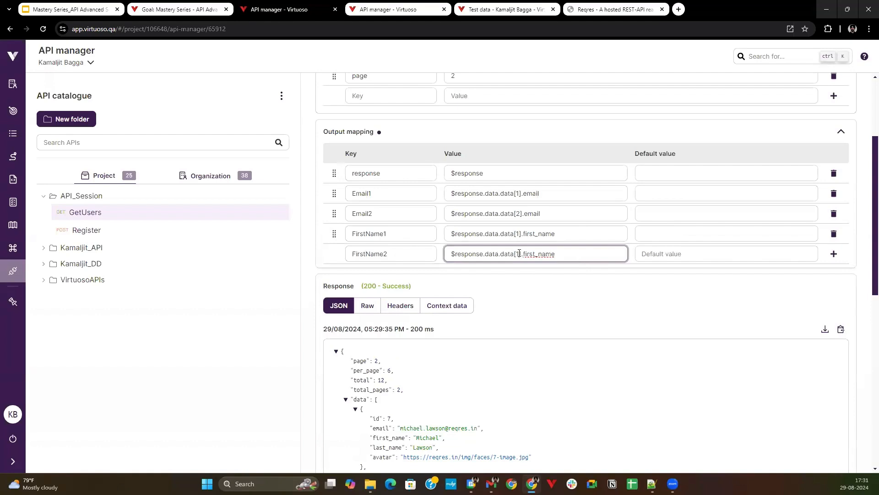
key(BackSpace)
text(2)
click(669, 298)
Save the GetUsers API with its email and first-name mappings, and reload the journey page.
scroll(614, 259, down, 1)
scroll(614, 259, up, 4)
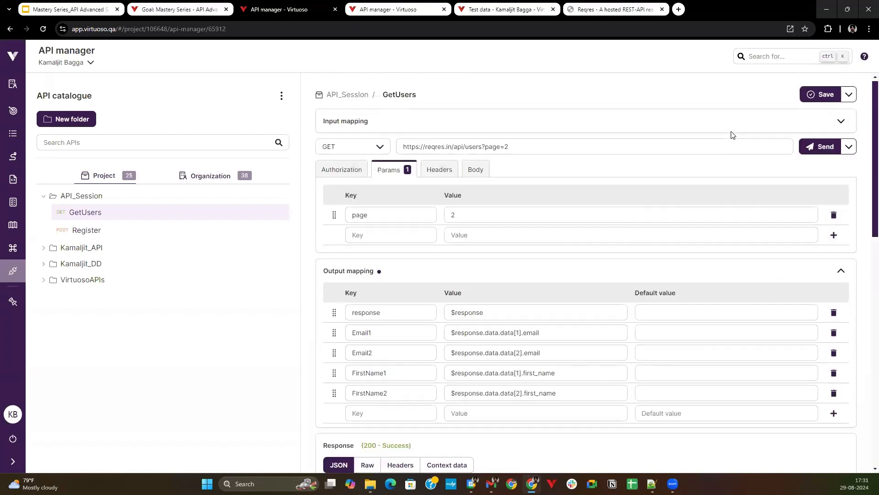
click(820, 95)
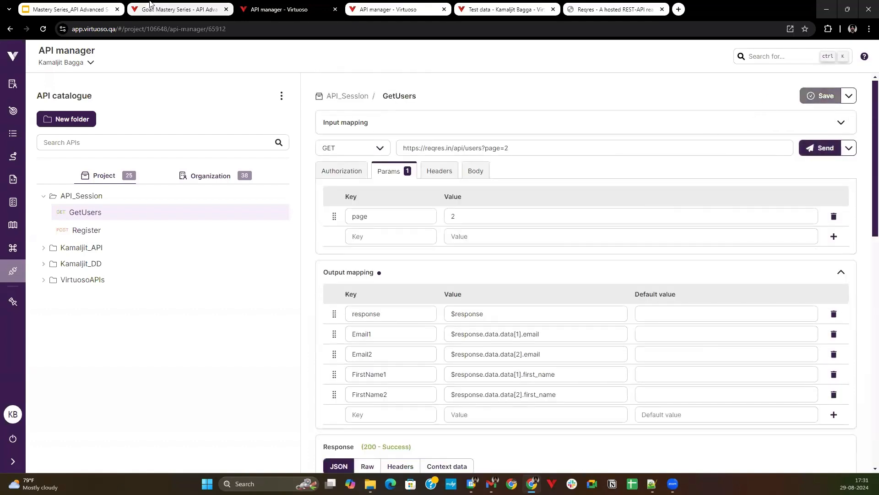
click(178, 9)
click(43, 28)
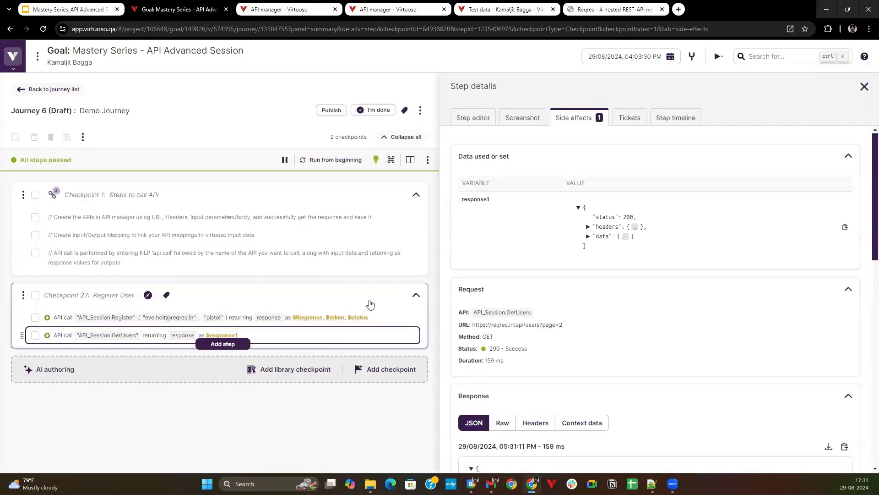
In the GetUsers call's step editor, add a result variable Email1 that returns the Email1 output.
click(485, 114)
scroll(648, 308, down, 5)
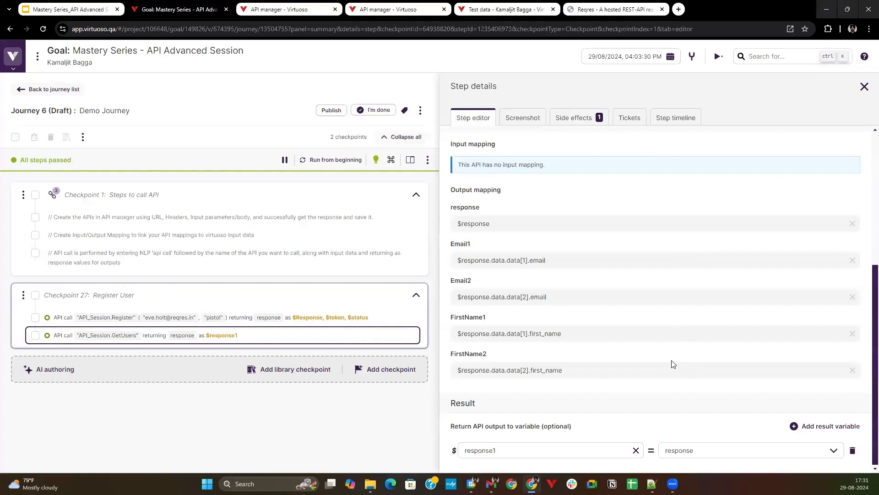
click(815, 427)
click(573, 422)
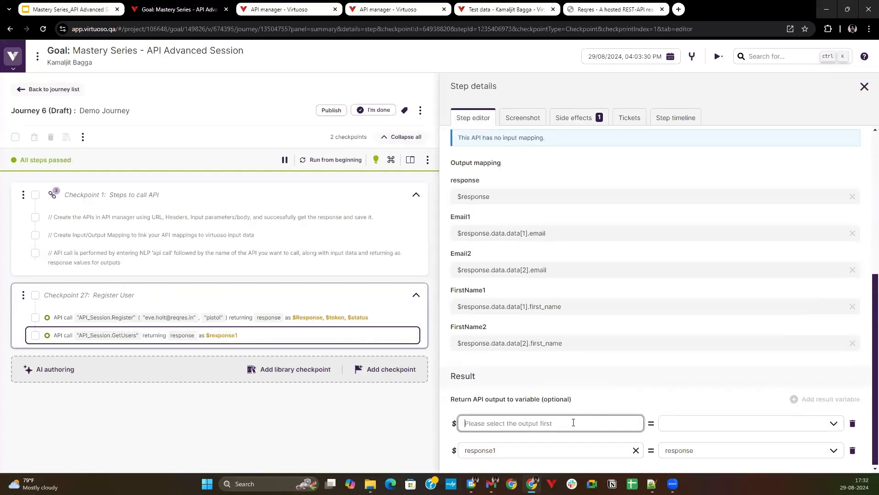
text(Email1)
click(687, 420)
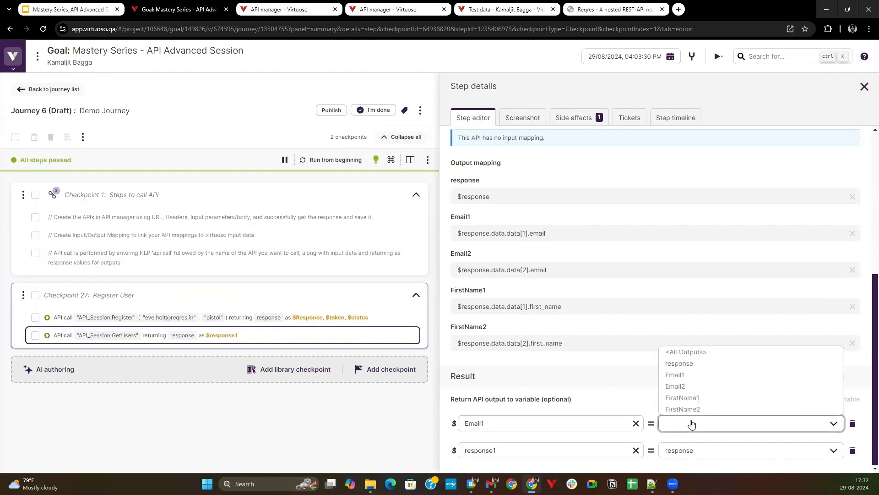
click(687, 387)
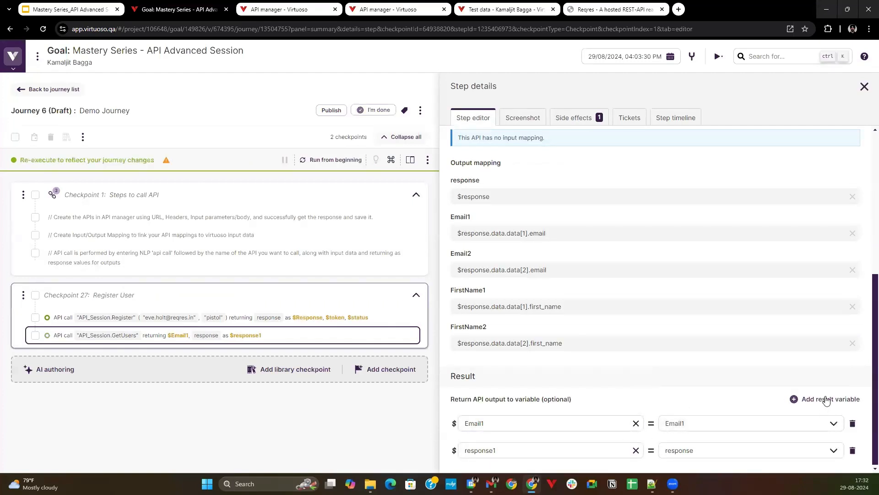
Add a result variable Email2 to the GetUsers call and assign the Email2 output to it.
click(827, 399)
click(574, 423)
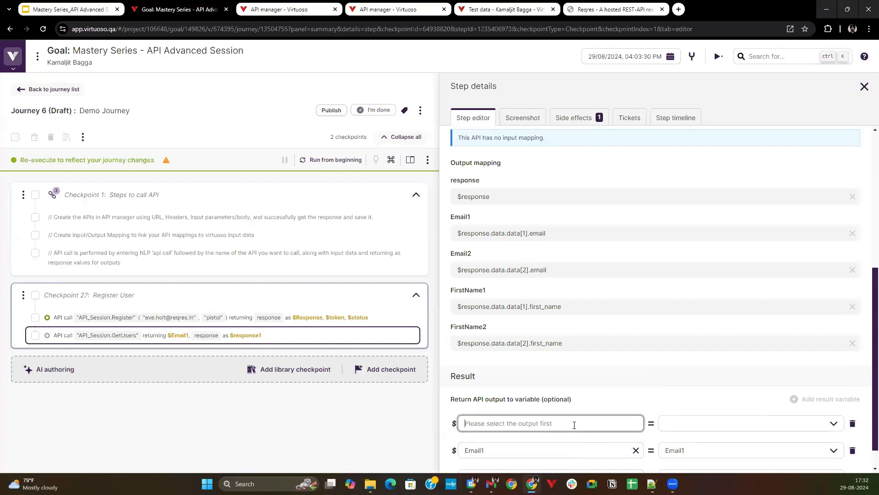
text(Email2)
click(750, 424)
click(730, 389)
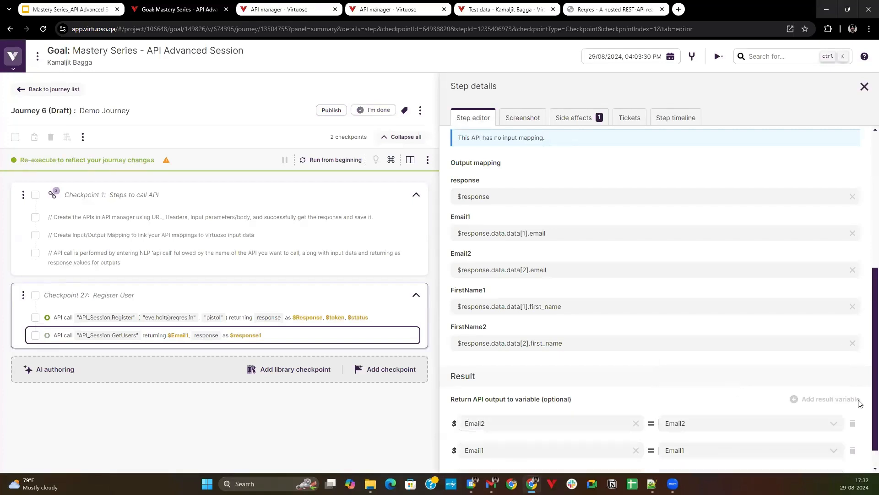
Add a result variable FirstName1 to the GetUsers call and assign the FirstName1 output to it.
click(848, 400)
click(460, 424)
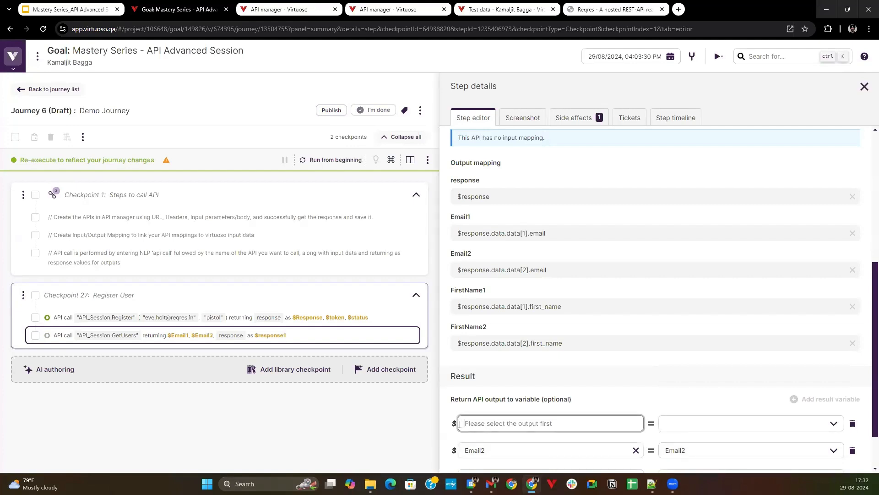
text(FirstName1)
click(688, 420)
click(681, 400)
Add a result variable FirstName2 to the GetUsers call and assign the FirstName2 output to it.
click(855, 402)
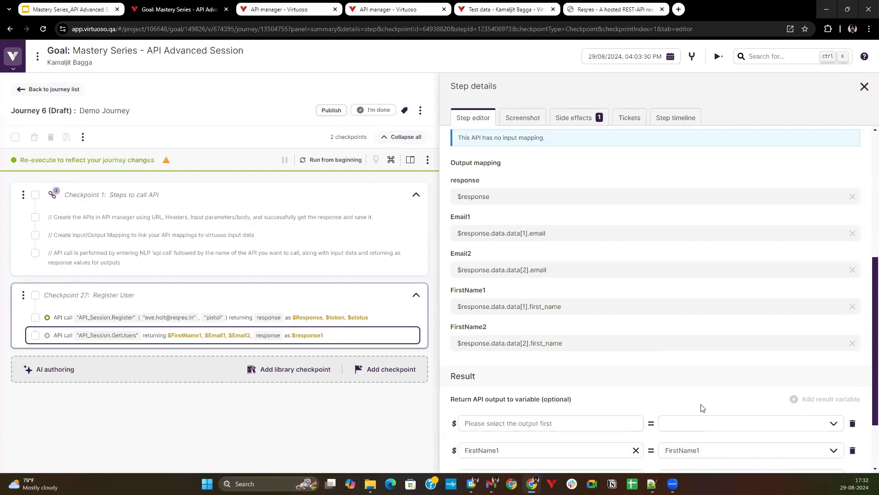
scroll(589, 403, down, 2)
click(581, 348)
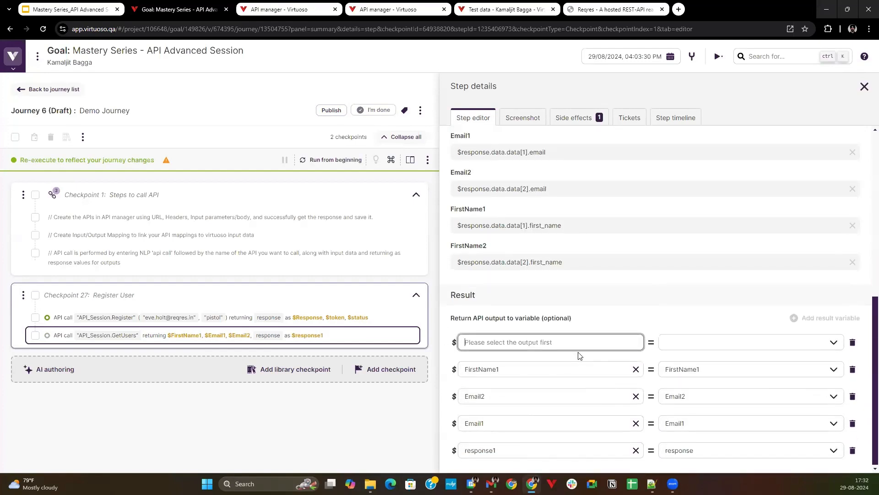
text(FirstName2)
click(719, 347)
click(717, 412)
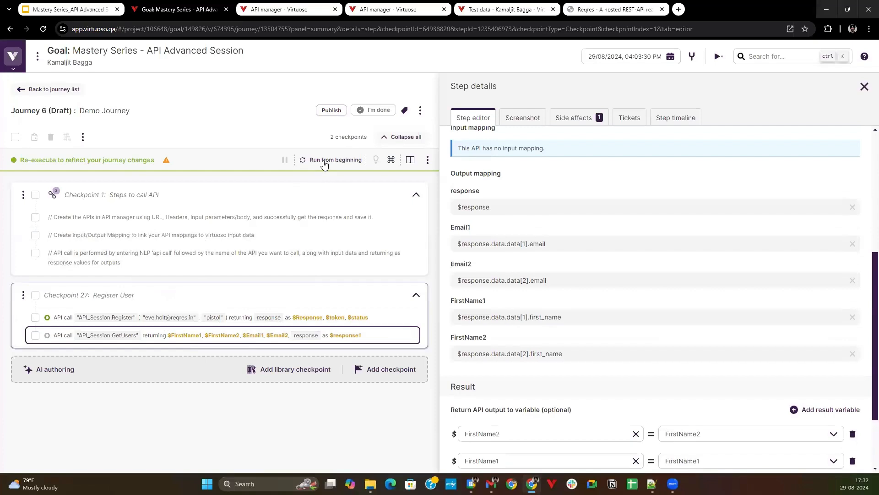
Run the journey from the beginning and compare the GetUsers side-effect variables with the first two users in response1's nested data array.
click(324, 161)
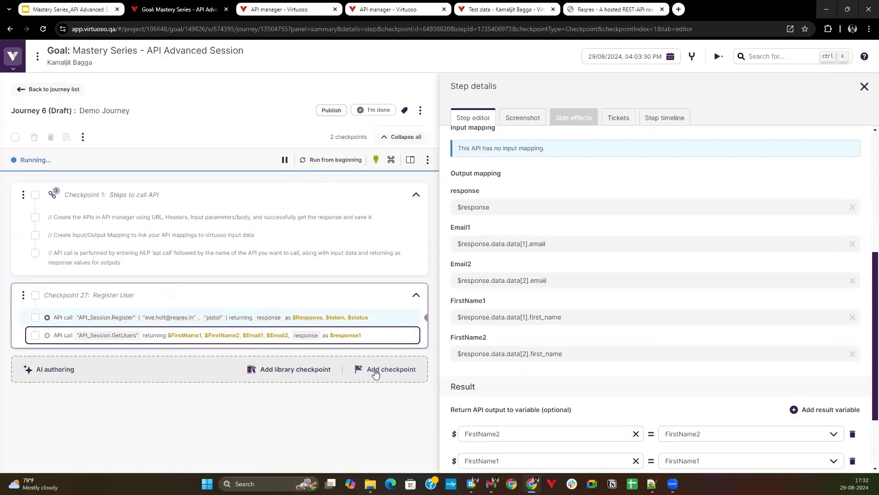
click(578, 117)
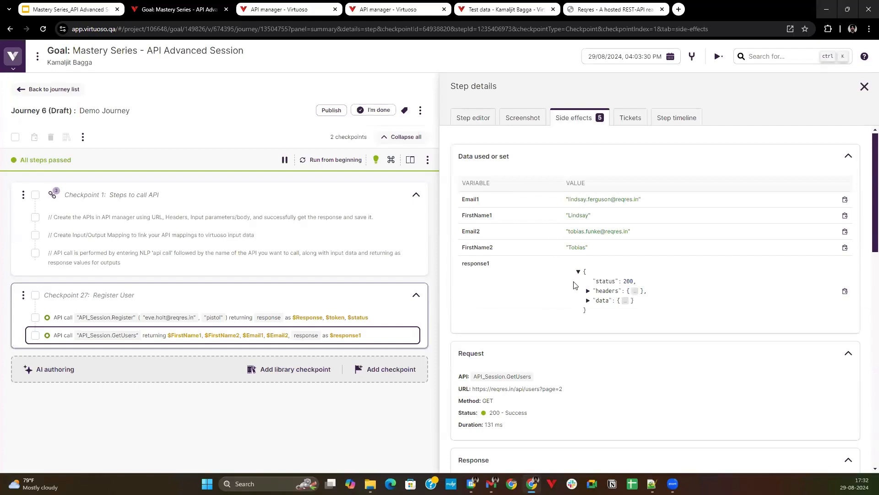
click(588, 301)
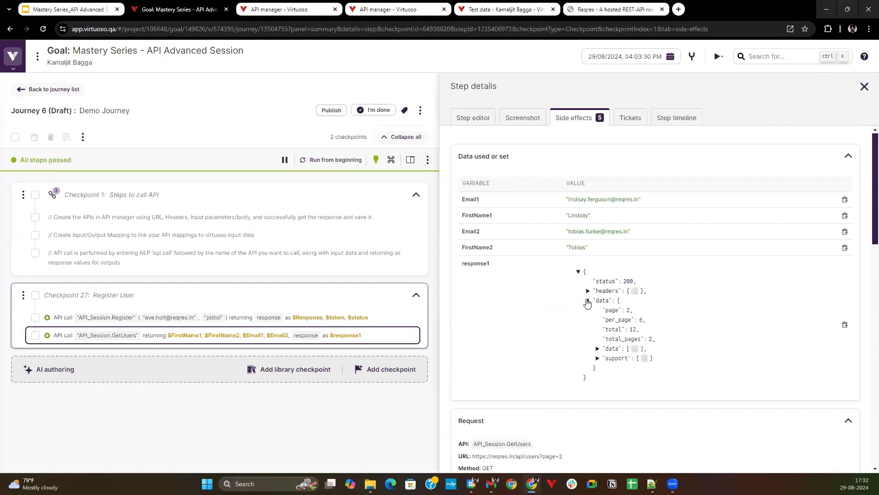
click(597, 349)
click(607, 358)
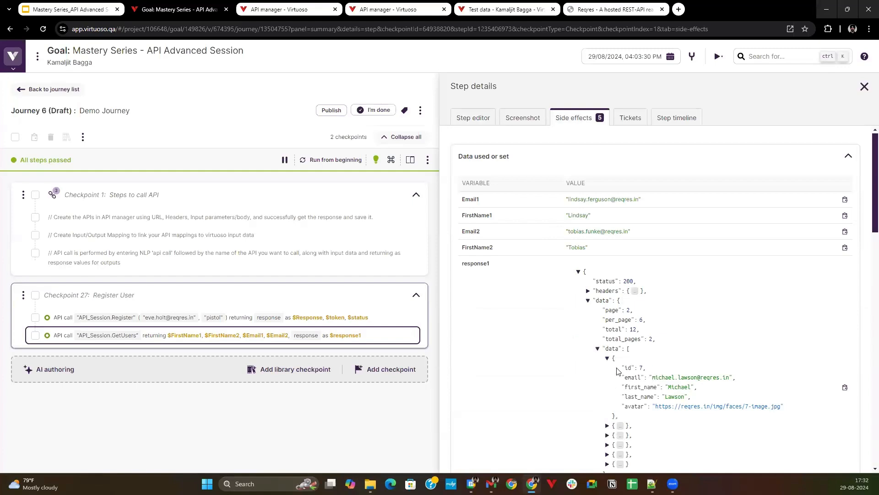
scroll(610, 383, down, 1)
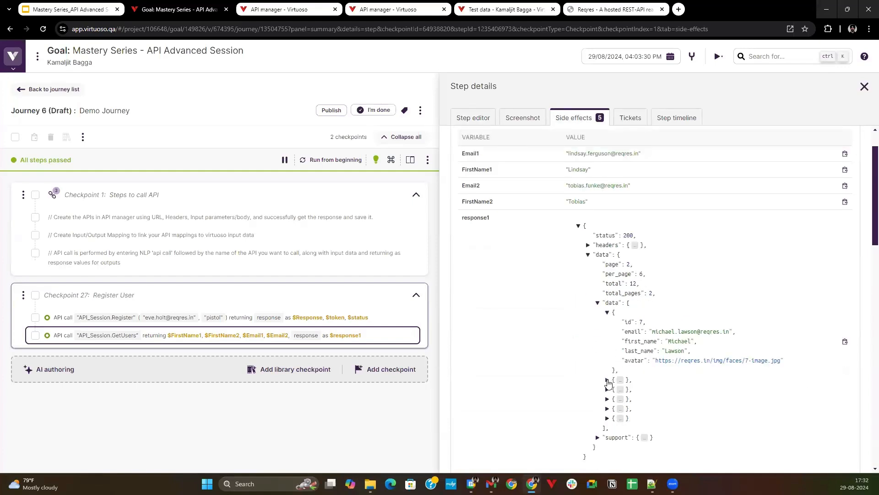
click(606, 380)
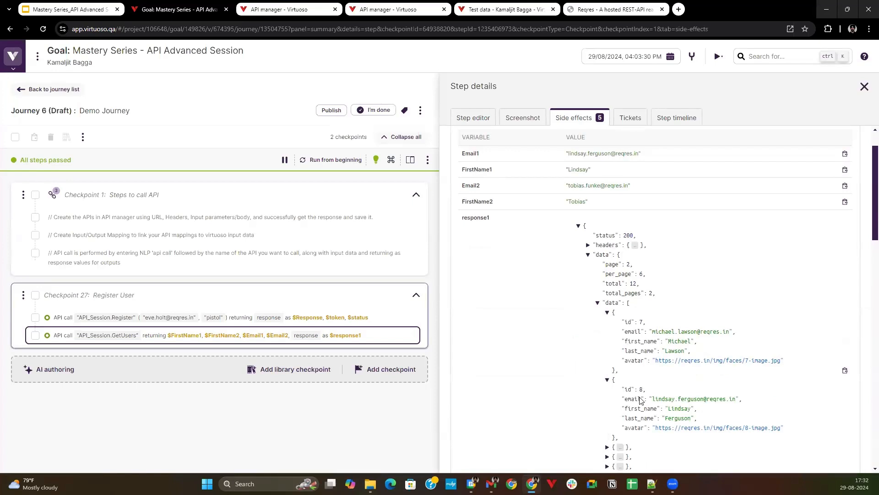
scroll(541, 261, up, 1)
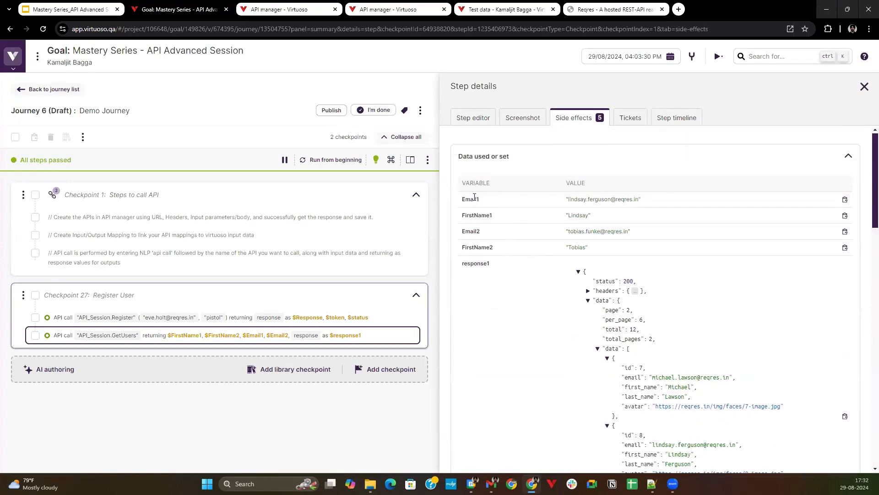
Expand the third user in response1's nested data array and compare the second and third users with the returned email and first-name variables.
scroll(653, 392, down, 2)
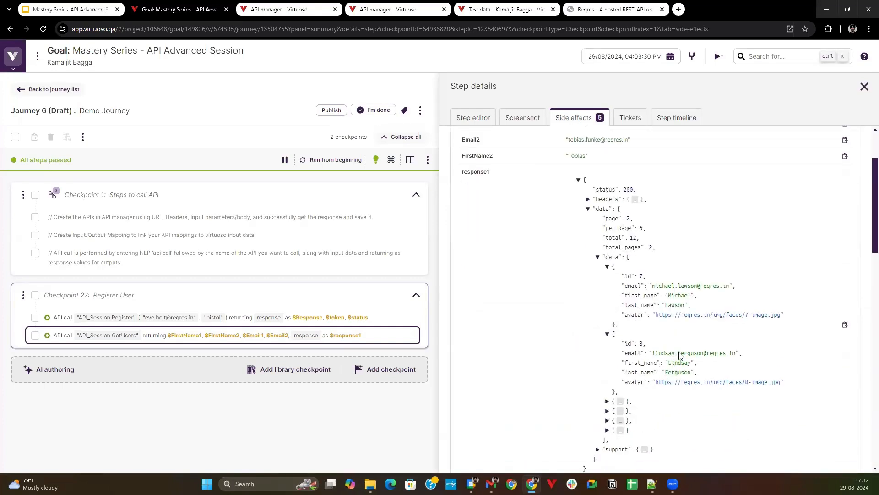
scroll(690, 354, up, 2)
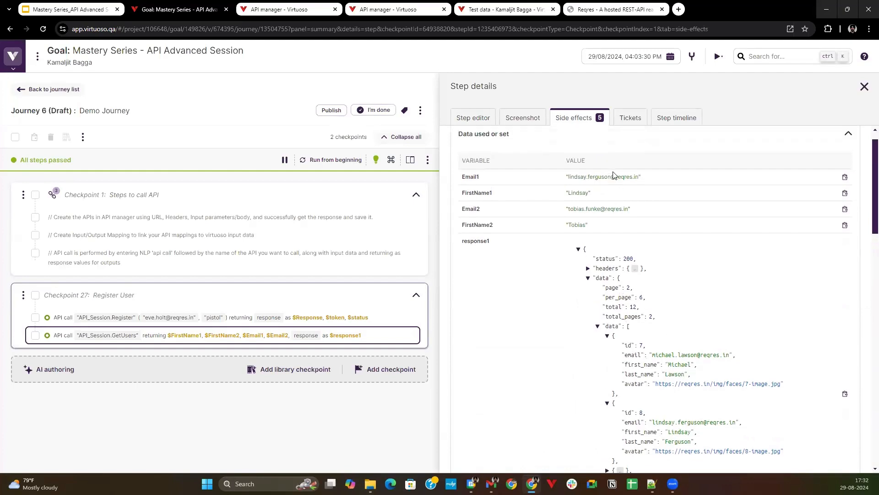
scroll(636, 405, down, 3)
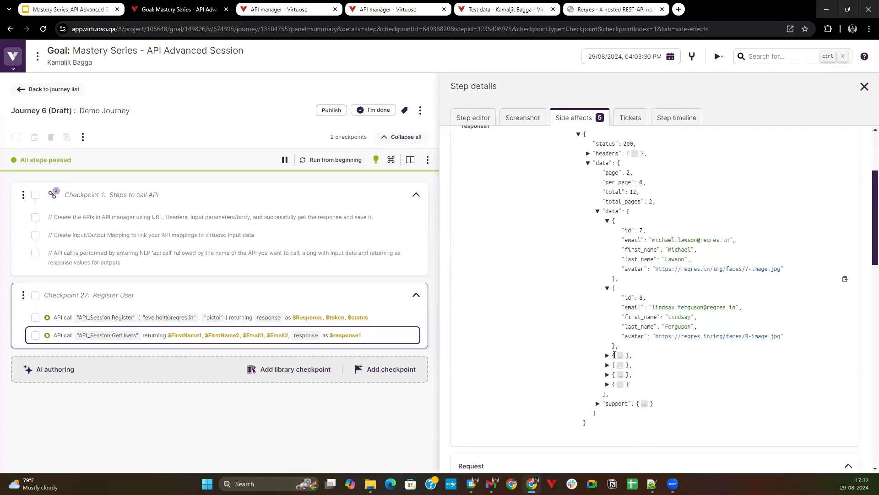
click(609, 357)
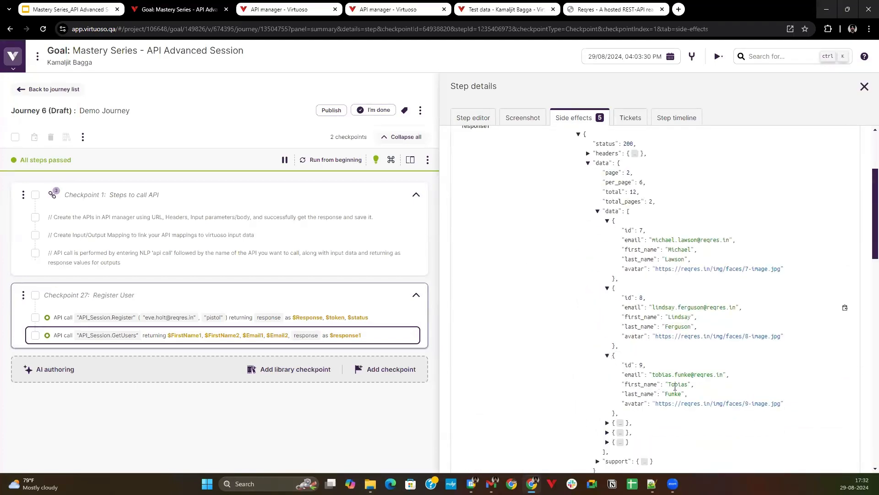
scroll(664, 353, up, 1)
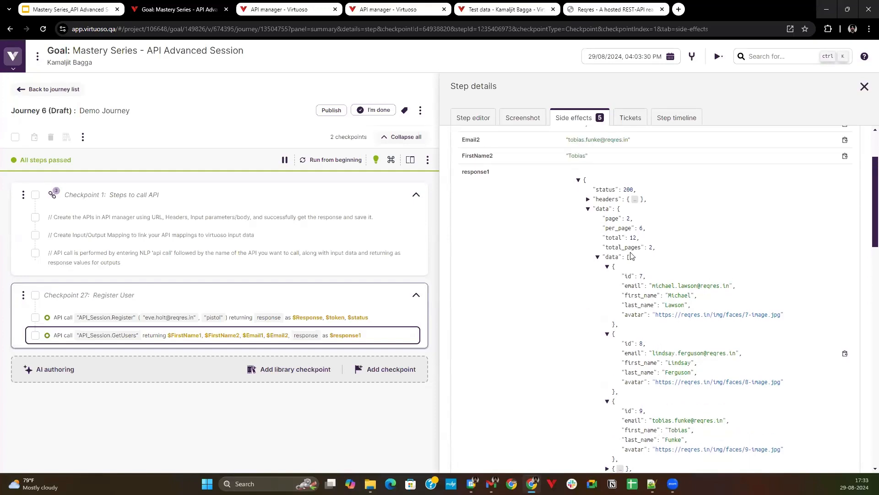
scroll(631, 256, up, 2)
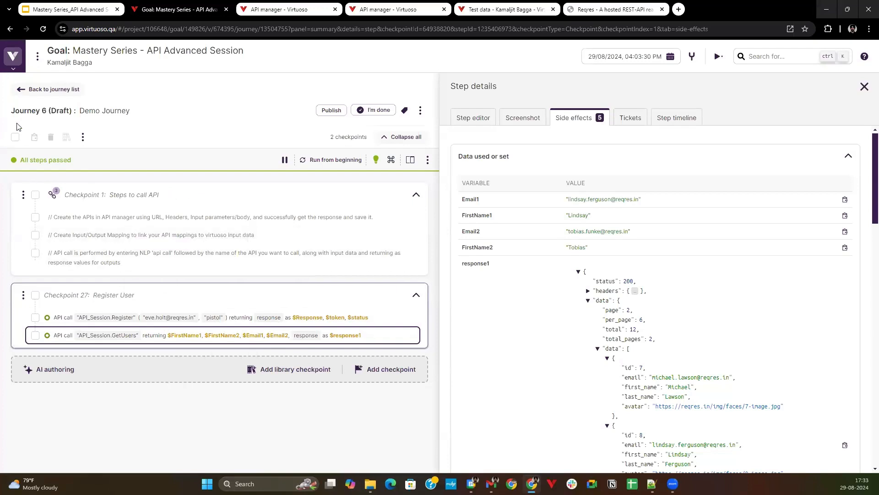
Open the Sequential API E2E flow journey and examine the run conditions of the 400 and 200 status assertions in the Register User API checkpoint.
click(32, 90)
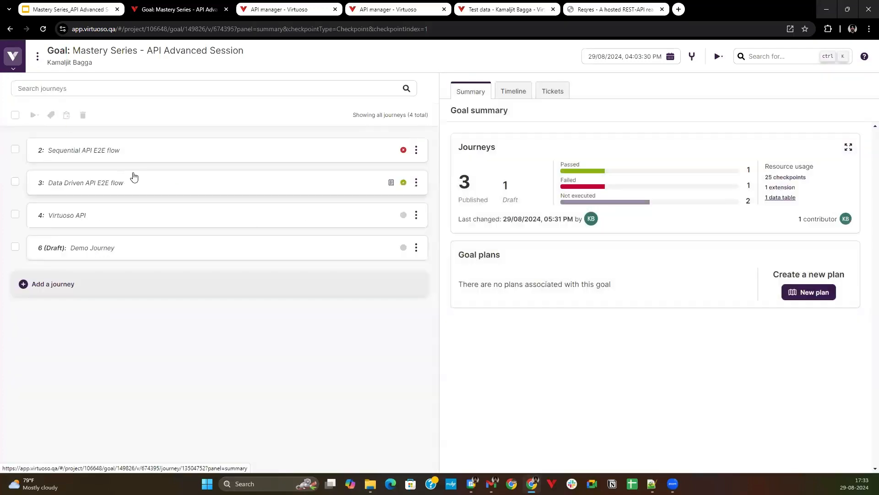
click(155, 157)
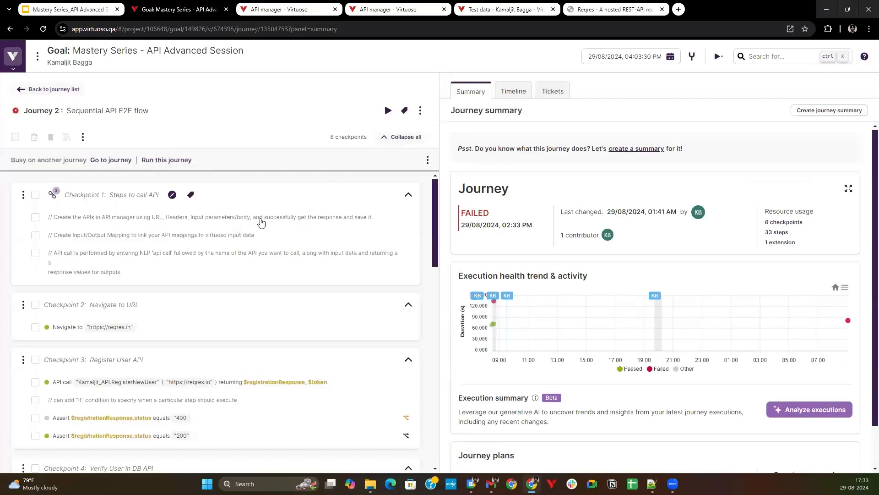
scroll(257, 256, down, 1)
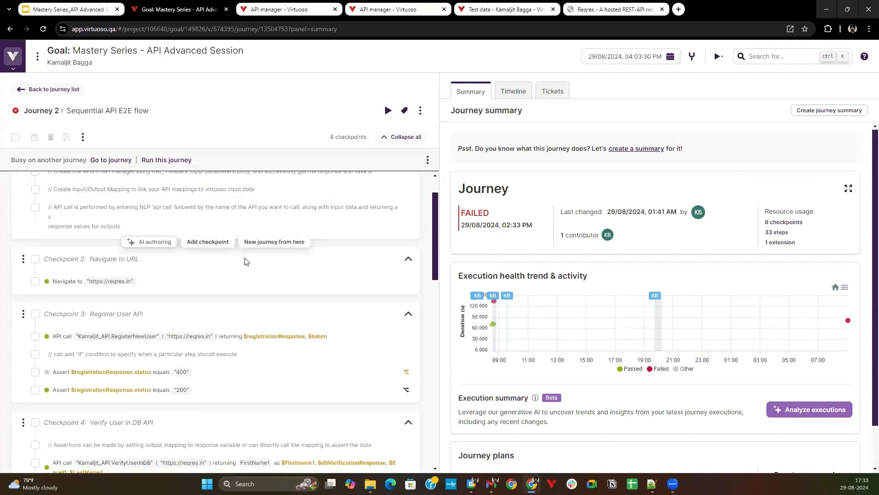
scroll(287, 285, down, 2)
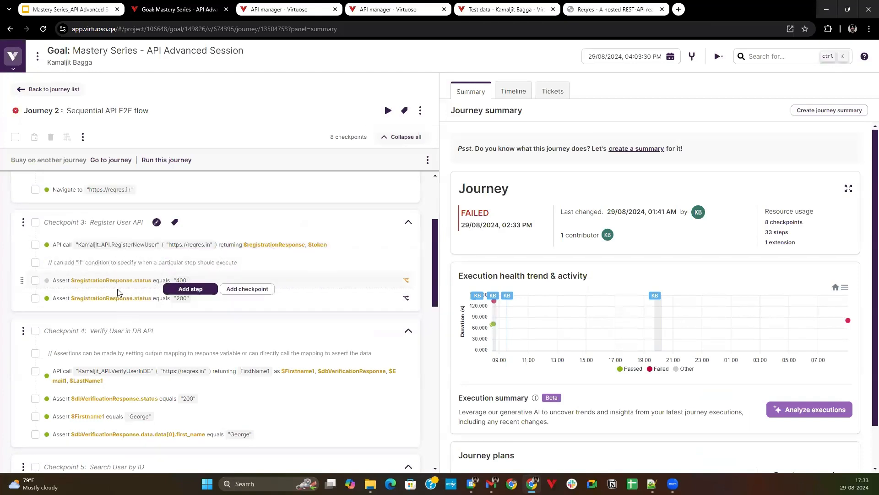
mouse_move(91, 284)
mouse_move(121, 285)
click(89, 282)
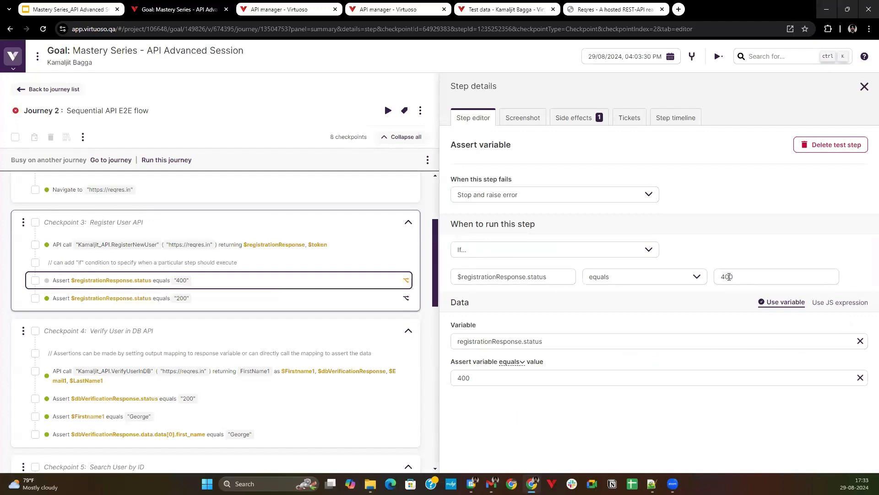
click(272, 299)
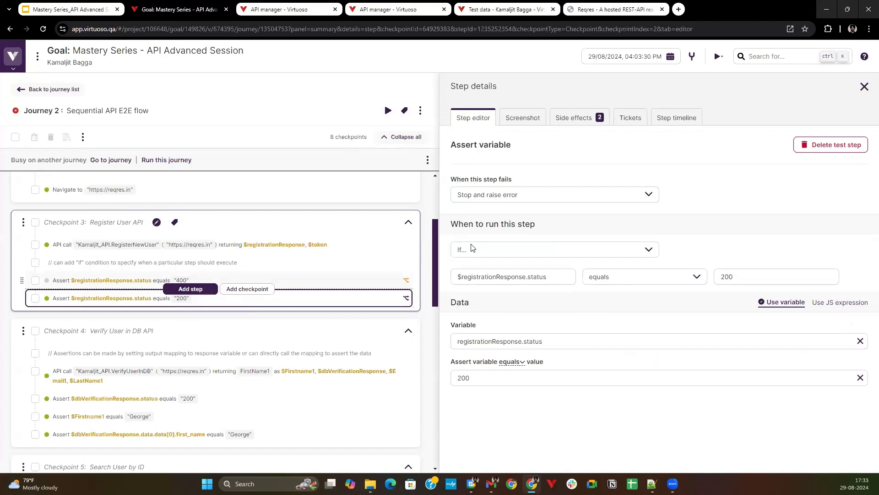
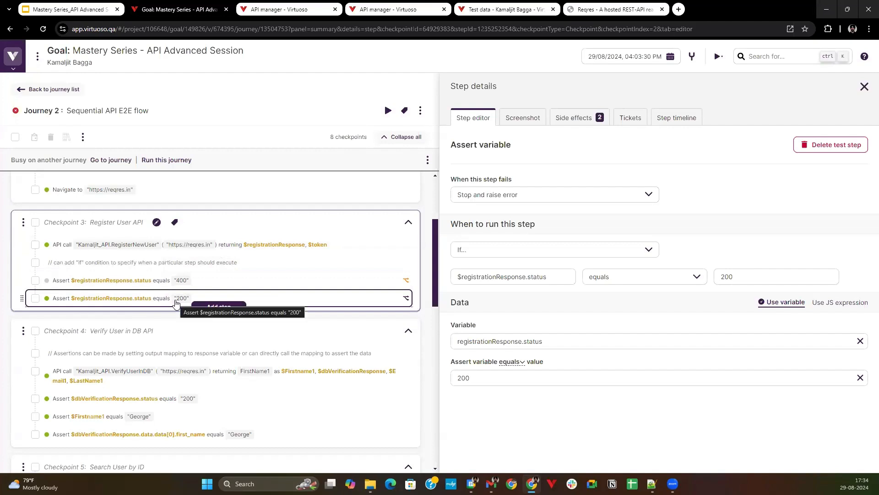
Open the VerifyUserInDB API call in the Verify User in DB API checkpoint and examine its endpoint and input mapping.
scroll(175, 303, down, 1)
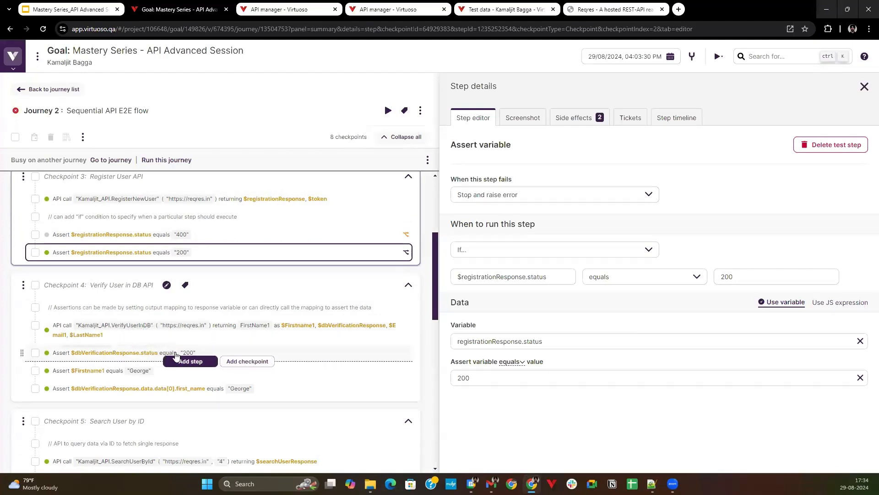
click(305, 334)
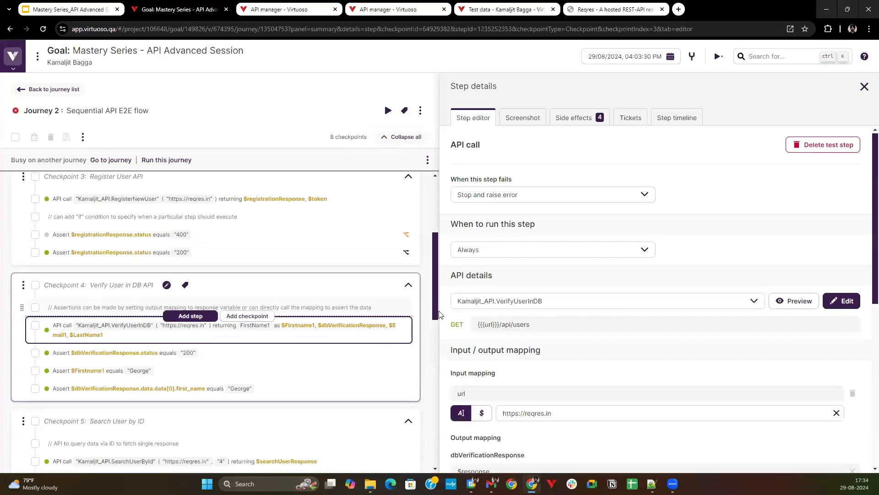
scroll(488, 288, down, 4)
scroll(489, 284, up, 3)
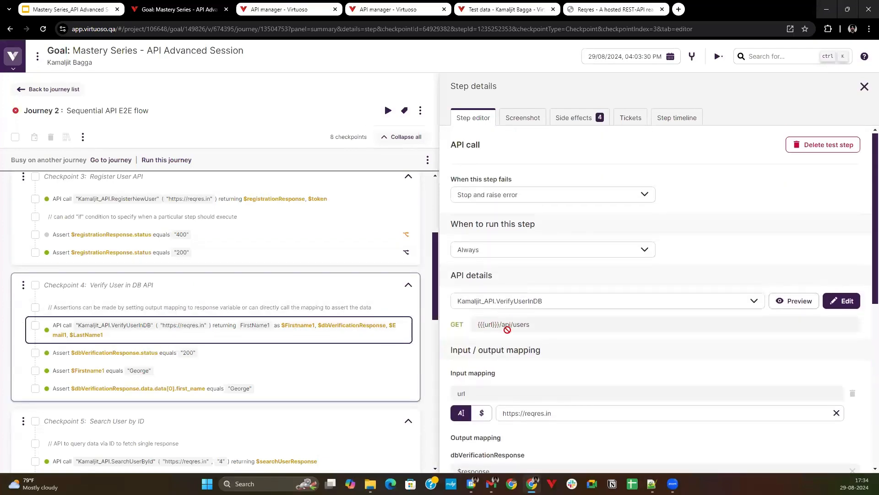
scroll(513, 348, down, 5)
scroll(516, 330, up, 4)
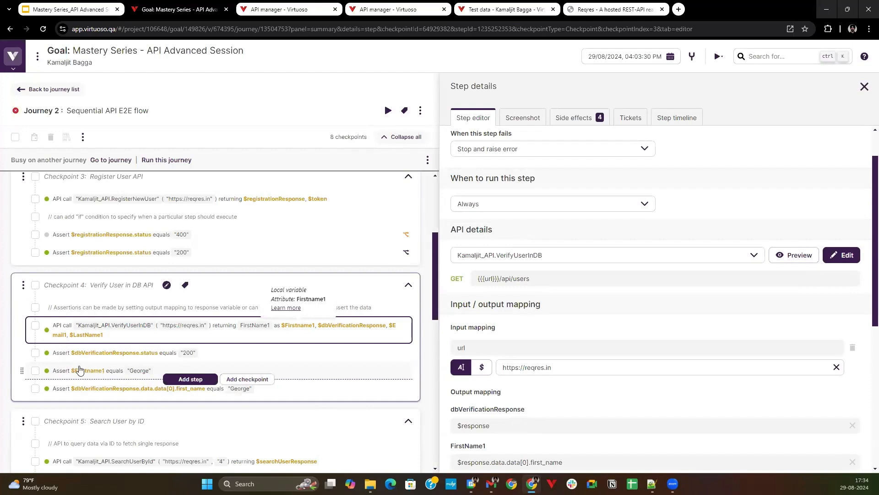
Compare the VerifyUserInDB call's output mappings with its result variables, highlighting the response path mapped to FirstName1.
scroll(573, 343, down, 5)
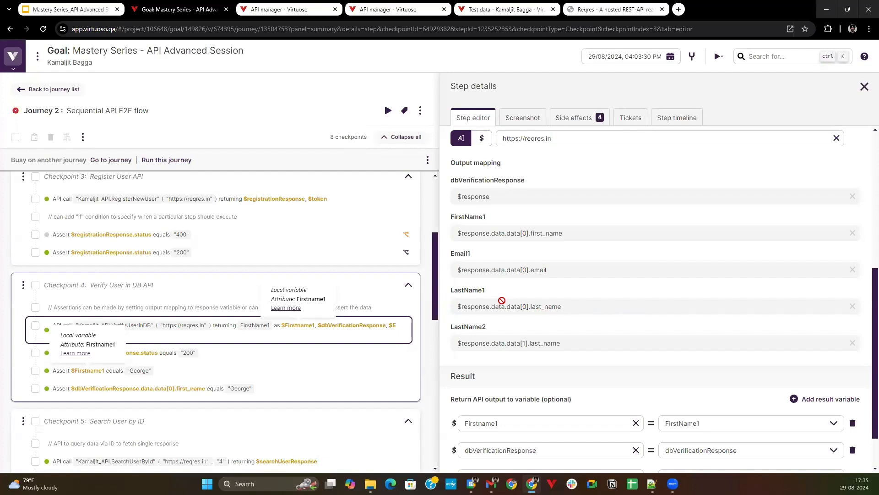
scroll(502, 302, down, 1)
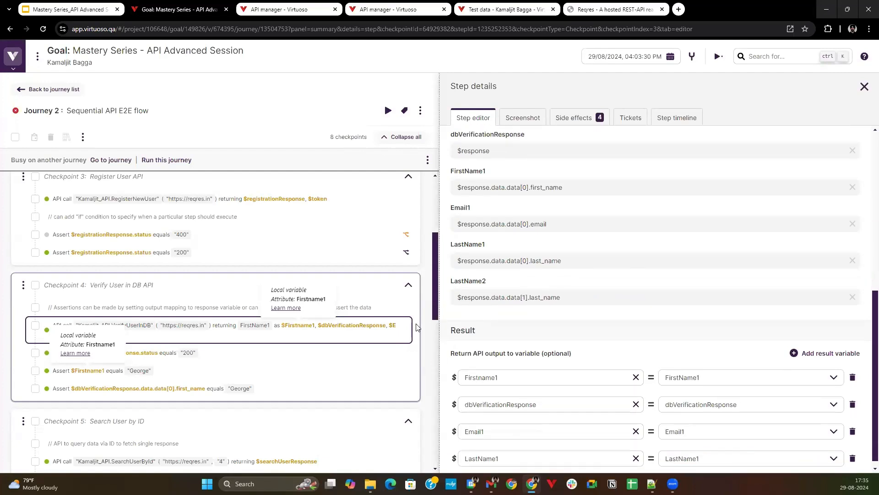
scroll(463, 288, up, 1)
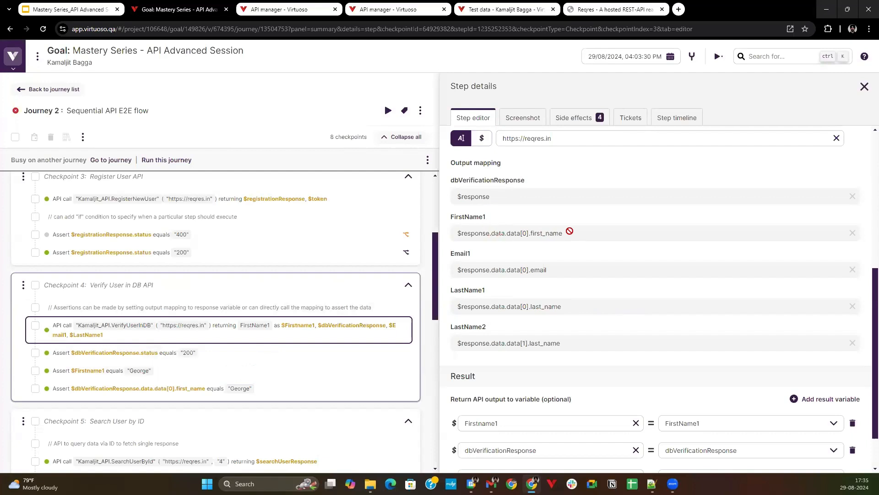
drag(569, 231, 450, 232)
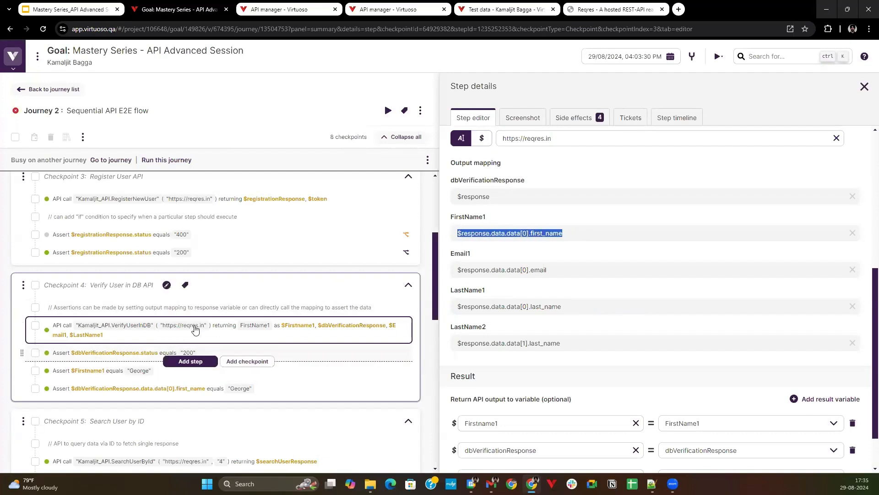
mouse_move(290, 326)
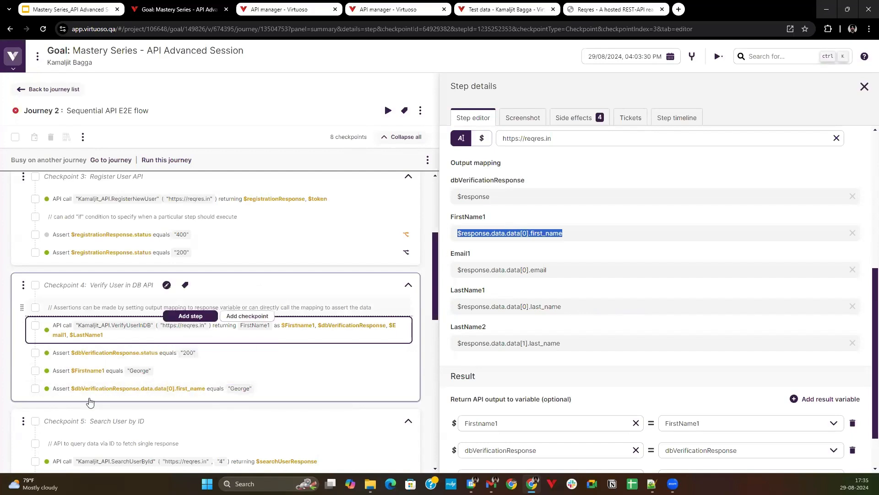
Examine the SearchUserById call's input and output mapping in the Search User by ID checkpoint, and the side effects of its first_name assertion.
scroll(255, 387, down, 1)
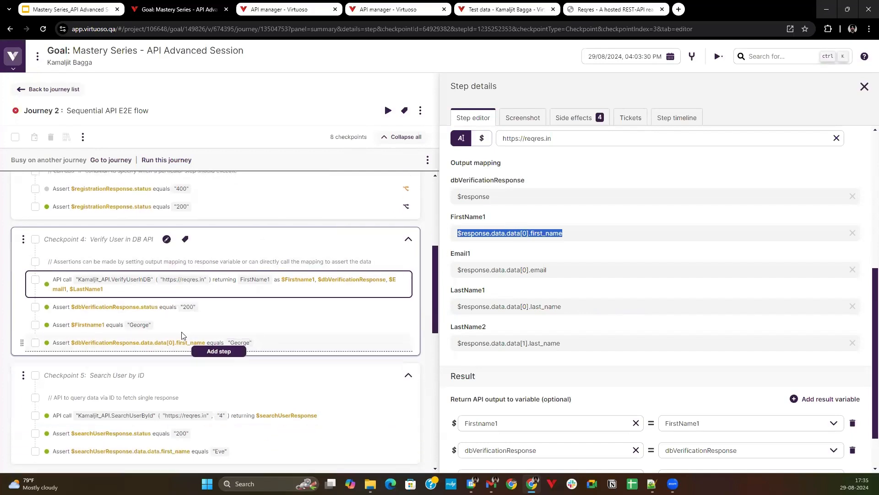
scroll(151, 326, down, 2)
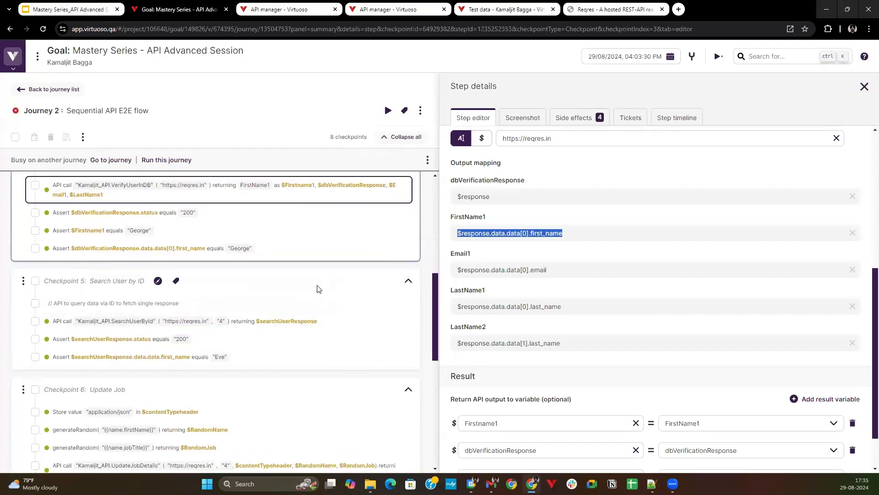
scroll(108, 226, down, 1)
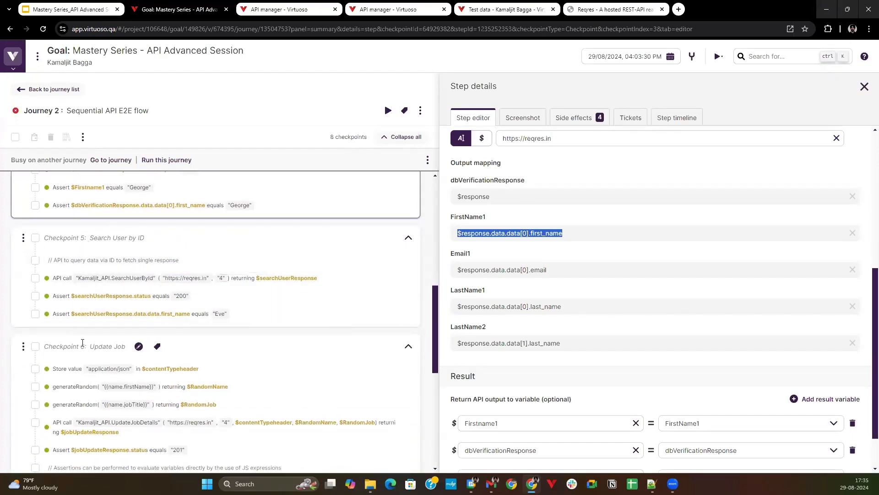
click(863, 87)
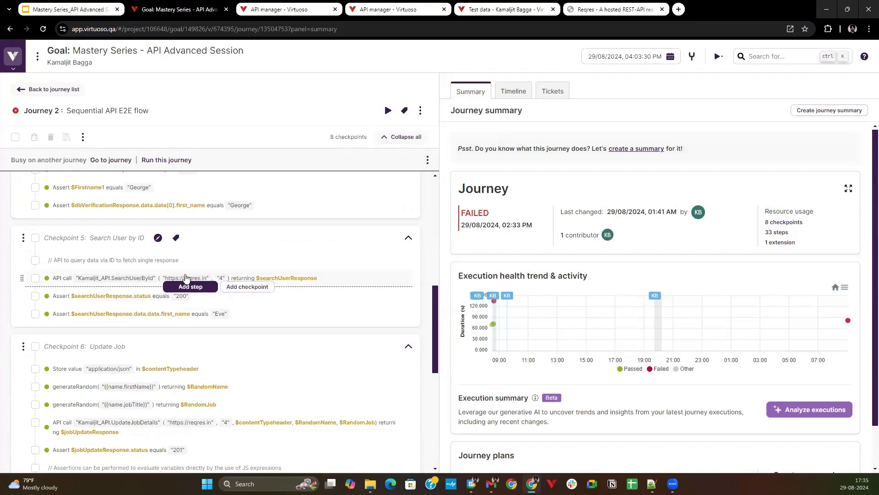
click(231, 278)
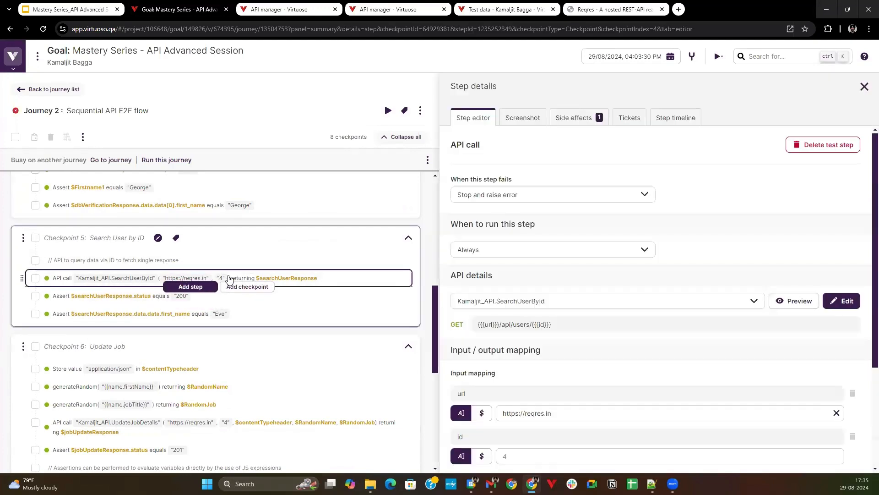
scroll(517, 358, down, 1)
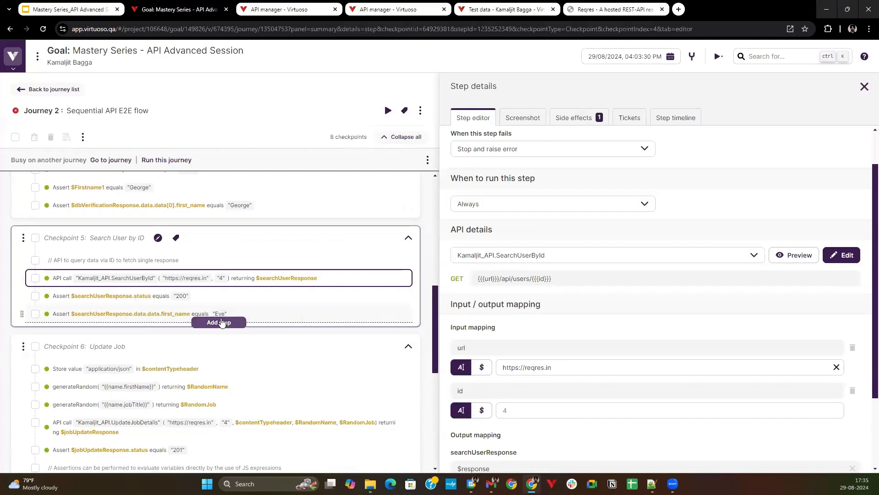
scroll(249, 305, down, 2)
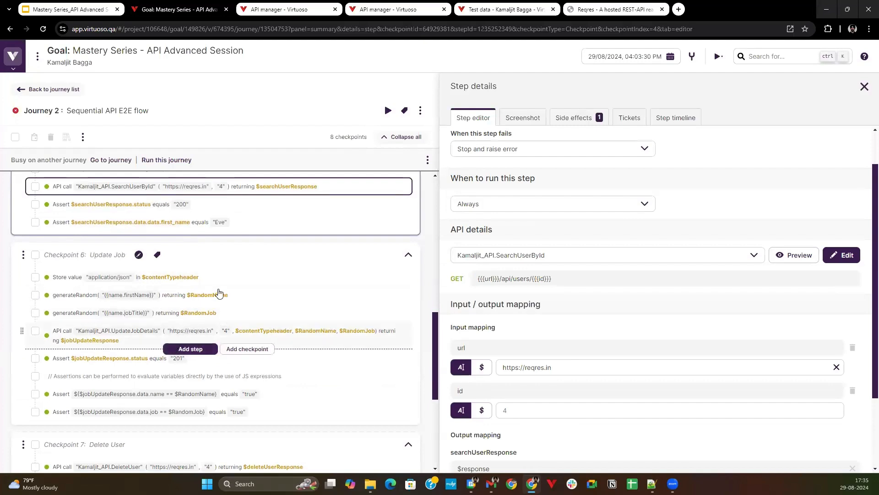
scroll(218, 293, up, 1)
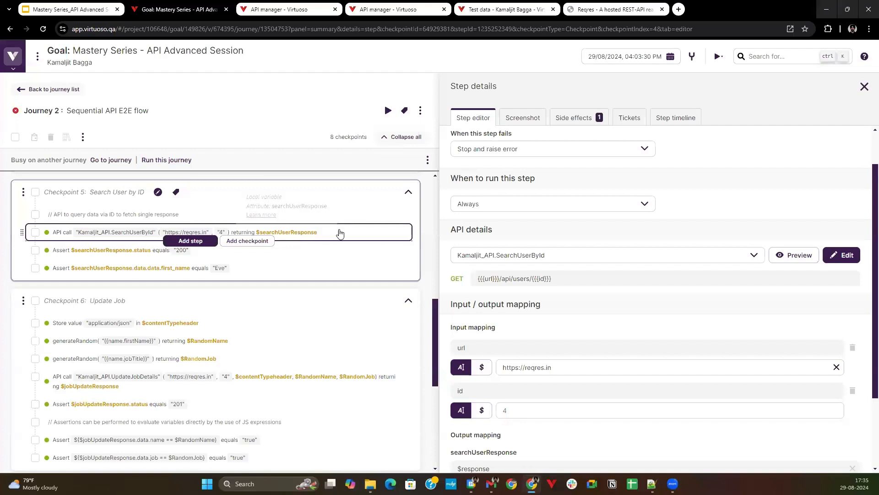
scroll(477, 332, down, 2)
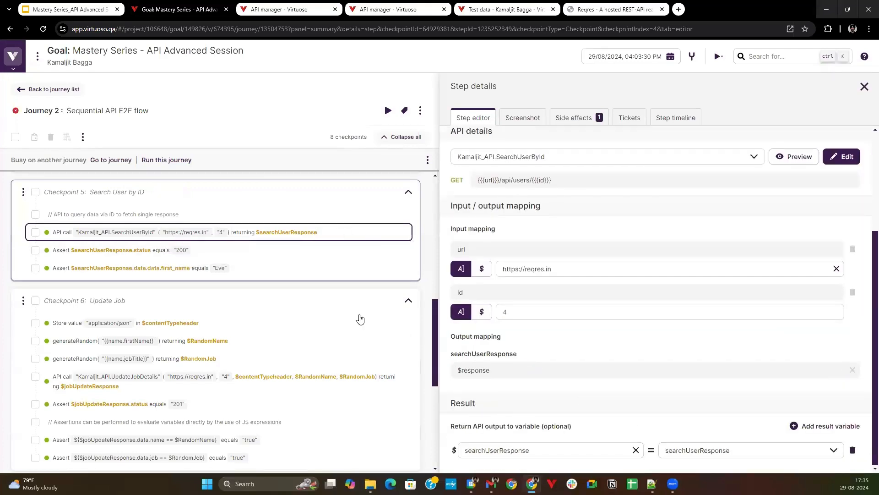
click(271, 268)
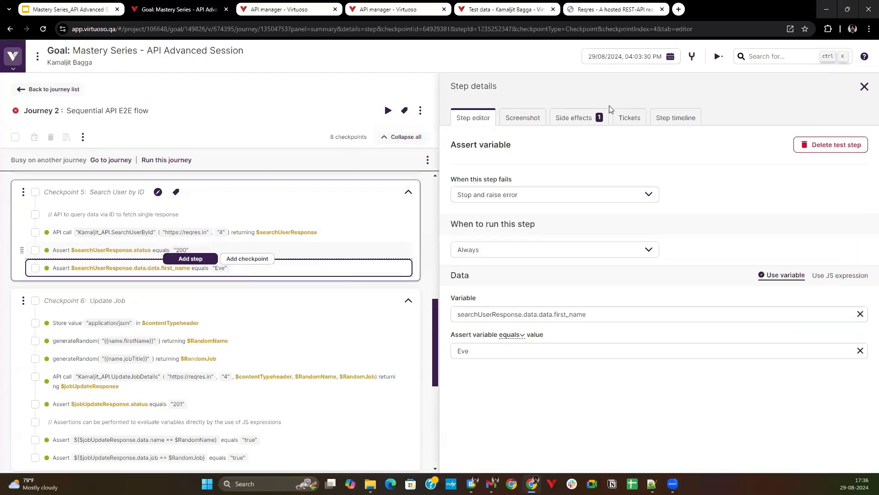
click(581, 115)
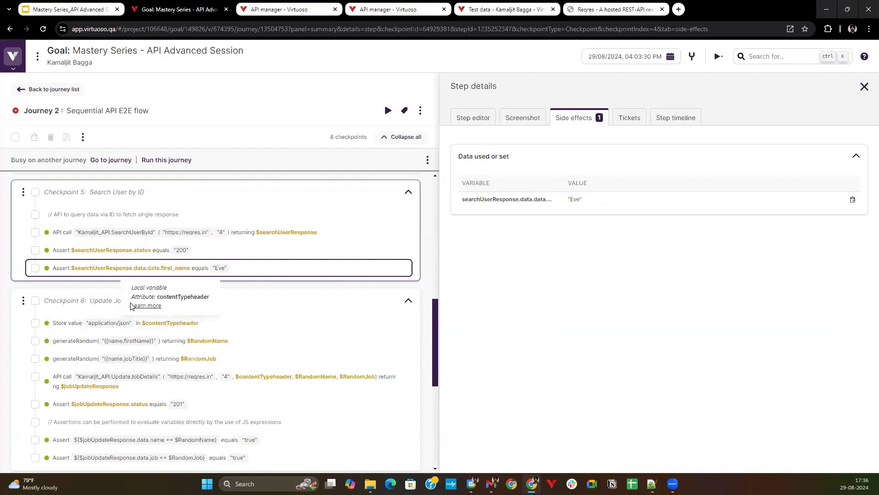
Examine the side effects of the generateRandom steps that return RandomName and RandomJob in the Update Job checkpoint.
scroll(151, 353, down, 1)
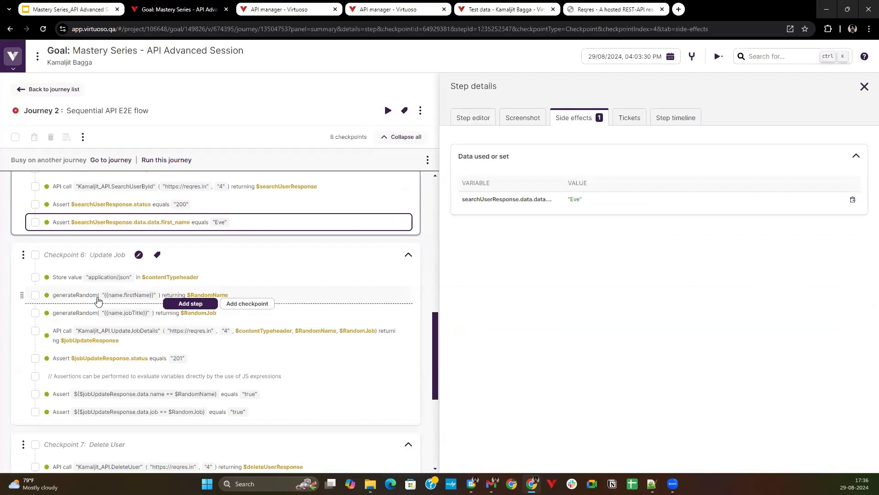
click(215, 296)
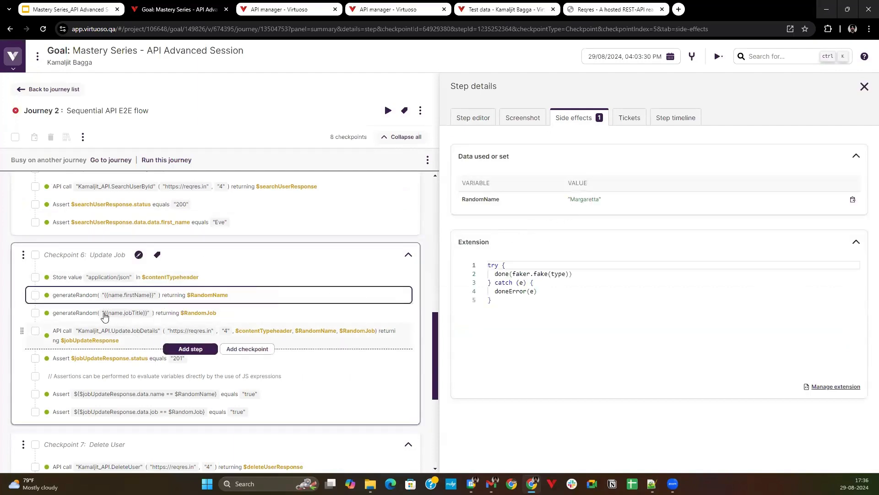
click(137, 315)
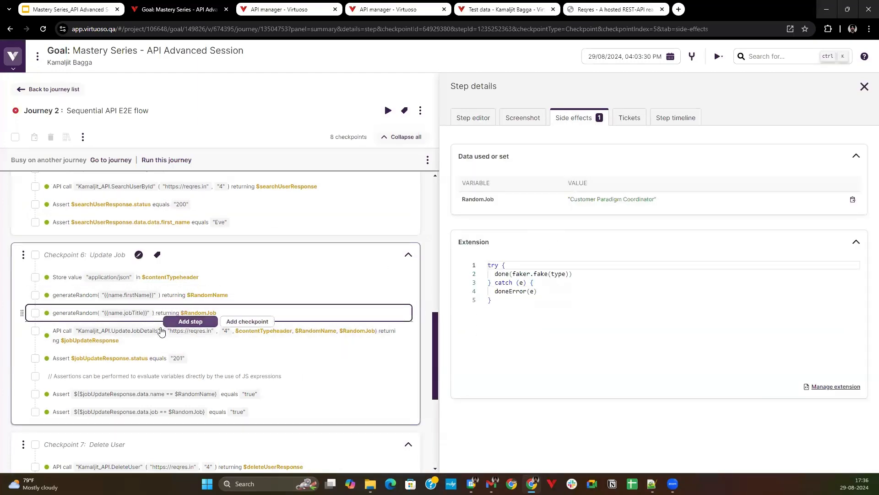
Review the UpdateJobDetails call's side-effect variables, request and response, and the side effects of the jobUpdateResponse.status assertion.
click(145, 342)
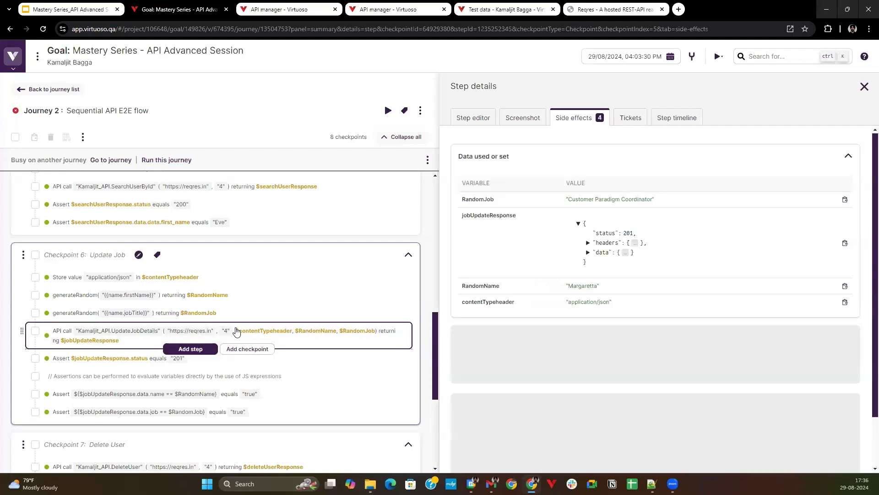
scroll(584, 250, down, 1)
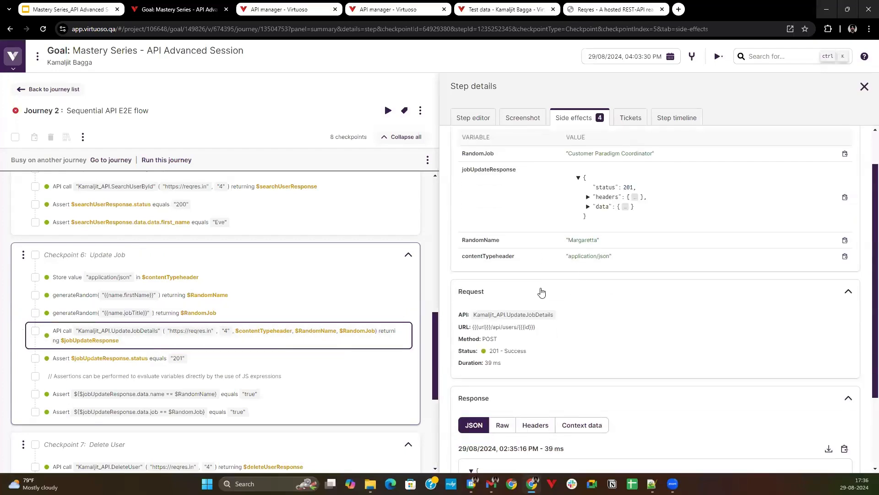
scroll(542, 292, down, 1)
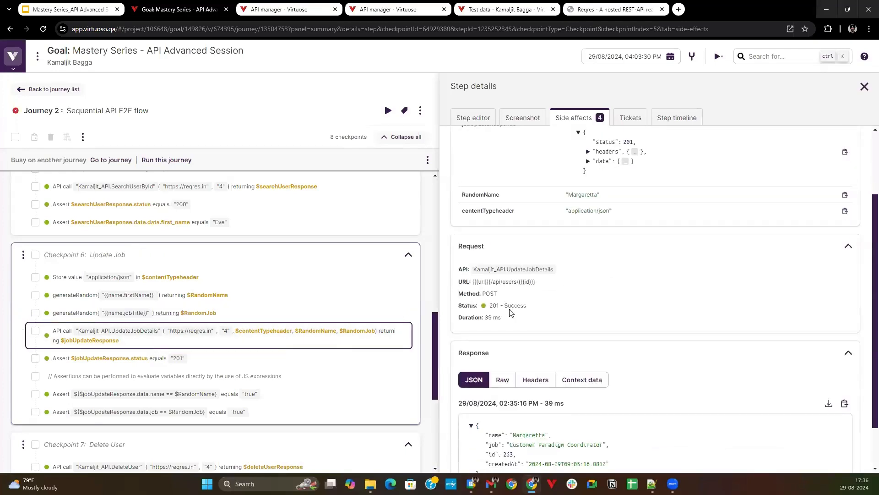
click(112, 364)
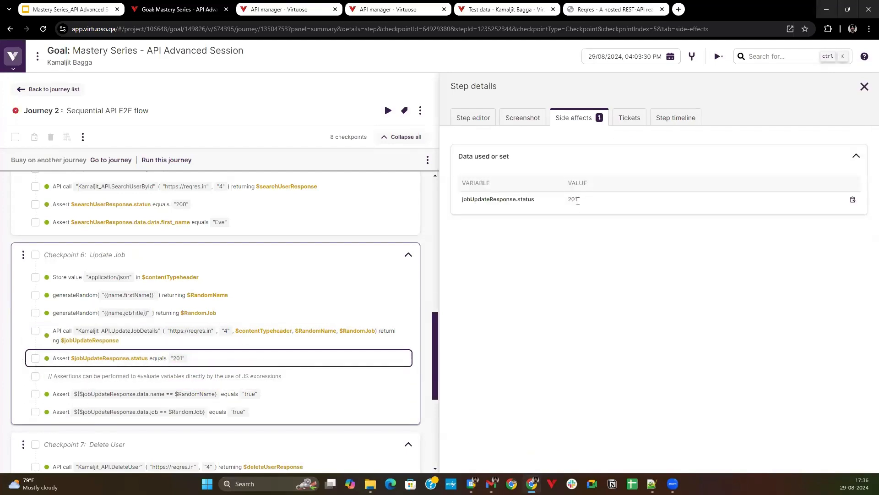
scroll(375, 334, down, 2)
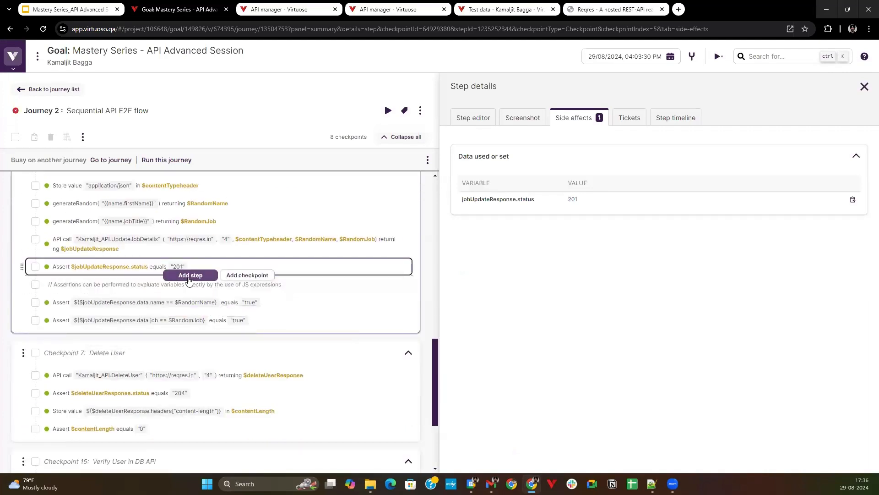
Inspect the evaluation and JS expression of the assertion comparing jobUpdateResponse.data.name with RandomName, and compare its variable and JS expression modes.
scroll(189, 280, up, 1)
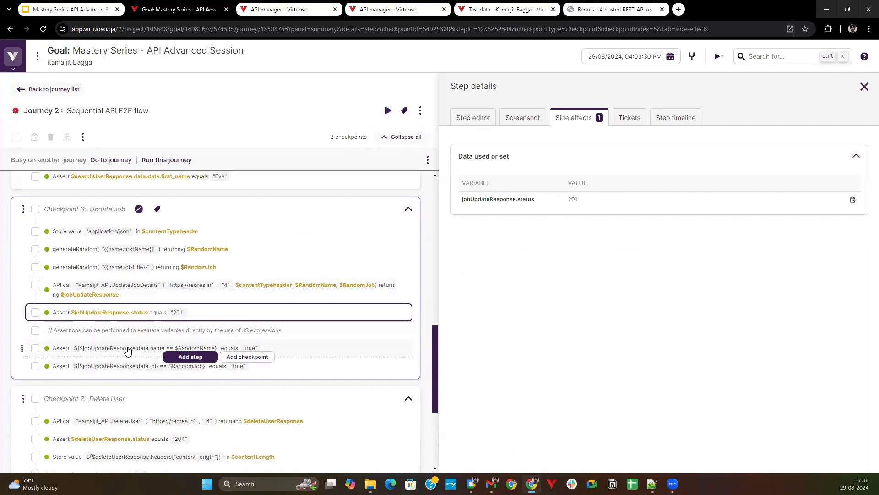
scroll(117, 349, down, 1)
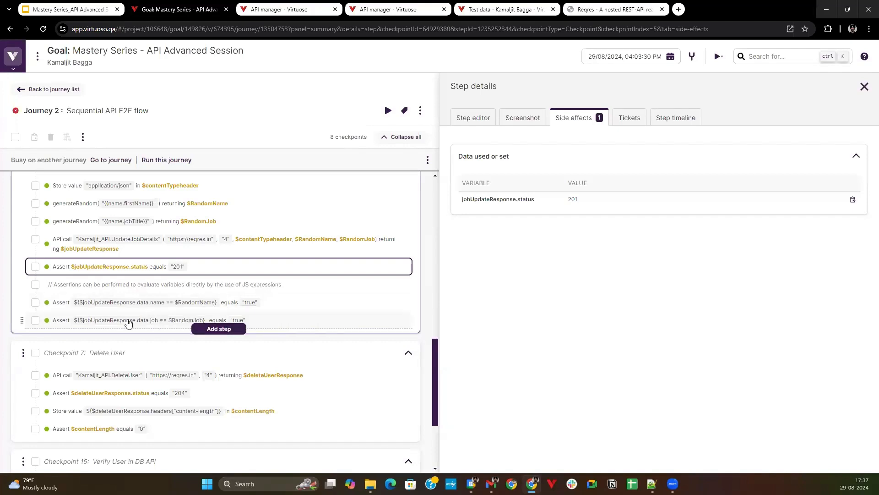
click(135, 304)
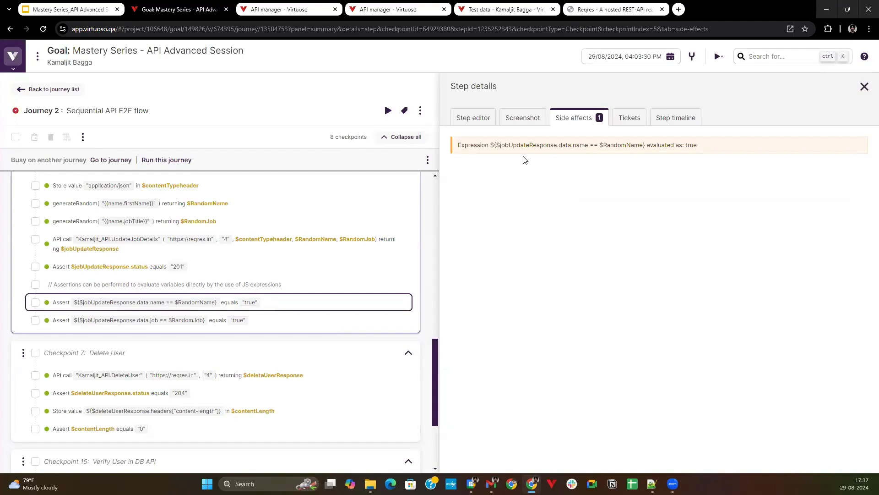
click(468, 118)
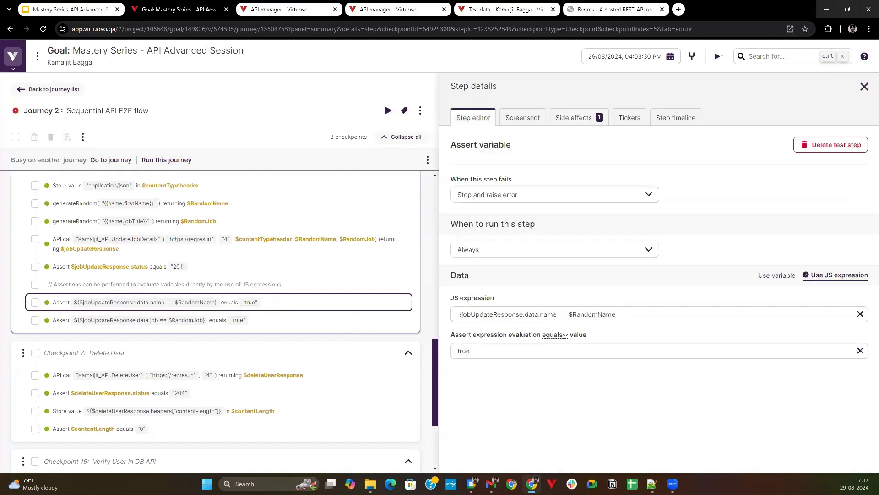
drag(460, 315, 565, 315)
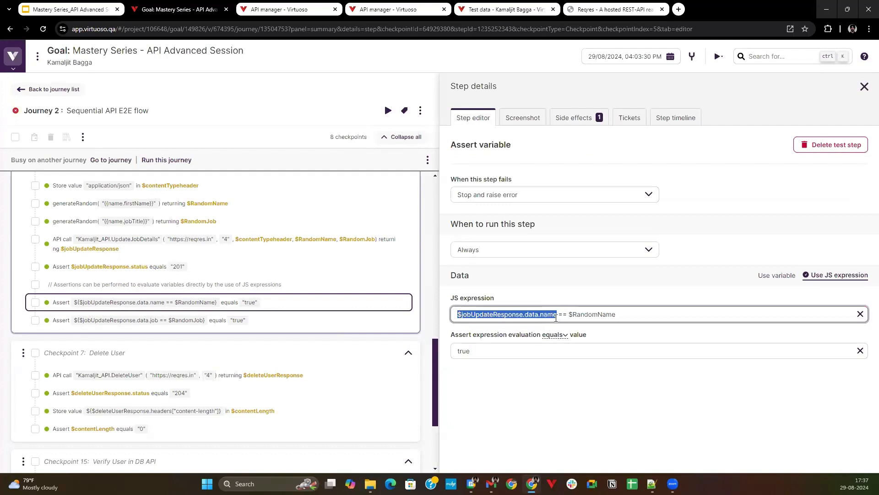
click(783, 278)
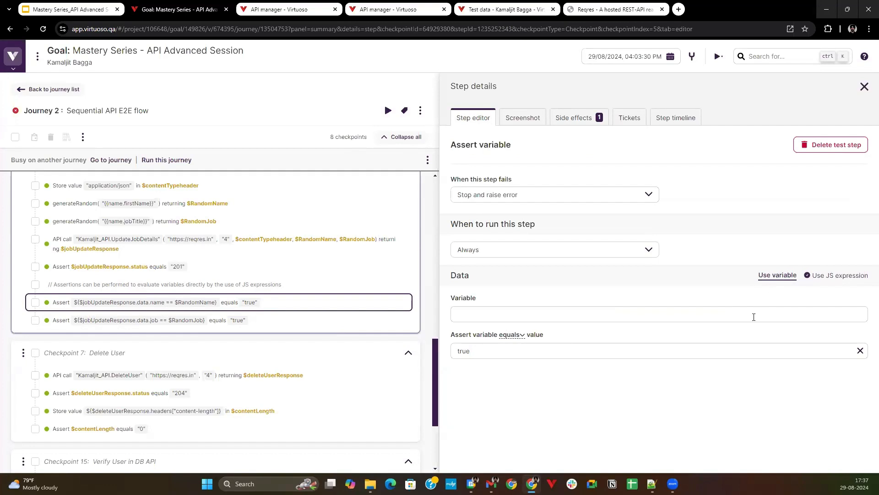
click(820, 278)
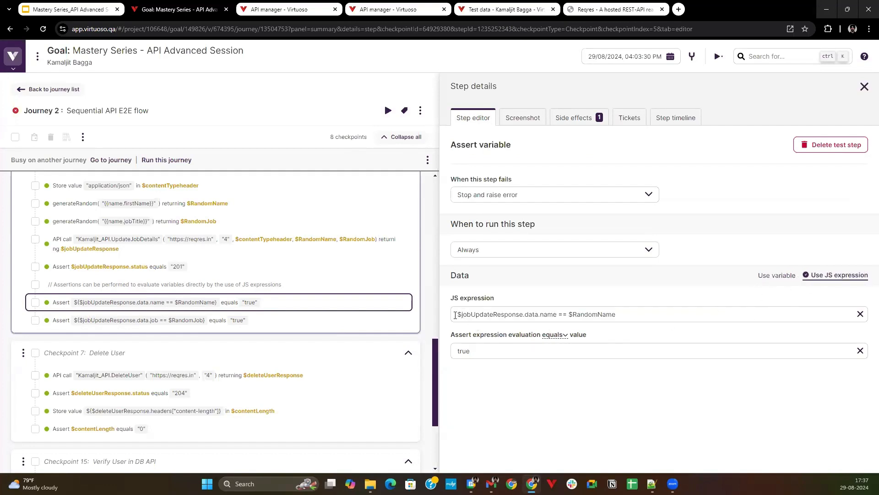
Examine the name assertion's JS expression and evaluation, and the side effects of the assertion comparing jobUpdateResponse.data.job with RandomJob.
drag(455, 315, 557, 316)
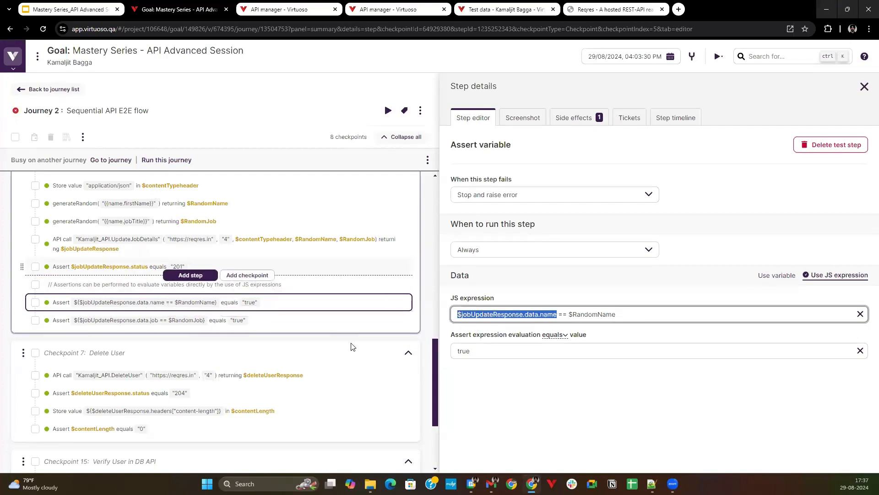
drag(626, 313, 580, 314)
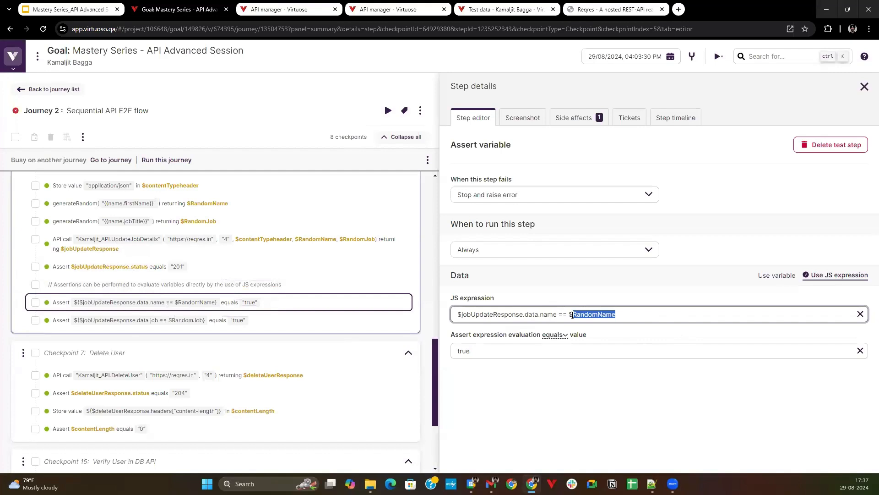
scroll(224, 247, up, 1)
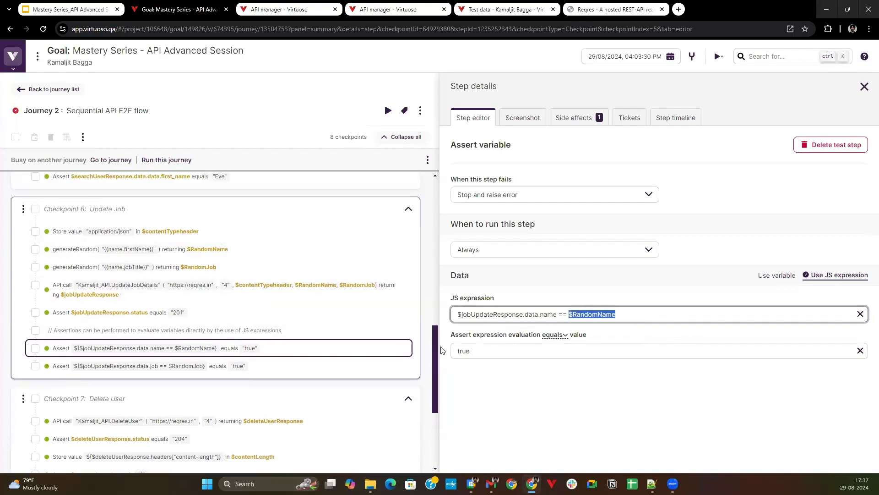
click(574, 119)
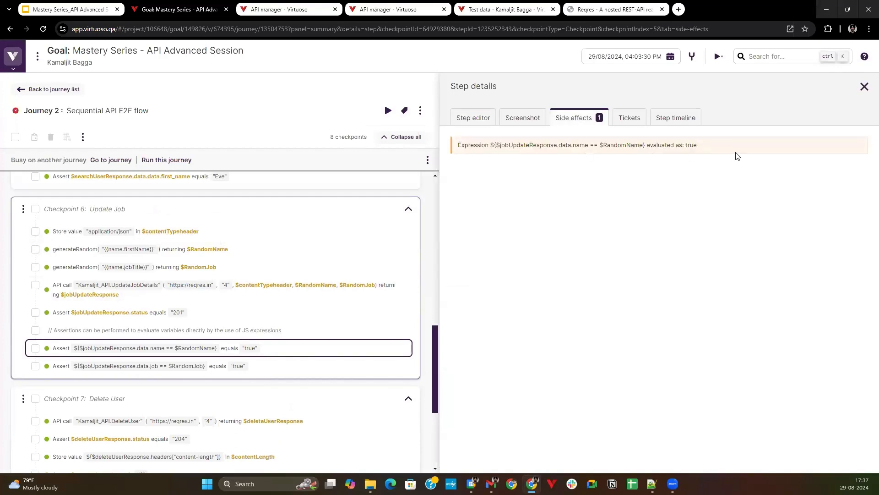
click(140, 365)
Inspect the side effects of storing the content-length header in contentLength and of its assertion in the Delete User checkpoint.
scroll(251, 320, down, 1)
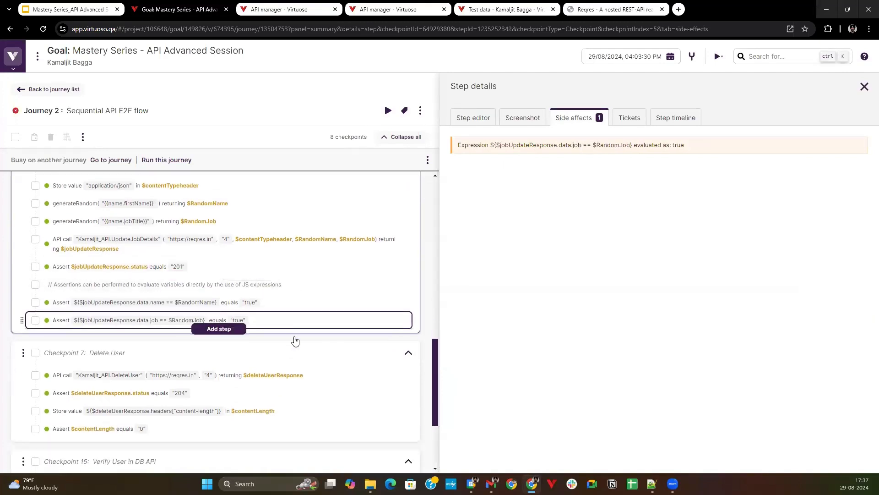
scroll(287, 368, down, 1)
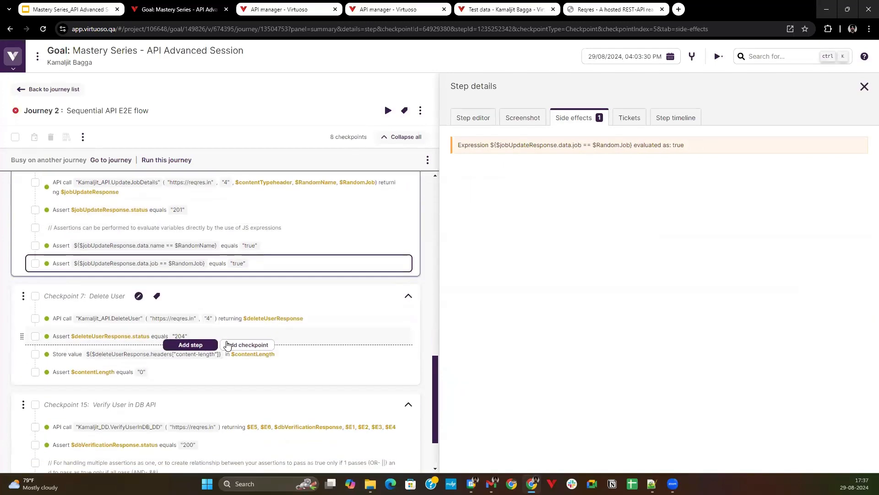
scroll(228, 345, down, 1)
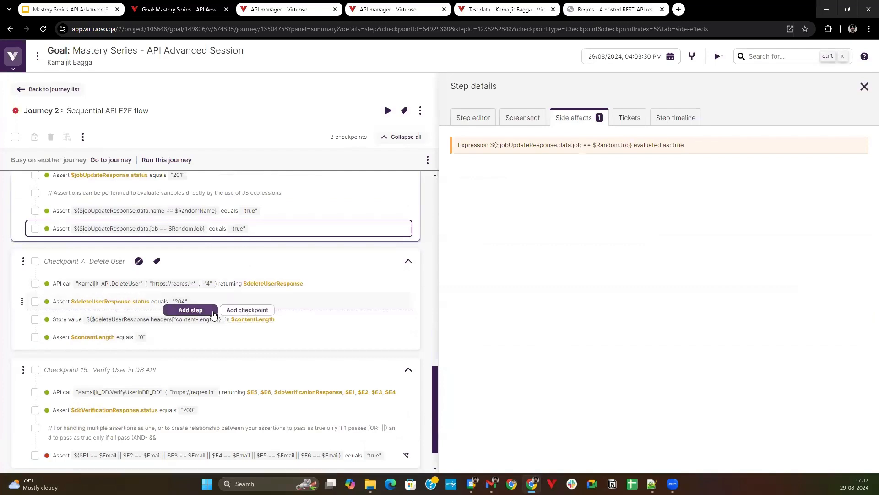
click(77, 322)
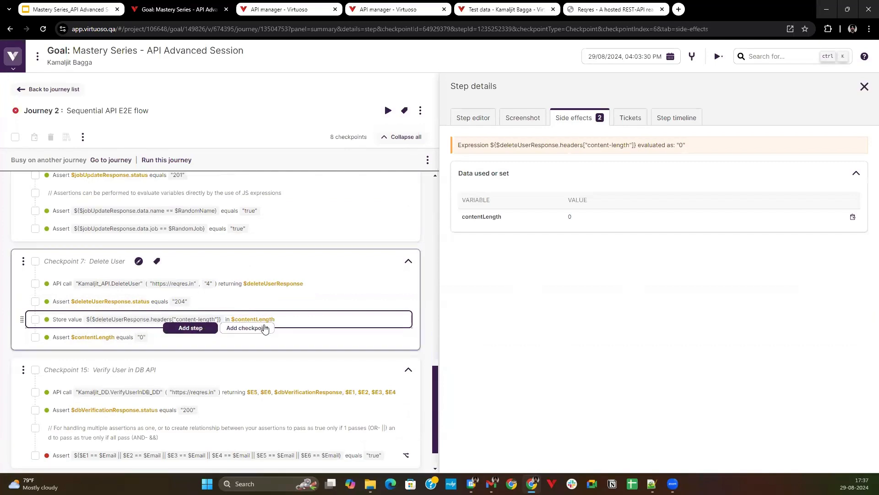
click(111, 339)
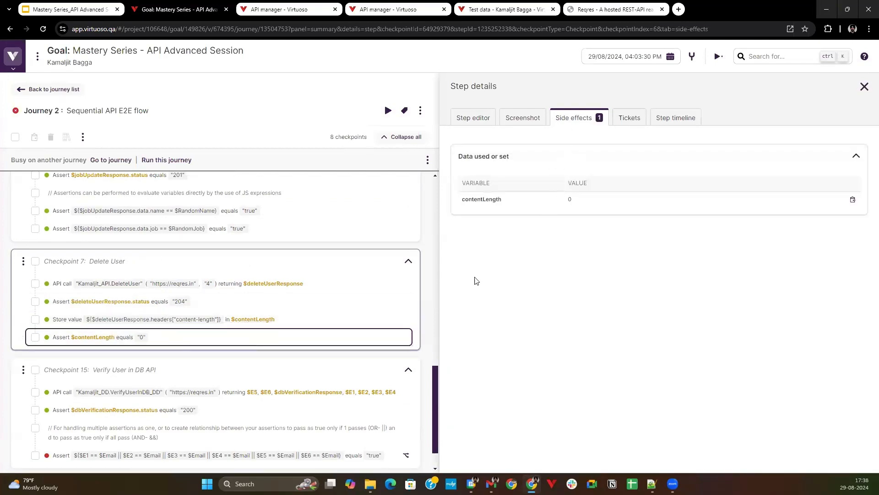
Review the VerifyUserInDB_DD call's input and output mapping and its side effects in the Verify User in DB API checkpoint.
scroll(14, 282, down, 1)
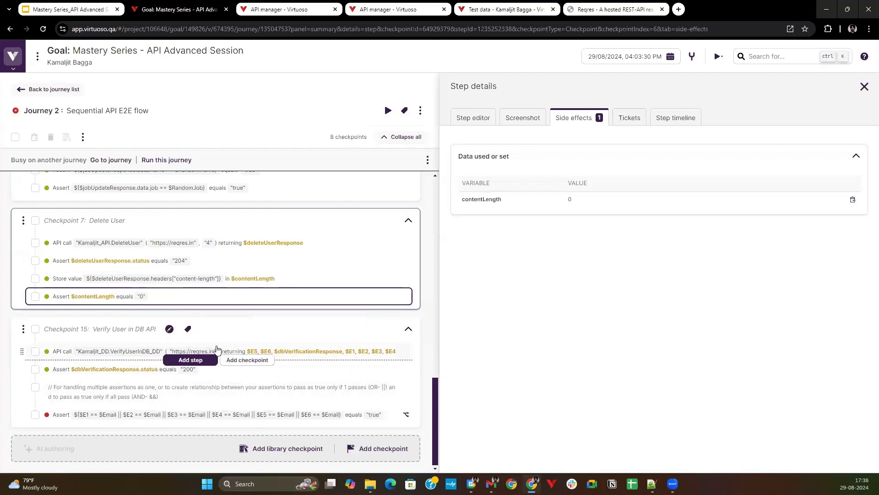
click(245, 351)
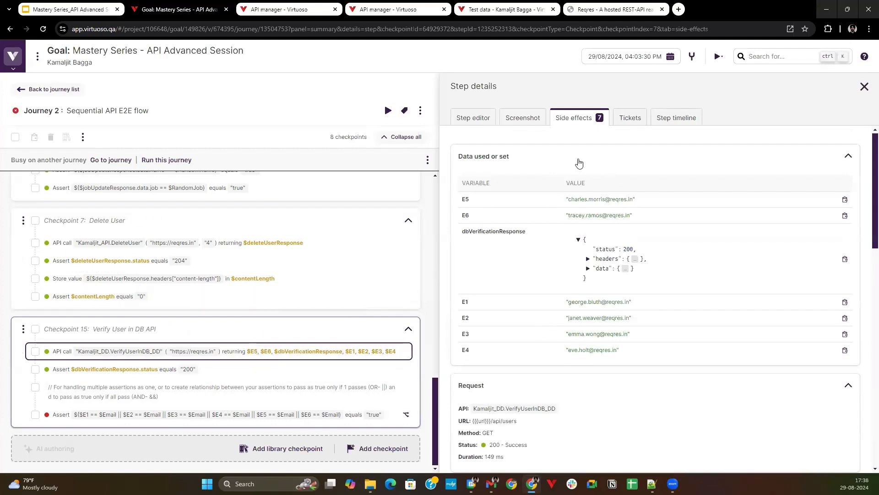
click(473, 120)
scroll(530, 334, down, 4)
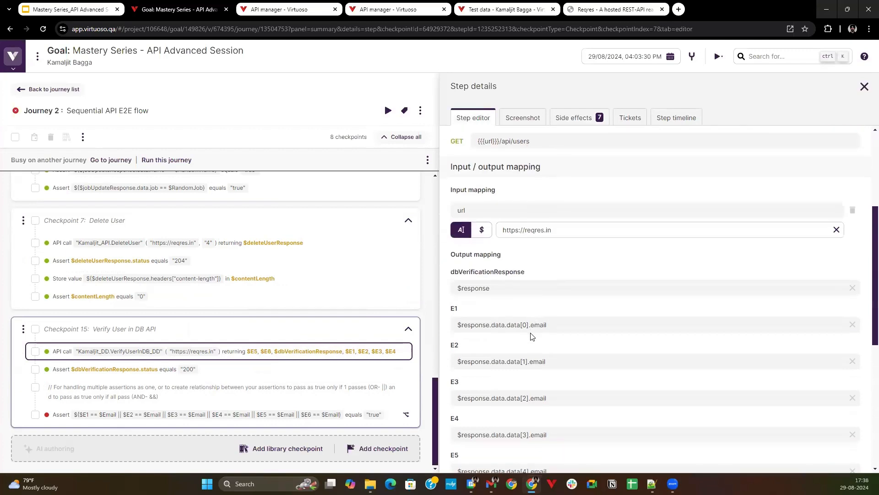
scroll(532, 337, down, 2)
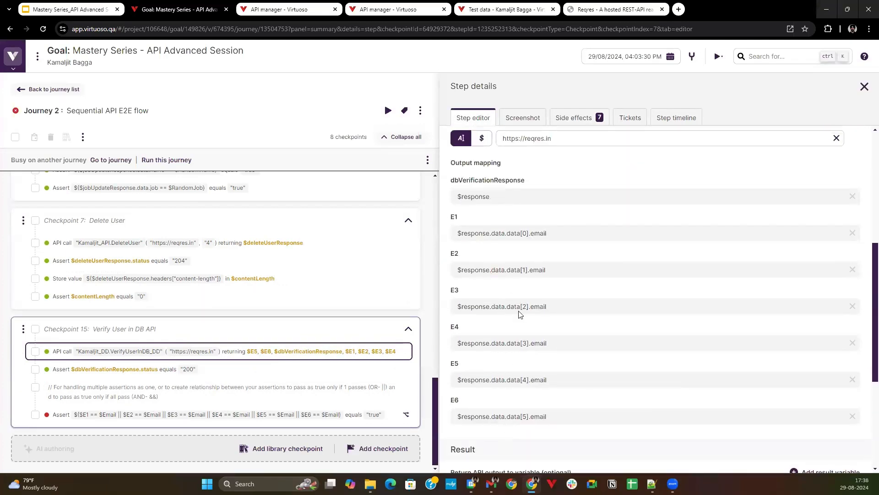
click(578, 118)
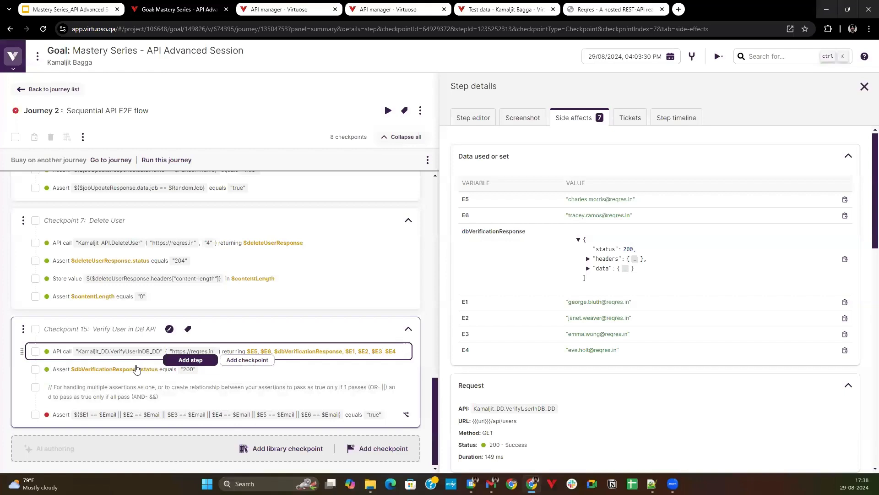
Examine the side effects of the assertion that compares E1 through E6 with Email using OR conditions.
scroll(138, 373, up, 6)
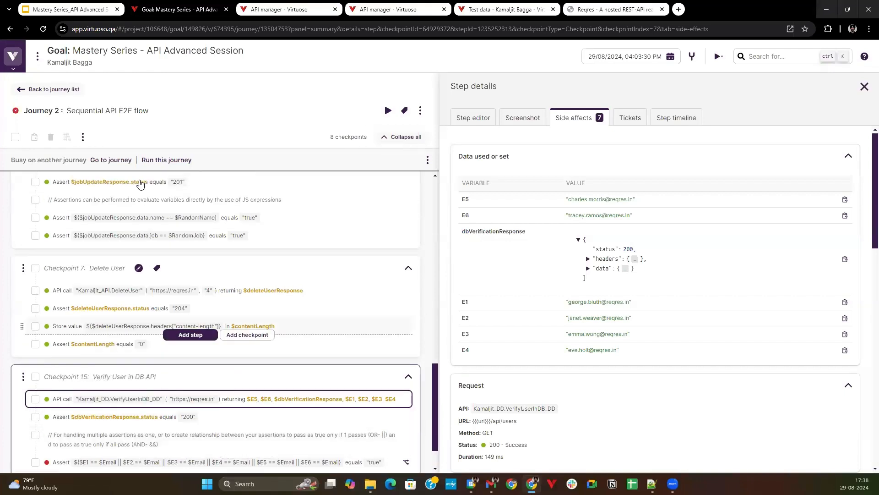
scroll(169, 208, down, 6)
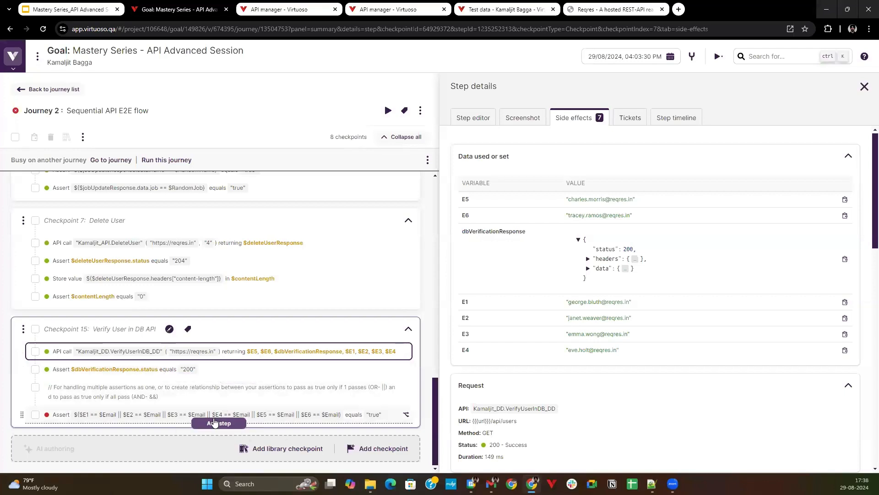
click(112, 419)
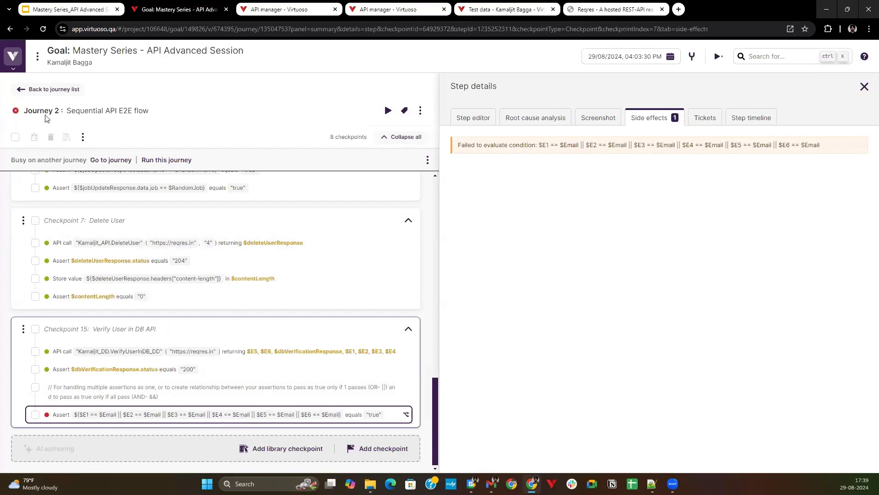
Leave the journey, view the API Data table in the project's test data, and check which journeys it is assigned to.
click(25, 90)
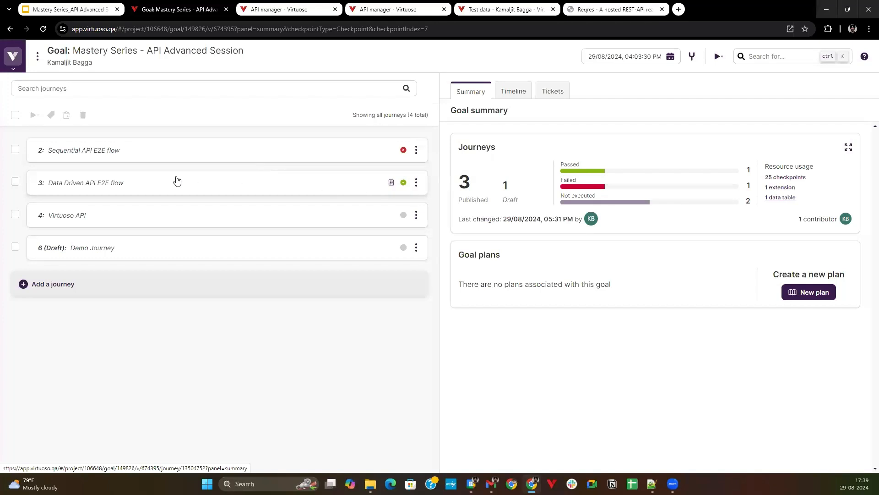
mouse_move(12, 107)
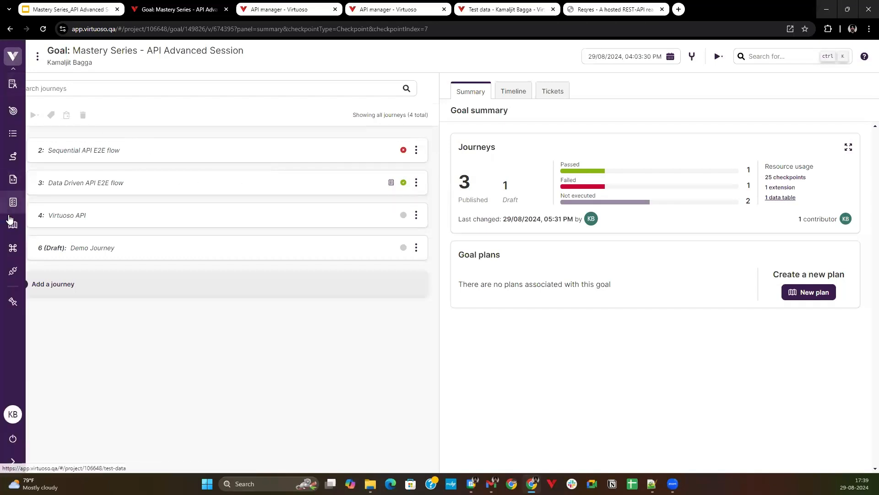
click(17, 202)
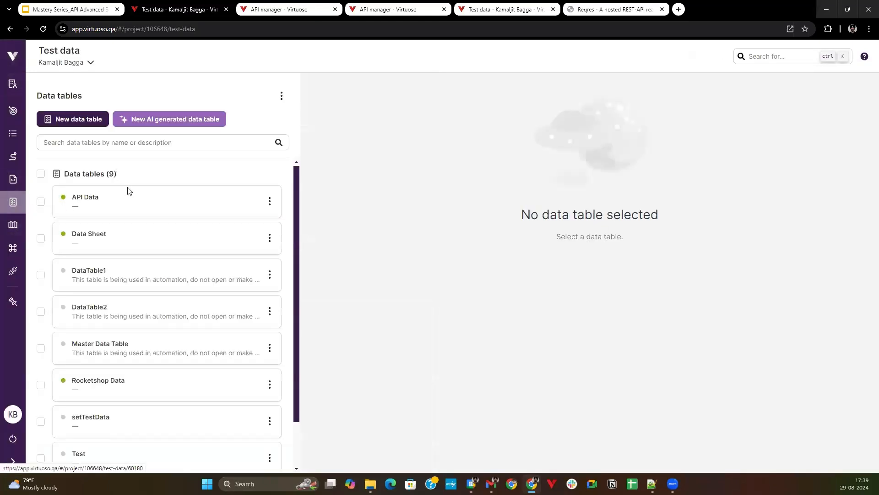
click(131, 204)
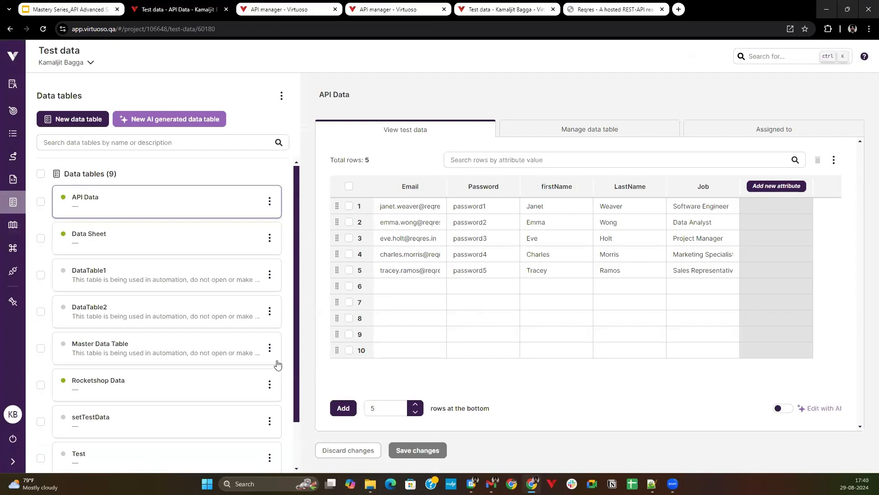
click(703, 127)
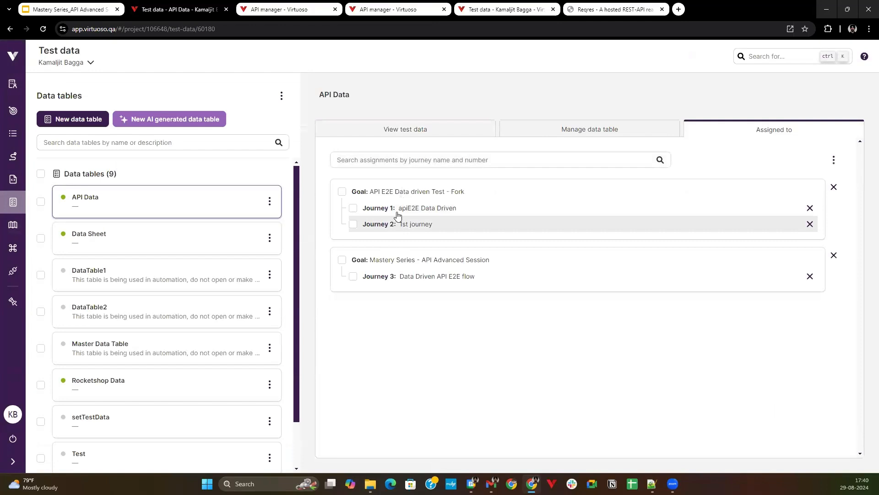
Run the Data Driven API E2E flow journey assigned to the API Data table, and view the project's job activity.
click(442, 277)
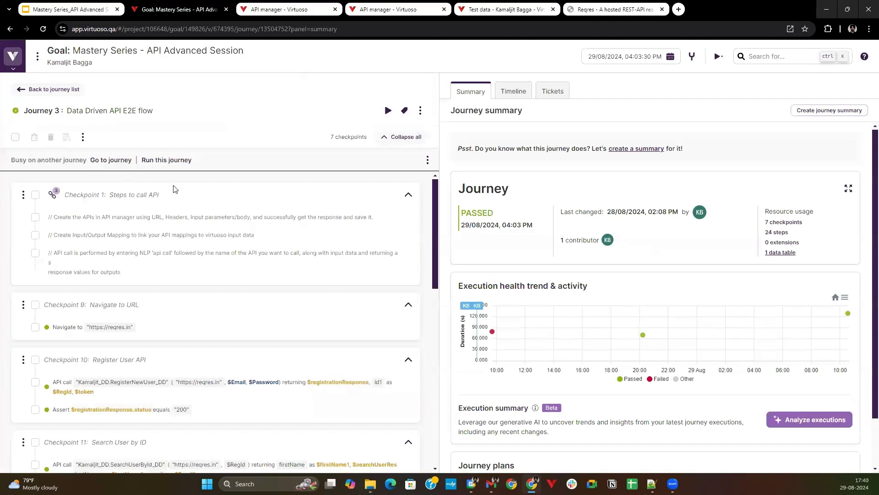
click(151, 162)
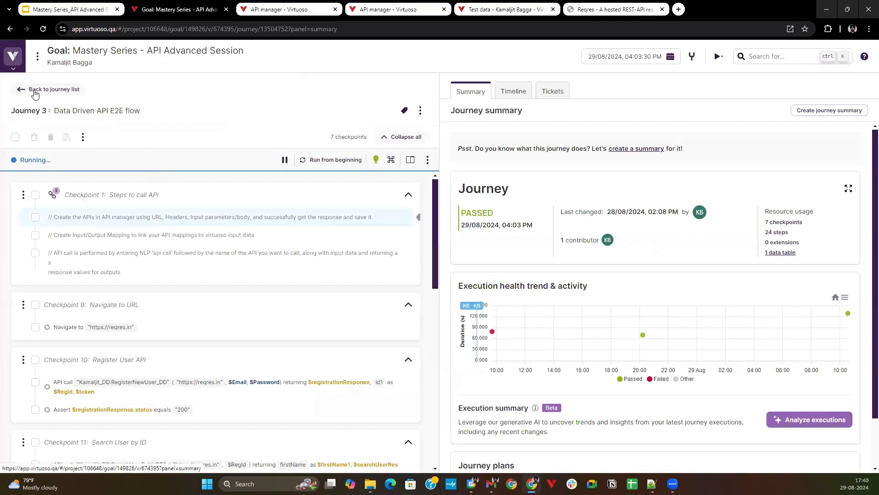
click(13, 69)
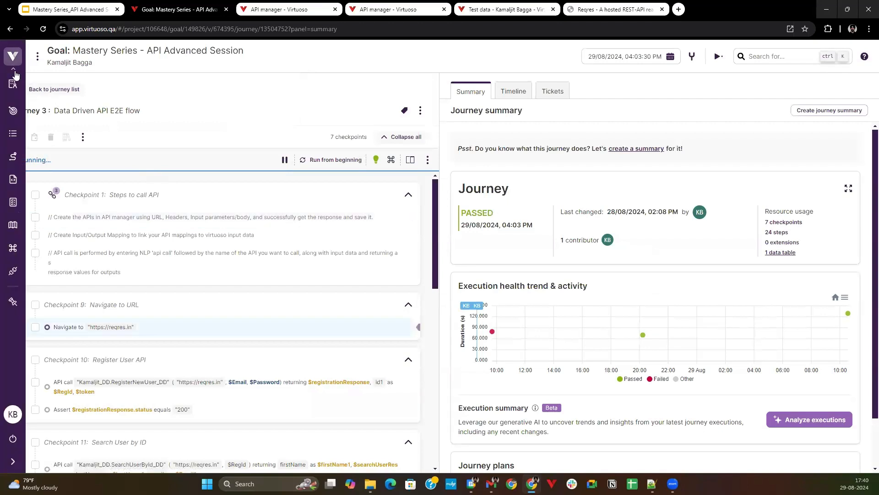
click(14, 134)
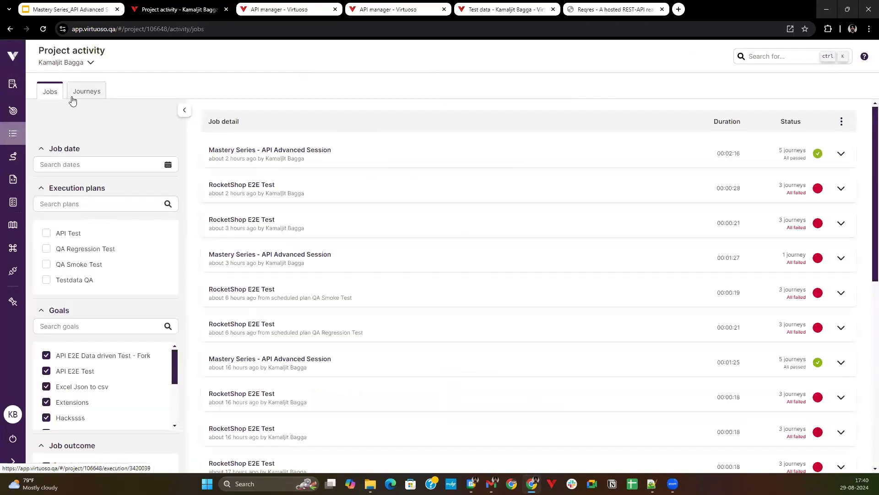
Open the Mastery Series - API Advanced Session goal from the project dashboard.
click(15, 118)
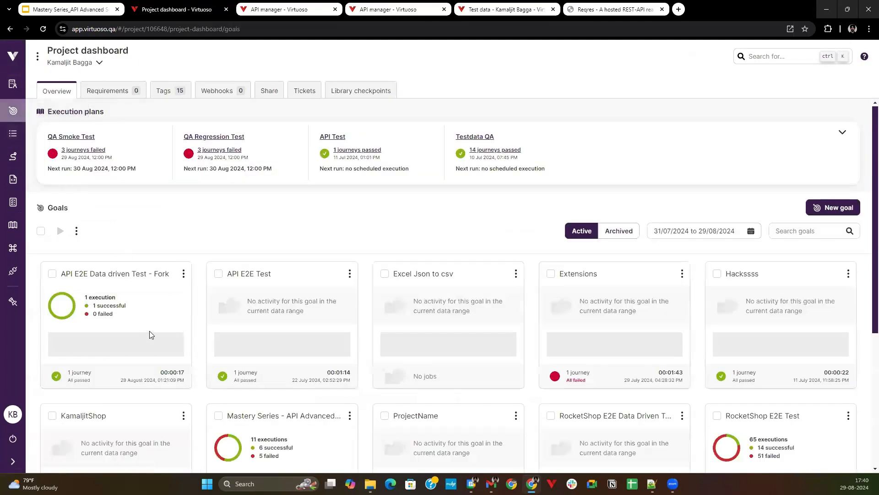
scroll(270, 274, down, 3)
click(270, 284)
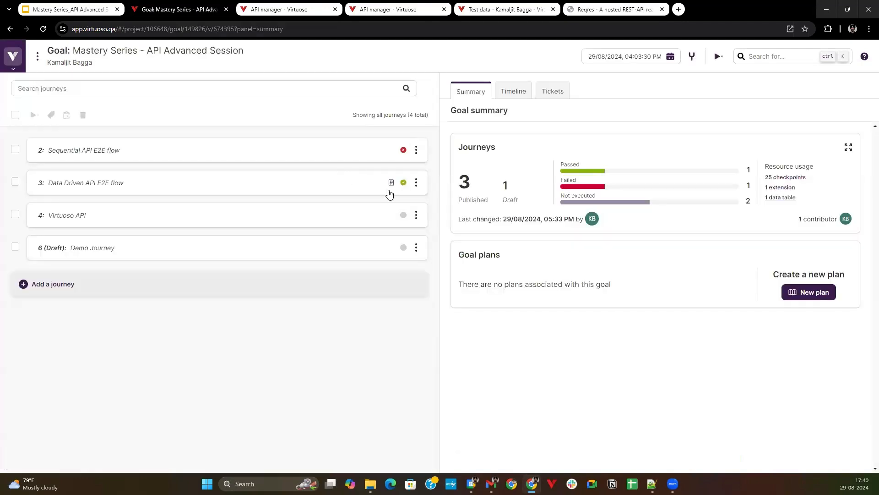
Execute the Data Driven API E2E flow journey through advanced execution, with test data enabled and all five rows selected.
click(417, 182)
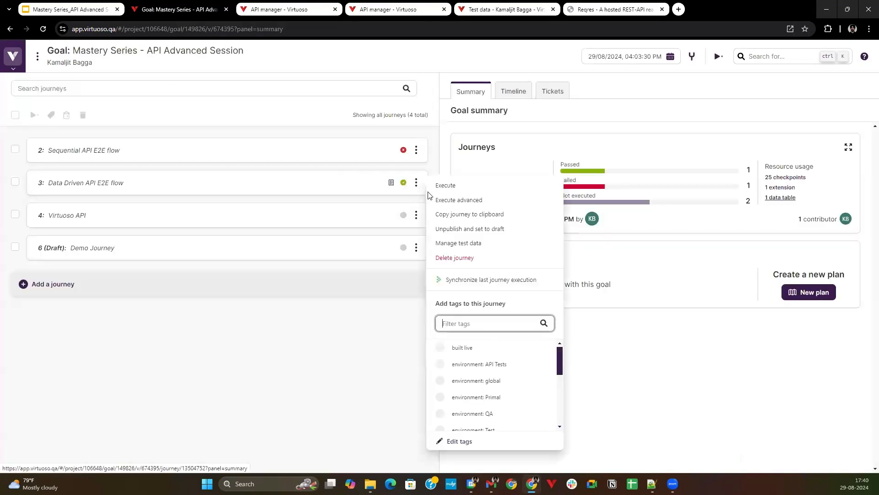
click(460, 202)
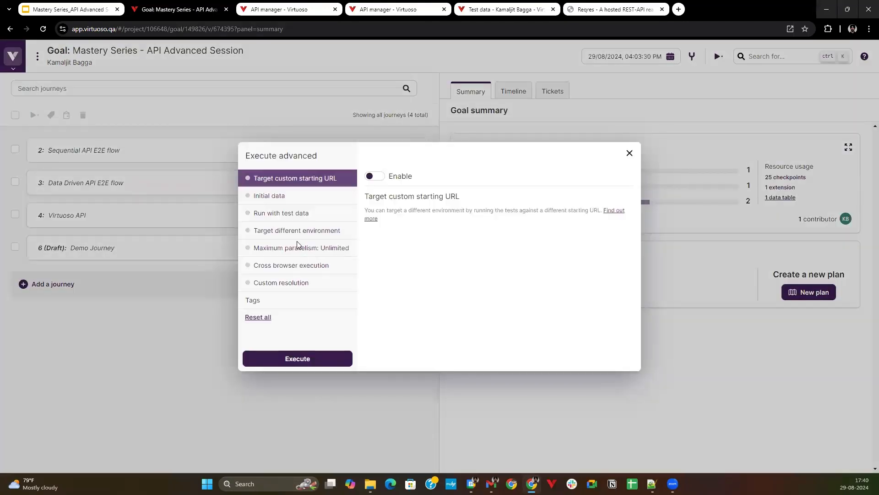
click(306, 218)
click(374, 177)
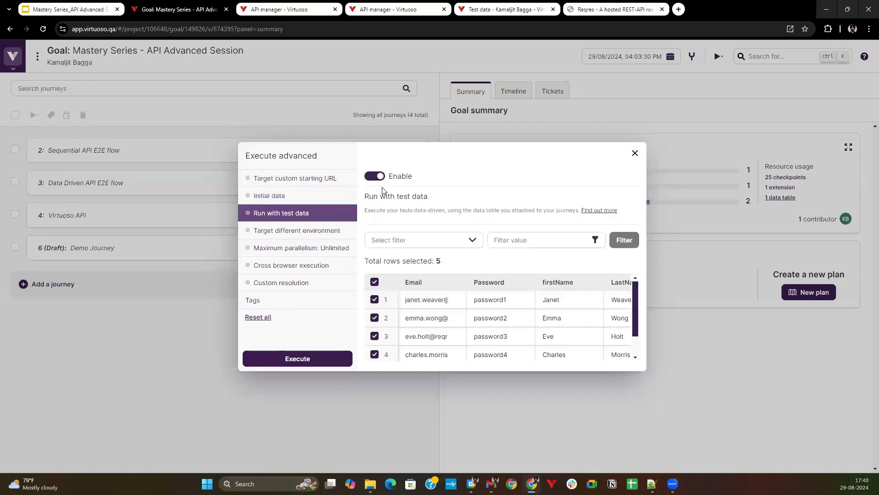
scroll(436, 328, down, 1)
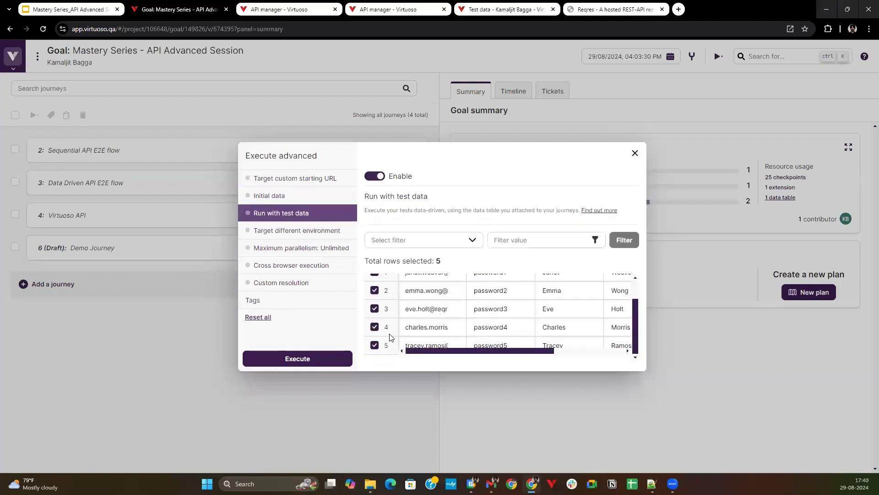
scroll(390, 323, up, 1)
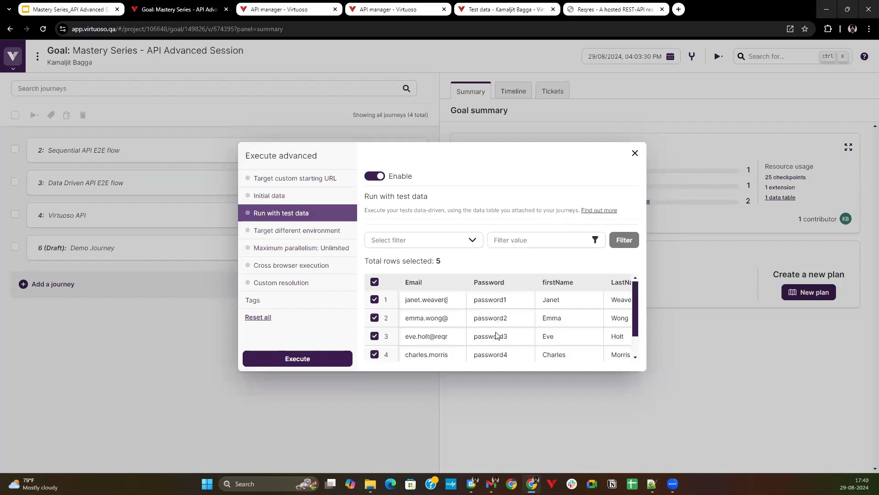
scroll(497, 335, down, 1)
click(329, 362)
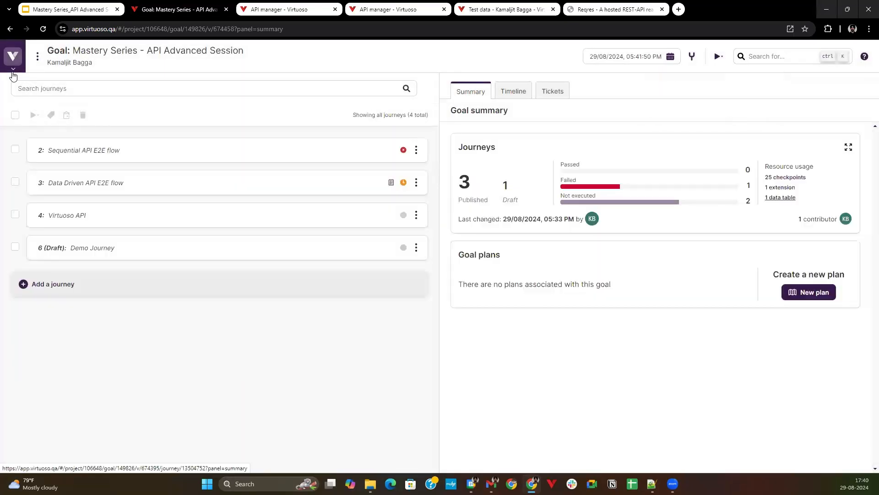
View the project activity, expand the running job, and open the Data Driven API E2E flow journey from the previous passed Mastery Series execution.
click(14, 71)
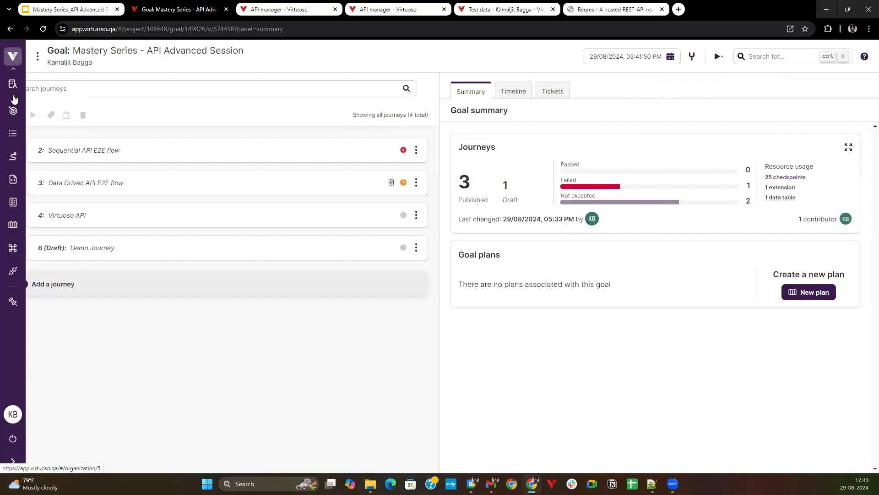
click(16, 142)
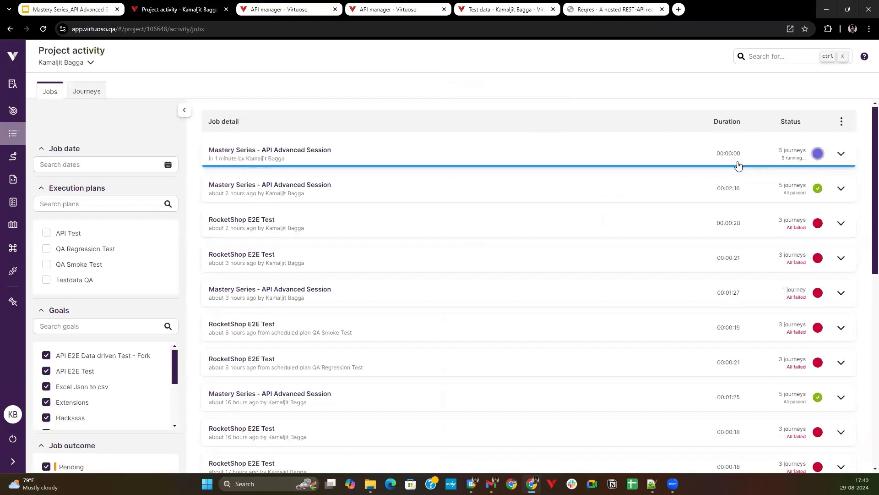
click(842, 160)
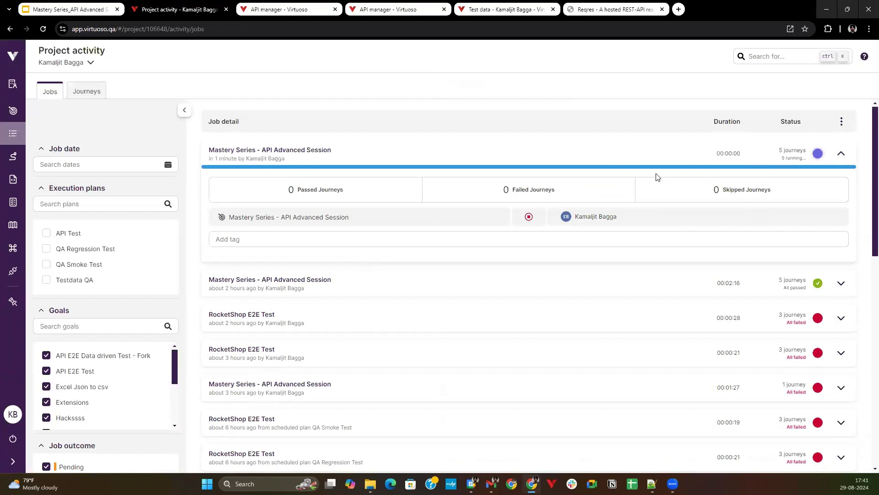
click(710, 279)
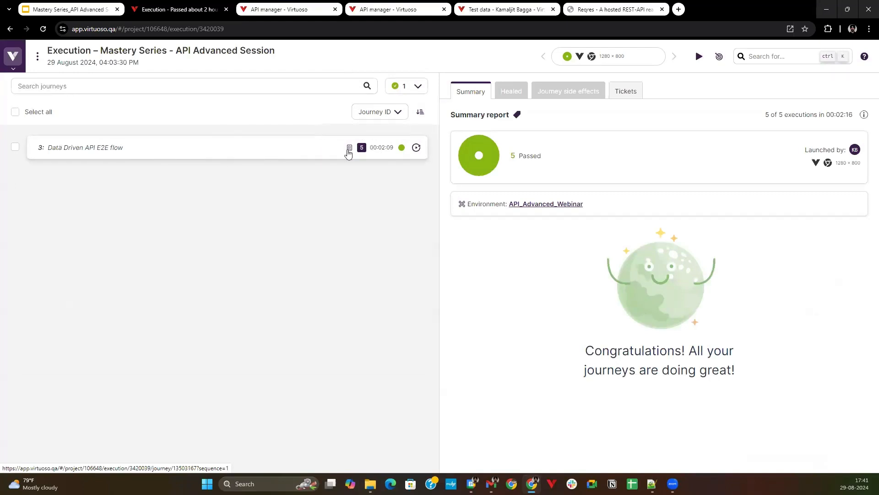
click(228, 158)
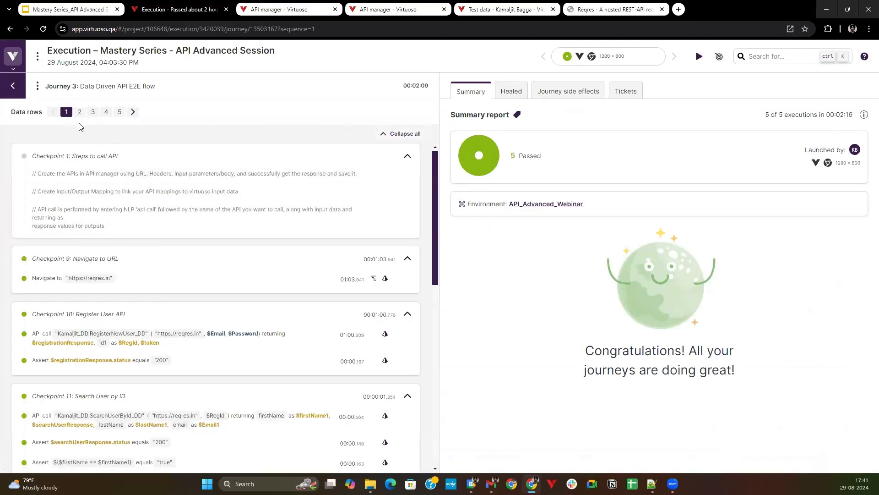
Compare the side effects of the Kamaljit_DD.RegisterNewUser_DD API call across the execution's data rows.
click(218, 339)
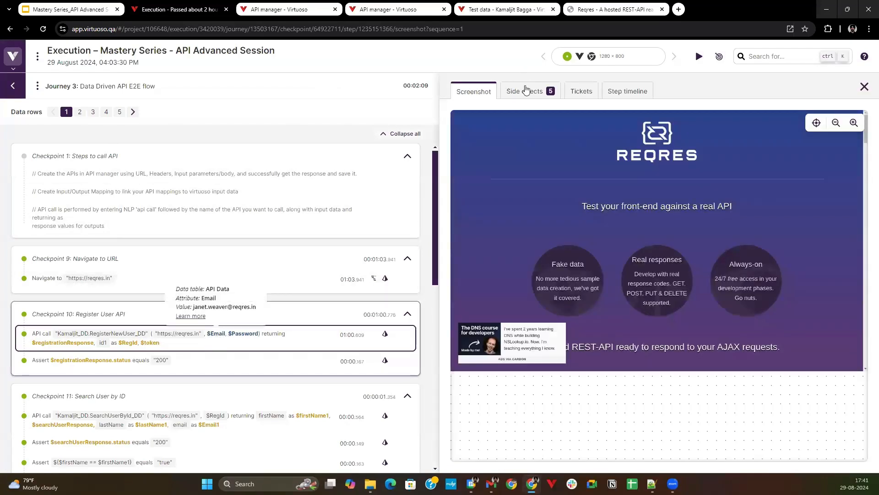
click(526, 90)
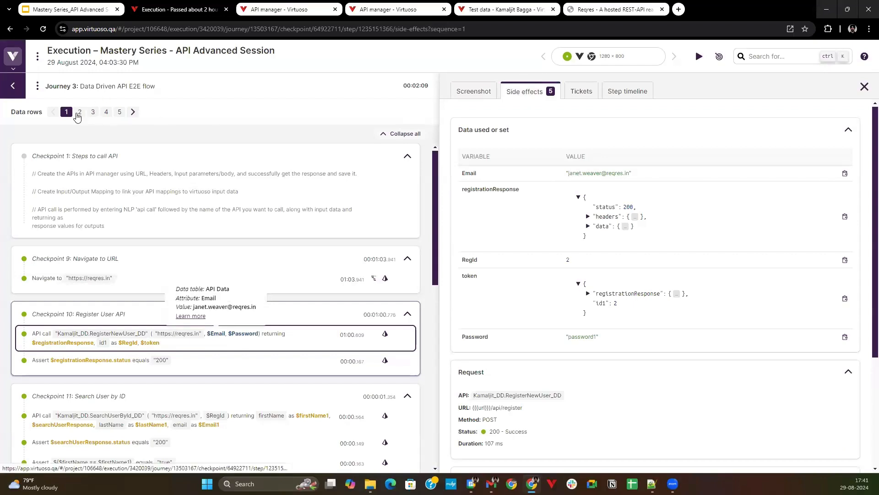
click(79, 113)
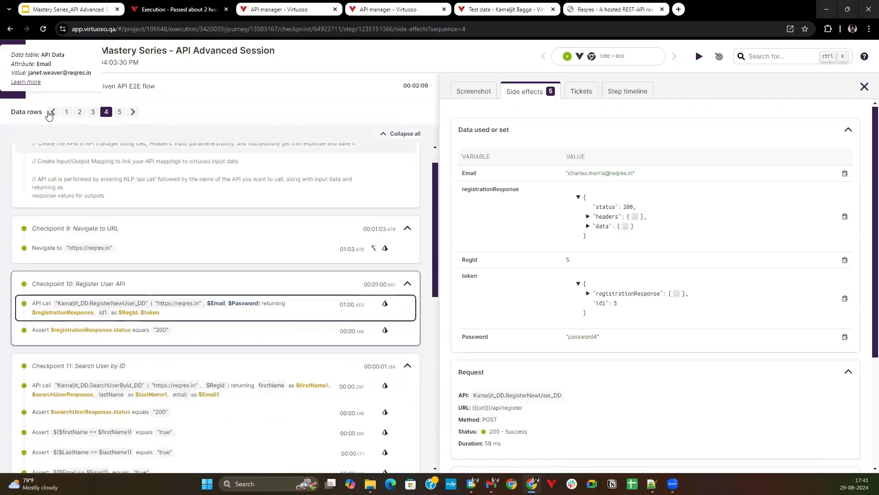
click(119, 112)
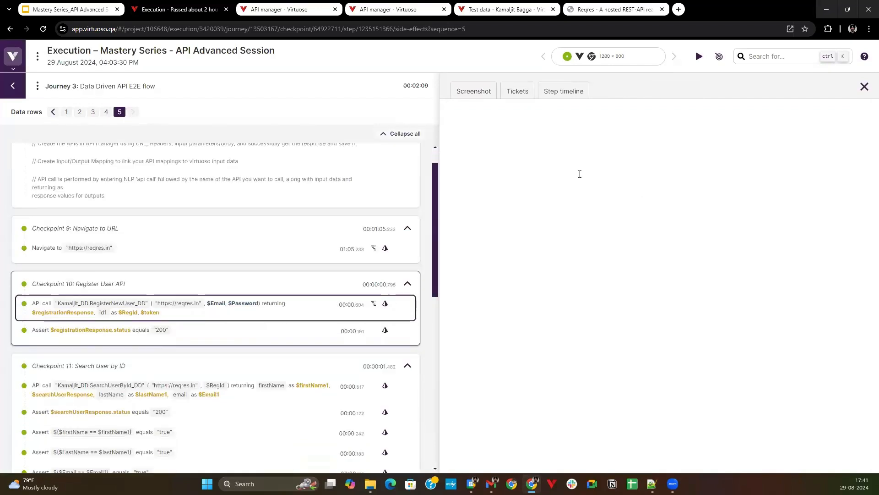
click(92, 112)
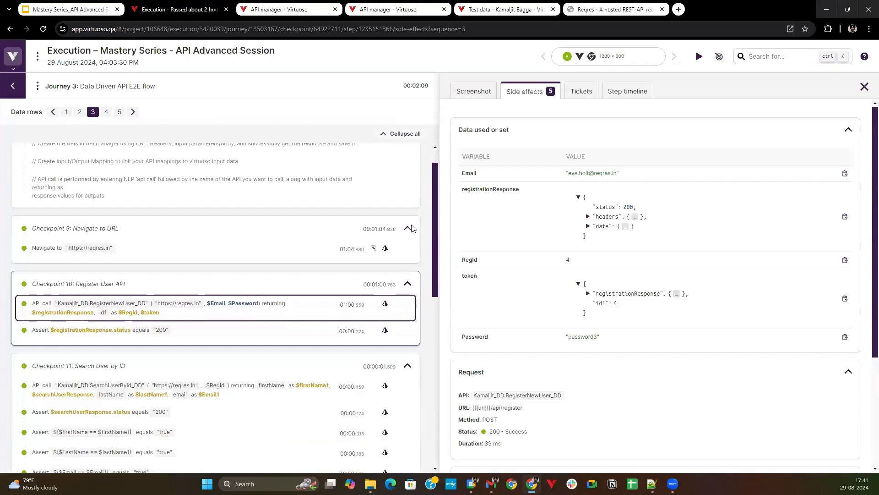
For data row 3, check the side effects of the email-matching assertion in the Verify User in DB API checkpoint.
scroll(280, 251, down, 10)
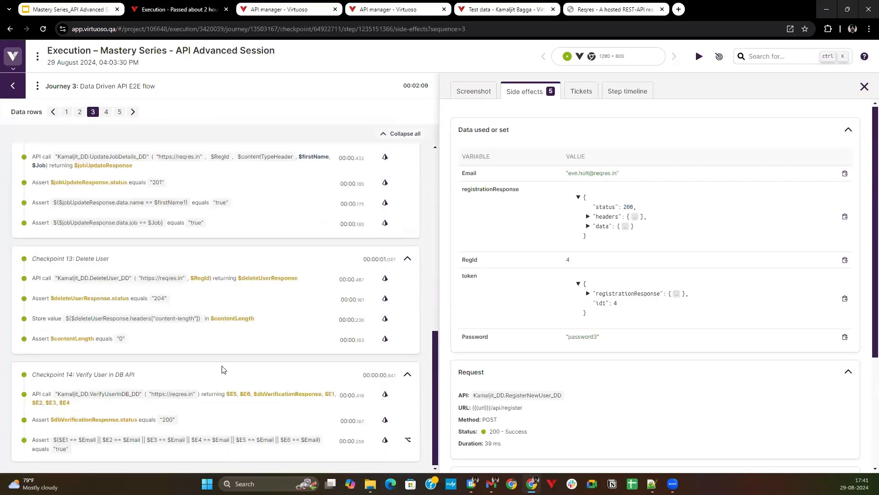
click(119, 444)
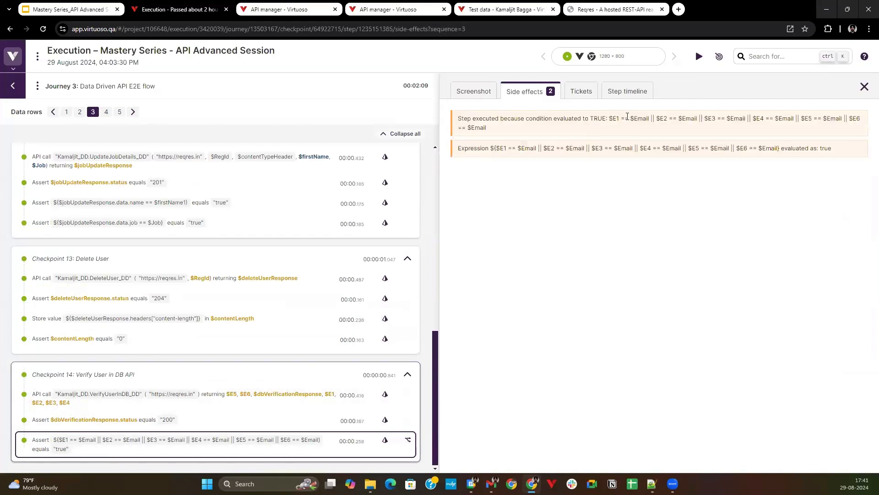
drag(613, 118, 642, 119)
click(632, 118)
Return to the project activity and open the Data Driven API E2E flow journey from the newest Mastery Series execution.
click(19, 90)
mouse_move(16, 69)
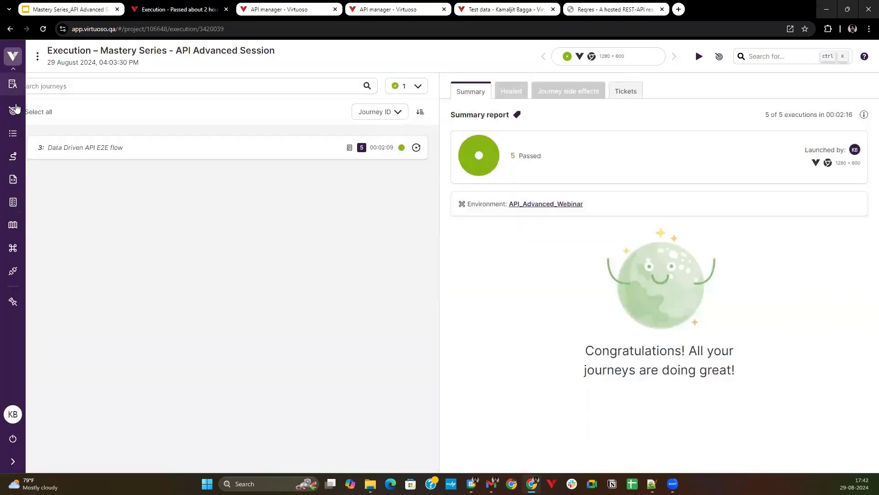
click(13, 140)
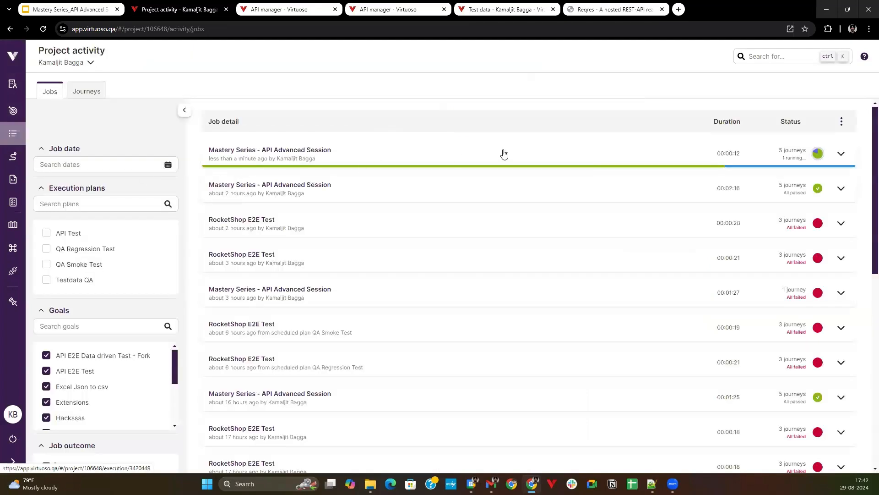
click(723, 152)
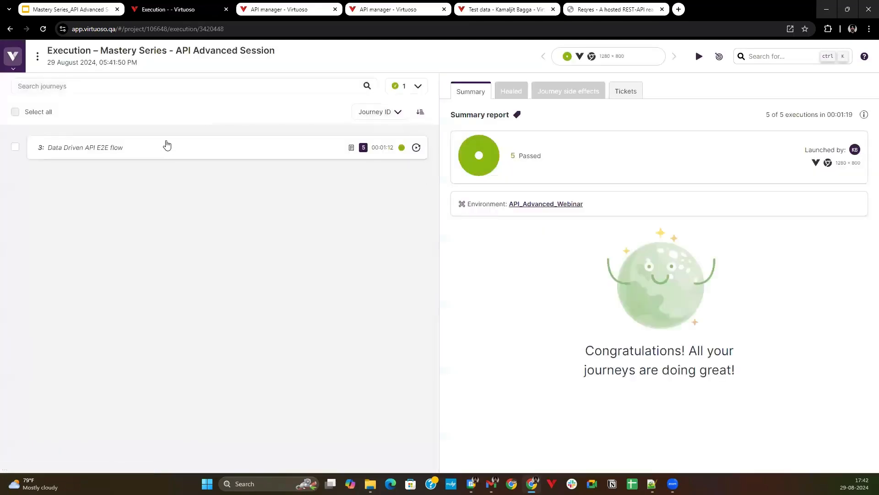
click(364, 147)
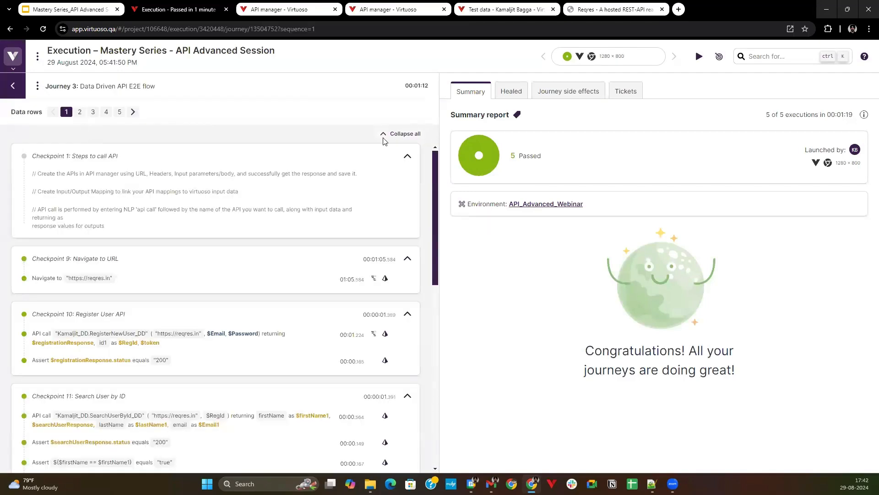
Check the side effects of the new execution's Register User API call for data rows 1 and 2.
click(164, 331)
click(536, 92)
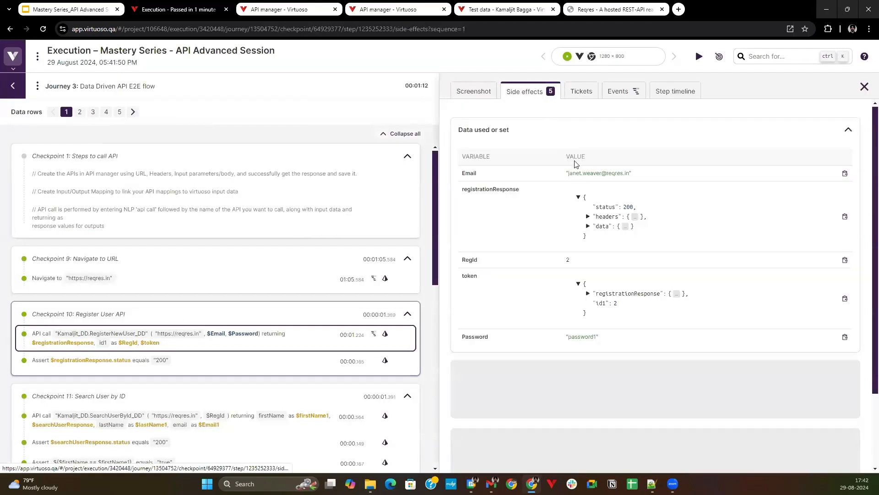
click(81, 113)
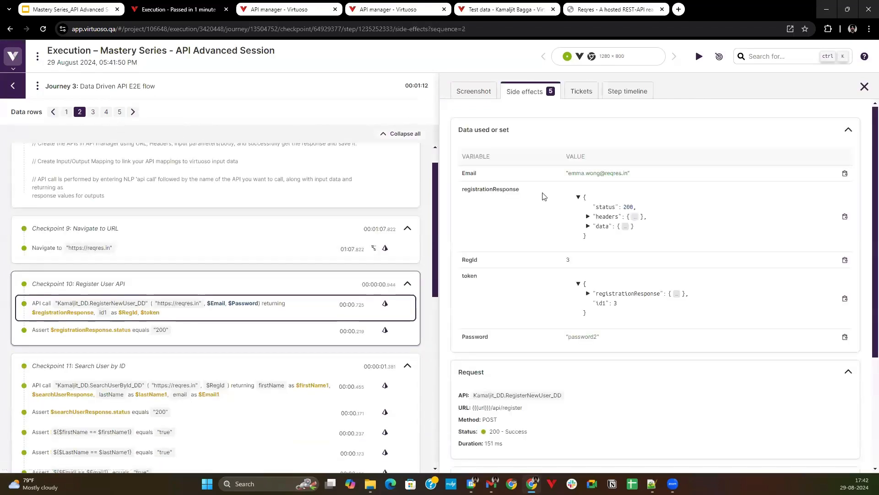
Leave the execution report and open the Virtuoso API journey in the Mastery Series - API Advanced Session goal from the project dashboard.
click(13, 86)
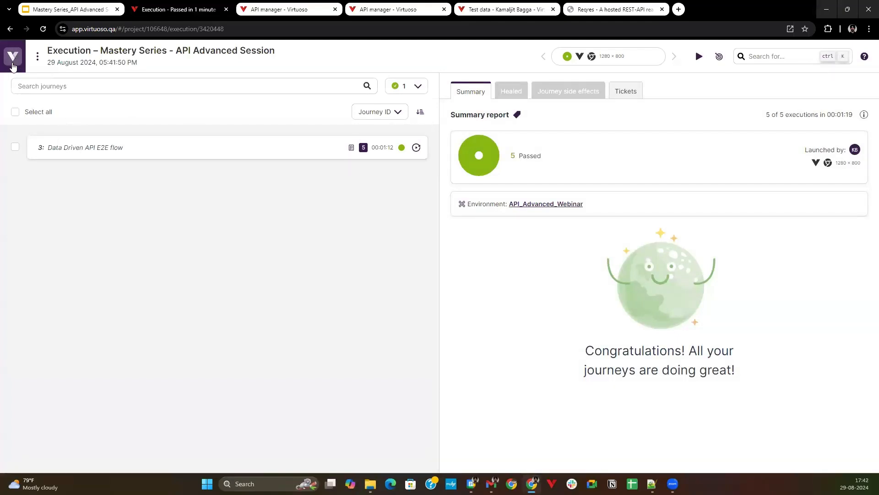
click(12, 56)
click(7, 136)
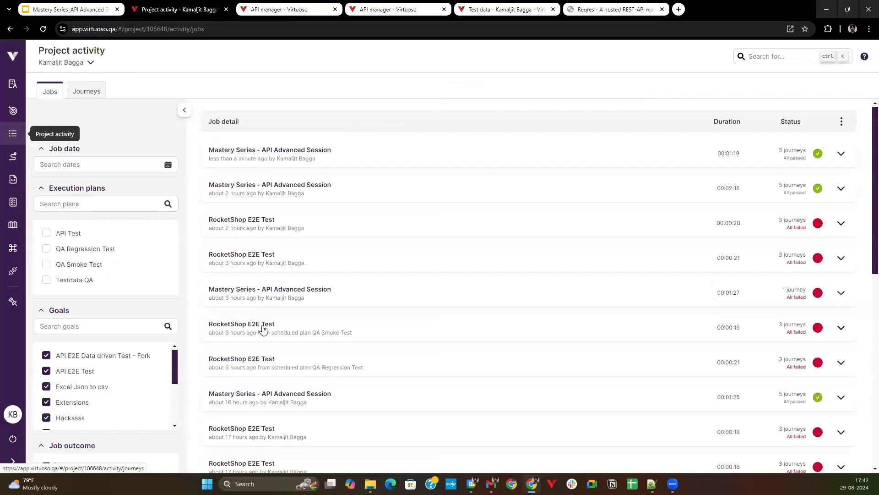
click(7, 111)
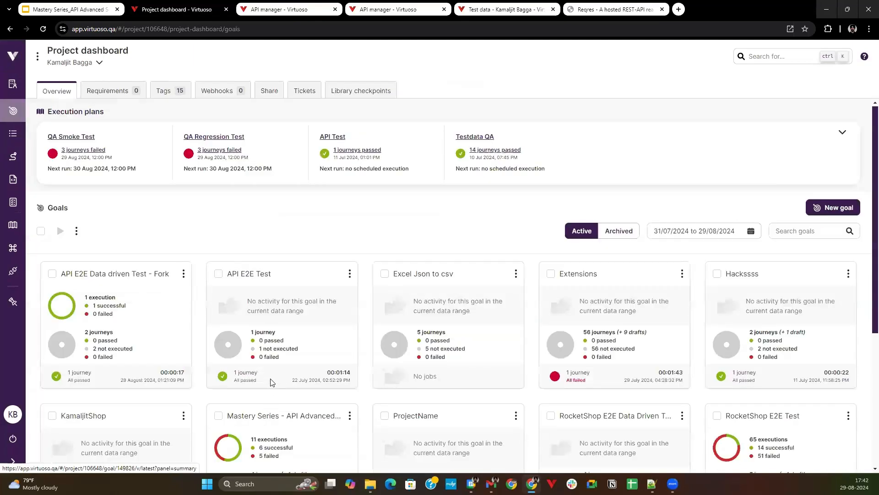
scroll(293, 298, down, 4)
click(296, 278)
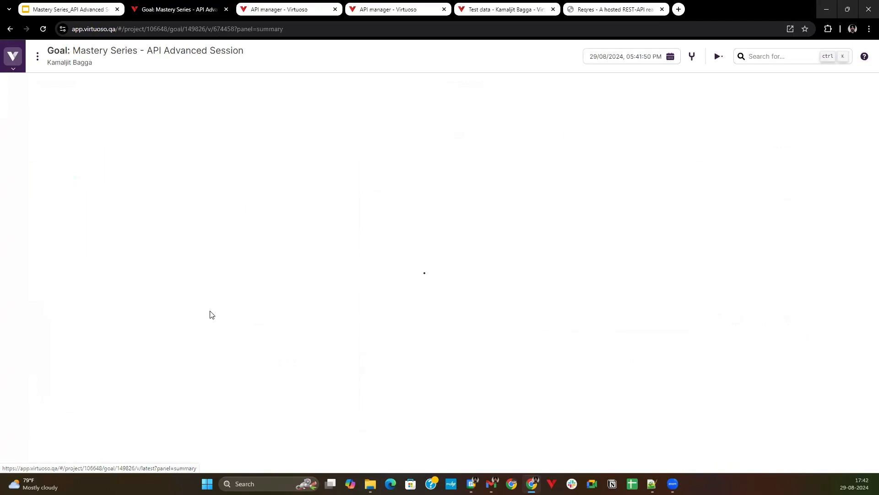
click(69, 215)
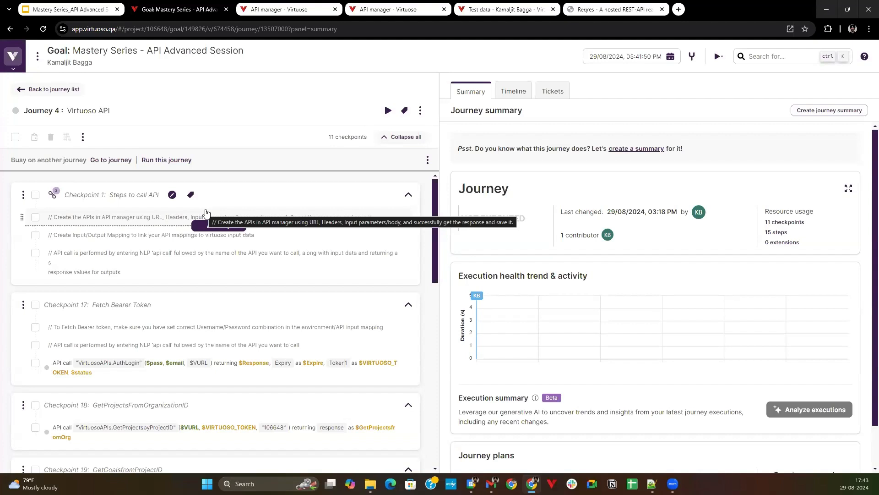
Examine the VirtuosoAPIs.AuthLogin call in the Fetch Bearer Token checkpoint, including its input mapping, output mapping and result variables.
mouse_move(264, 287)
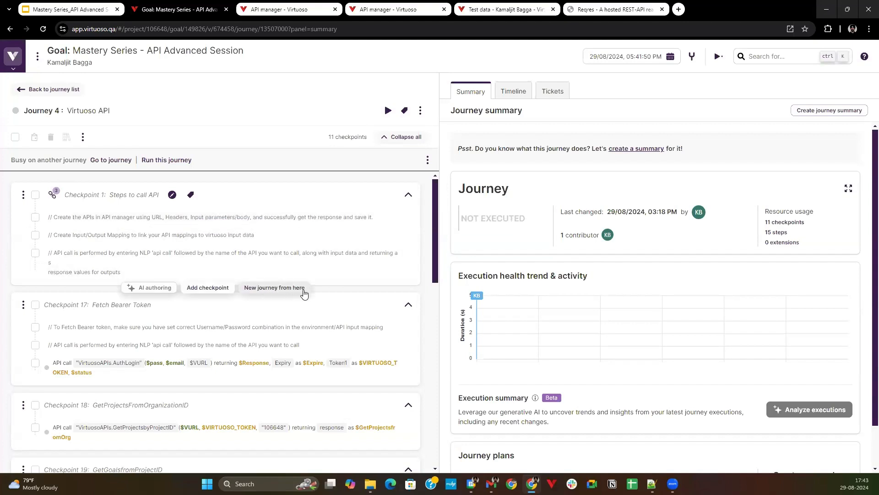
mouse_move(265, 256)
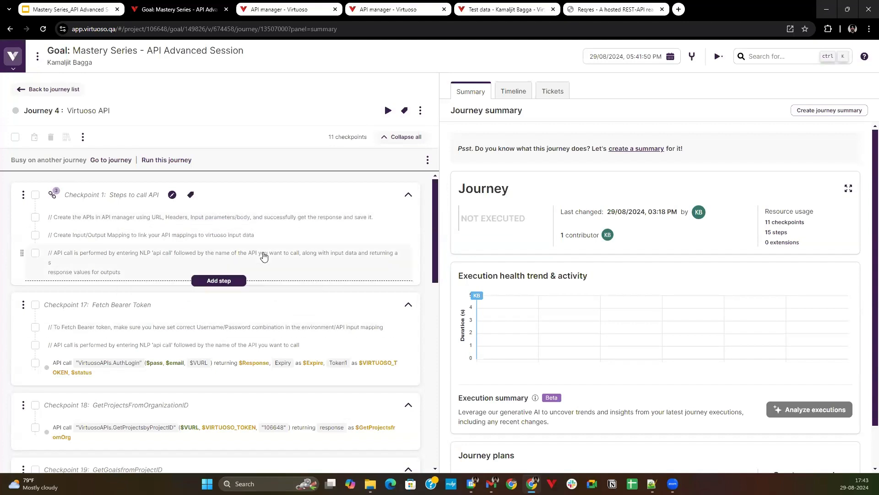
scroll(273, 284, down, 1)
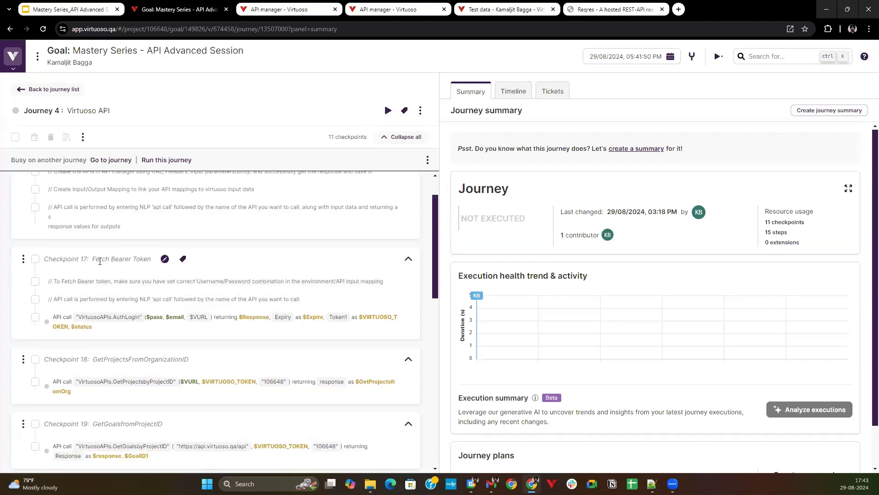
click(167, 330)
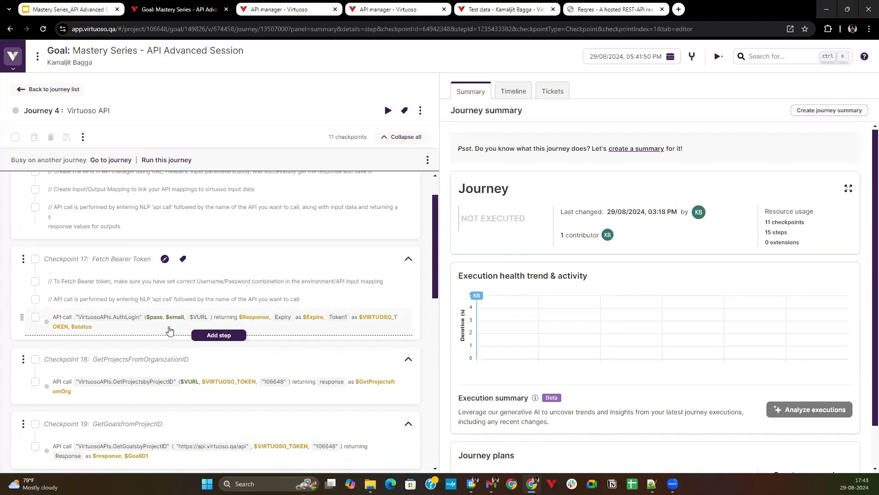
scroll(406, 353, down, 1)
scroll(535, 298, down, 2)
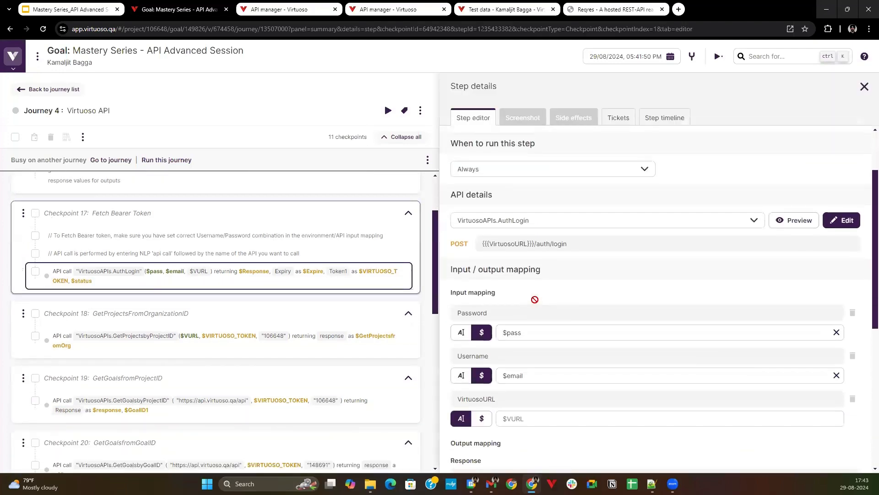
scroll(507, 310, up, 2)
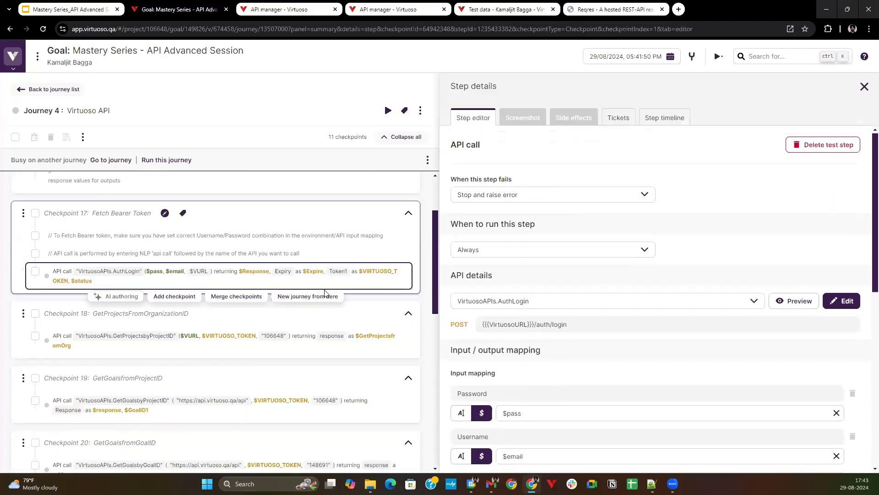
scroll(544, 366, down, 5)
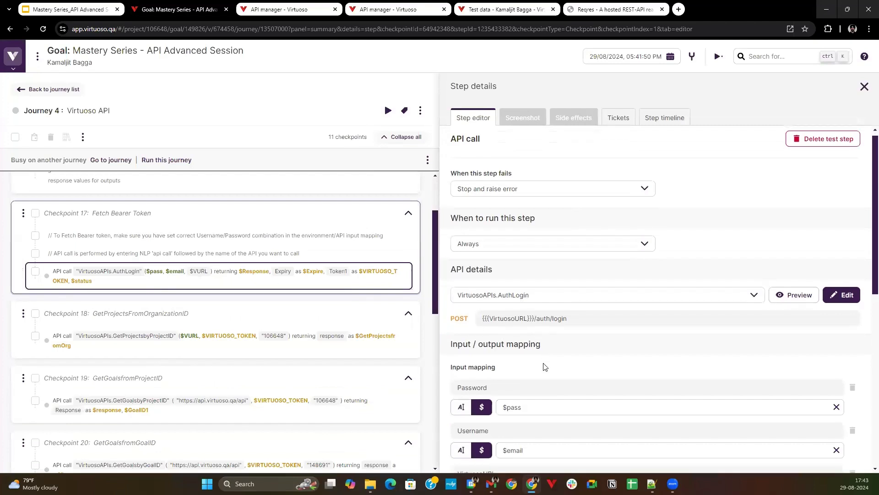
scroll(544, 392, down, 2)
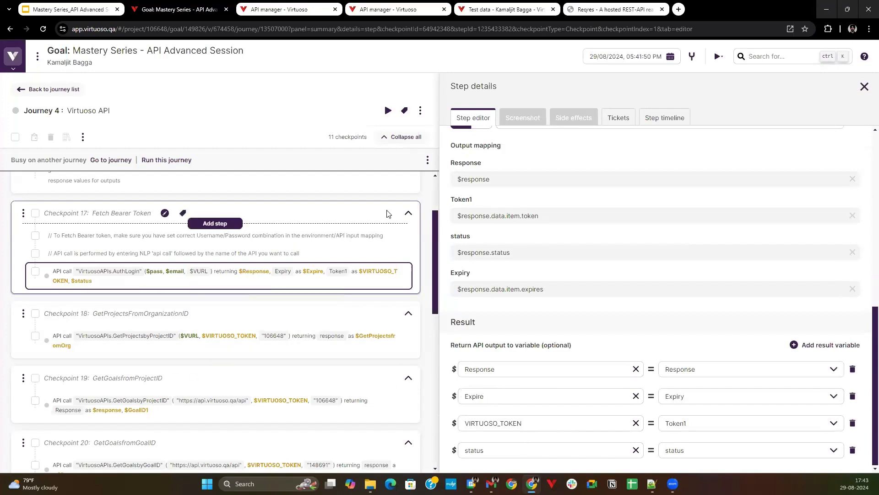
scroll(257, 206, up, 1)
scroll(290, 218, up, 1)
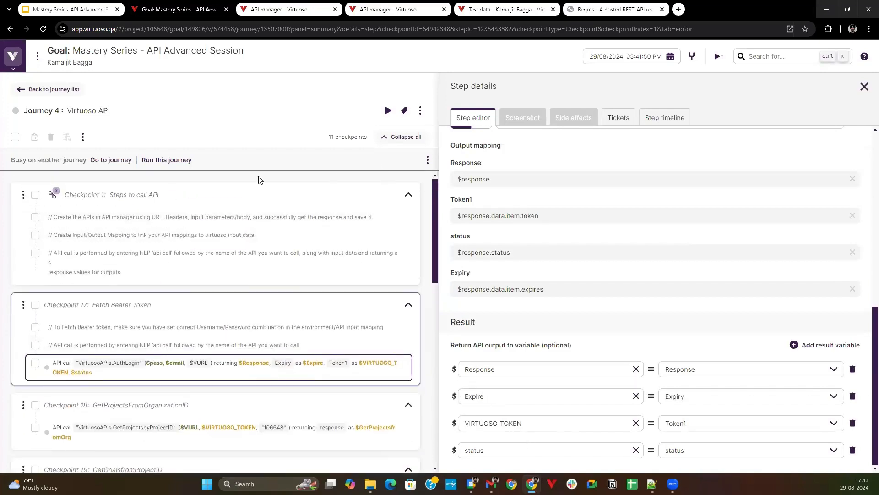
Run the Virtuoso API journey and review the API calls in its checkpoints that follow Fetch Bearer Token.
click(185, 160)
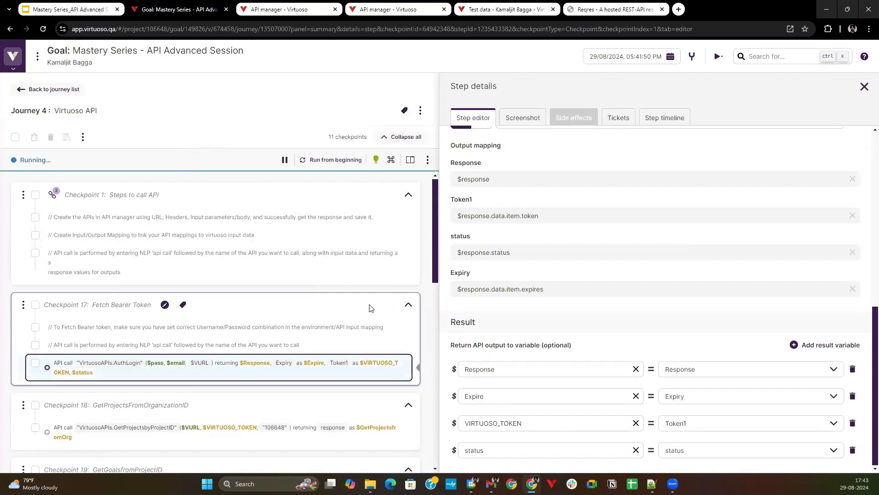
scroll(308, 332, down, 2)
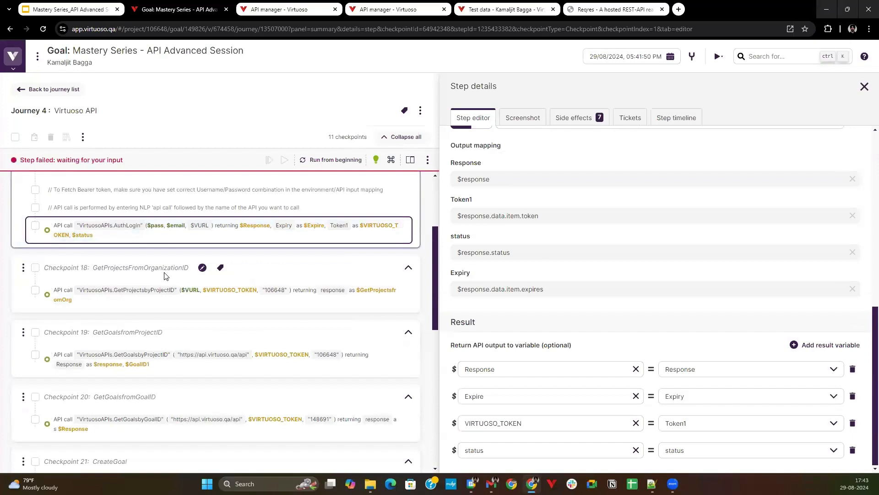
scroll(127, 305, down, 1)
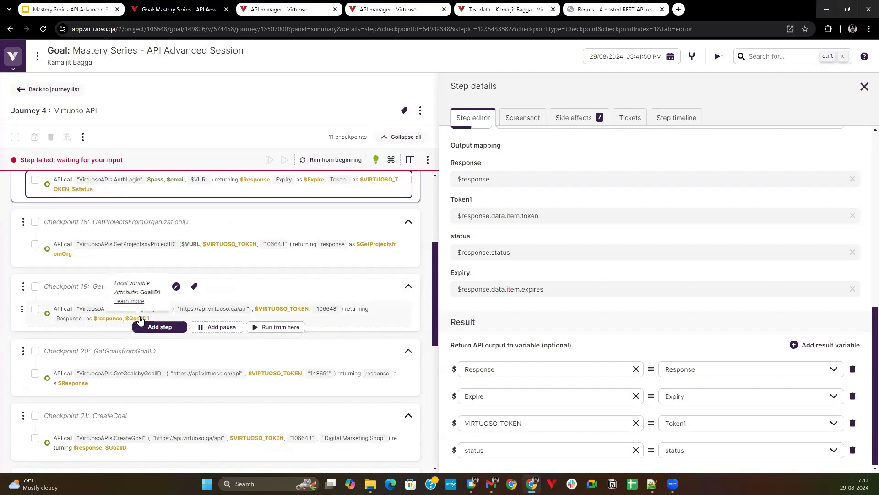
Check the side effects of the VirtuosoAPIs.GetGoalsbyGoalID call in the GetGoalsfromGoalID checkpoint.
scroll(112, 362, down, 2)
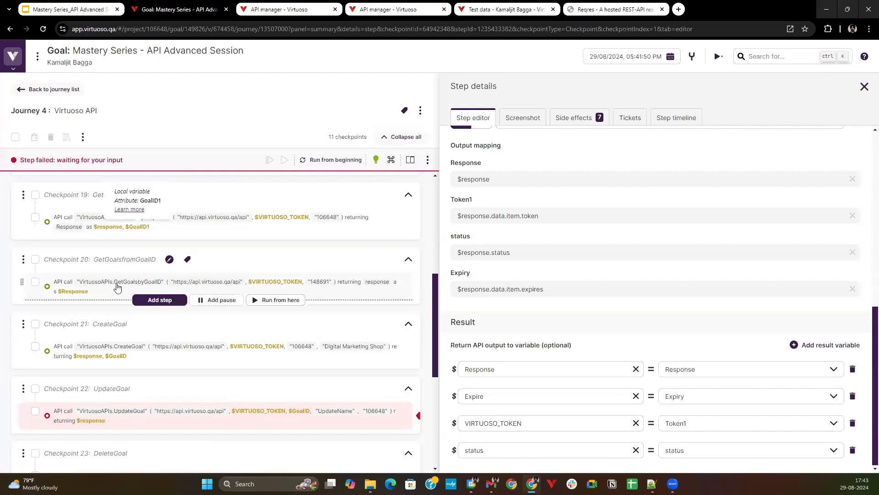
click(157, 289)
click(585, 122)
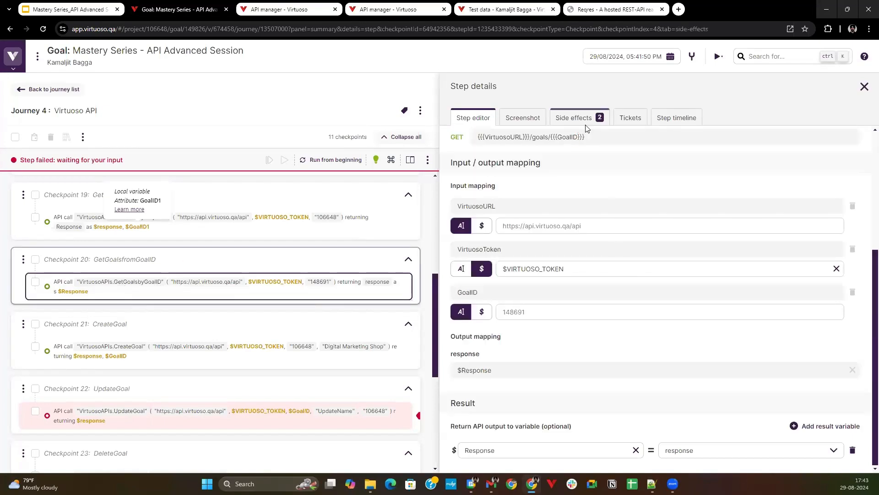
scroll(140, 358, down, 1)
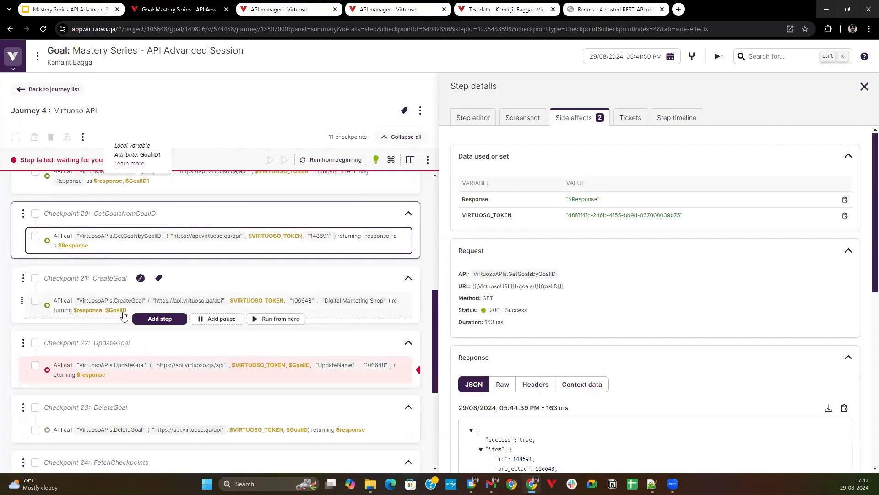
Review the side effects of the CreateGoal checkpoint's API call and copy the new goal's id from the JSON response.
click(123, 316)
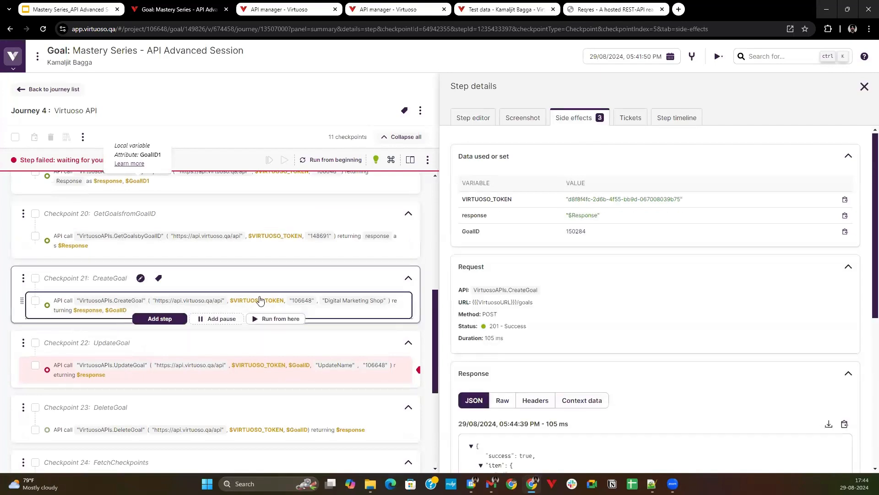
scroll(528, 271, down, 1)
scroll(534, 273, up, 1)
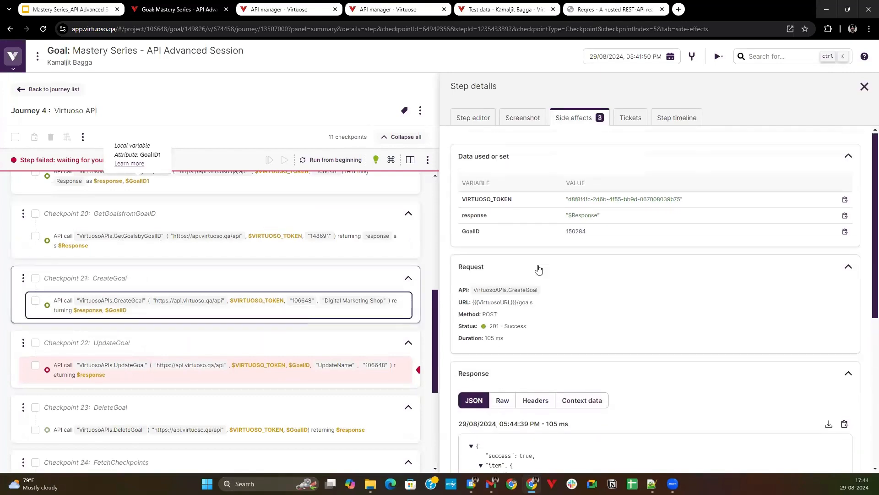
scroll(599, 376, down, 5)
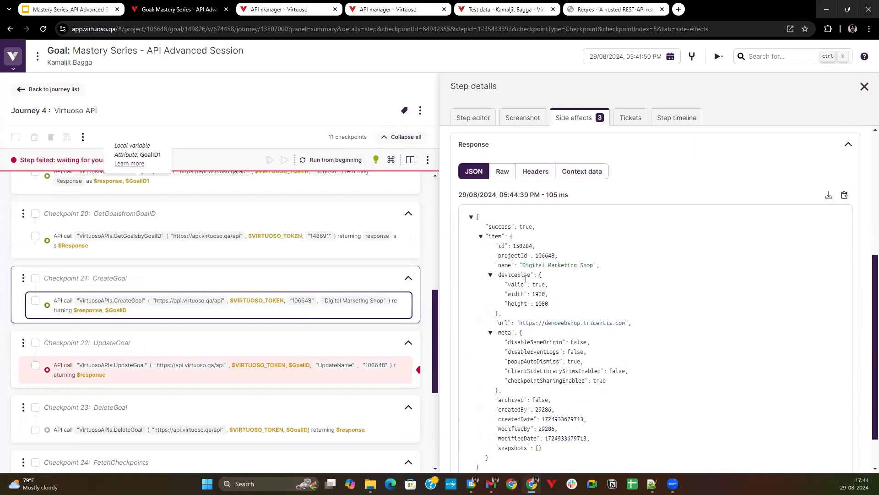
scroll(587, 234, up, 4)
scroll(588, 234, up, 1)
scroll(586, 231, down, 6)
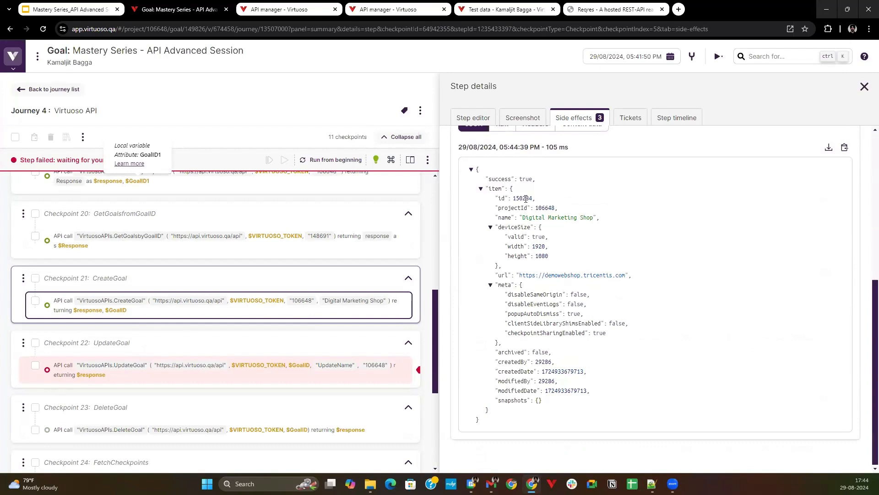
double_click(529, 198)
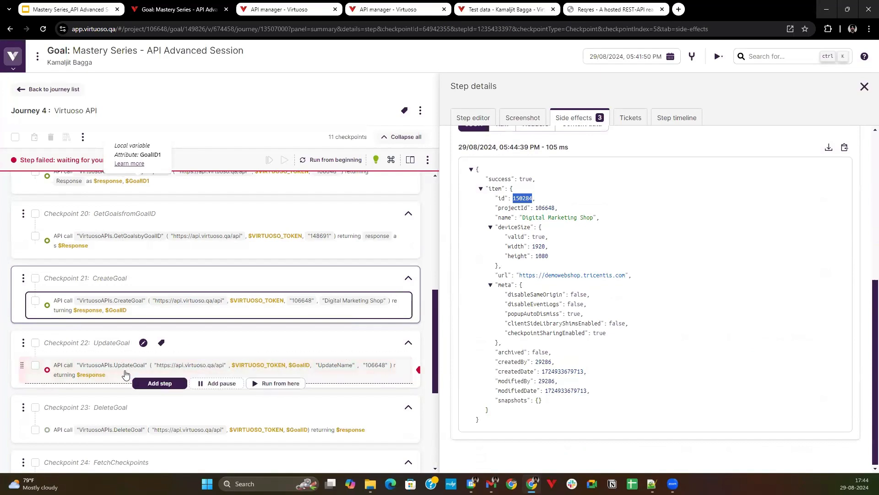
scroll(564, 234, up, 1)
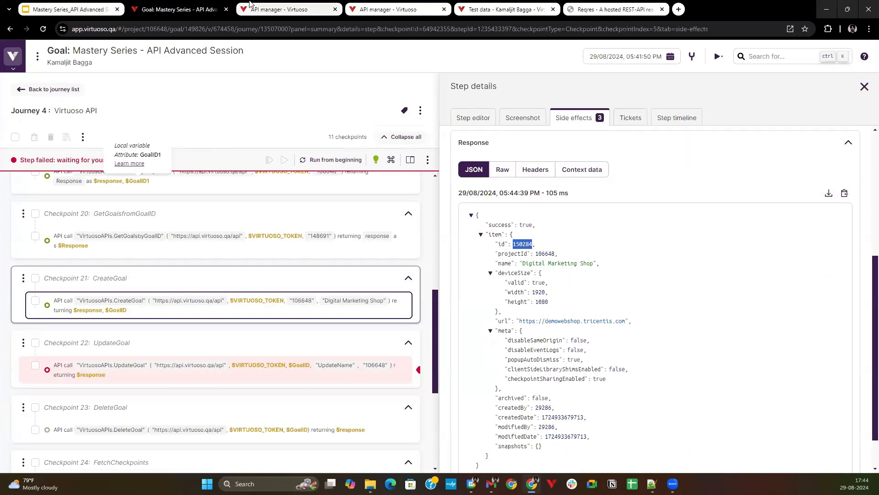
Open the project dashboard in the other Virtuoso tab and look through the Goals list for the Digital Marketing Shop goal.
click(279, 9)
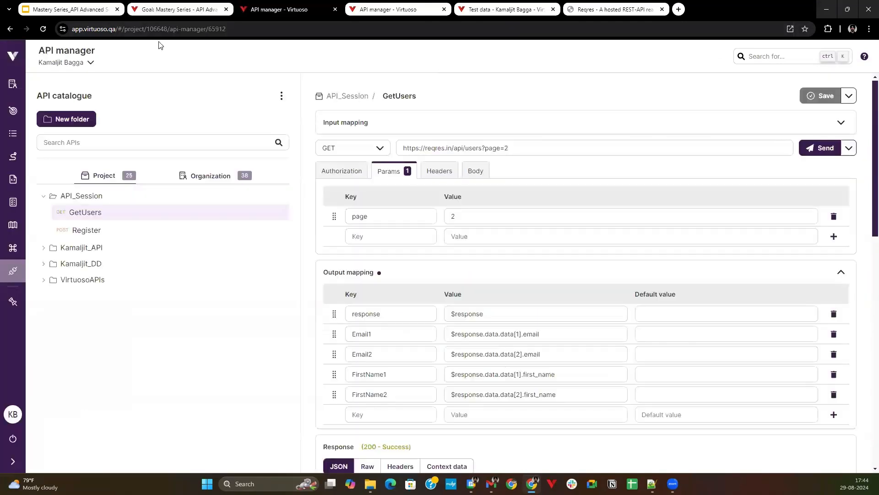
click(18, 139)
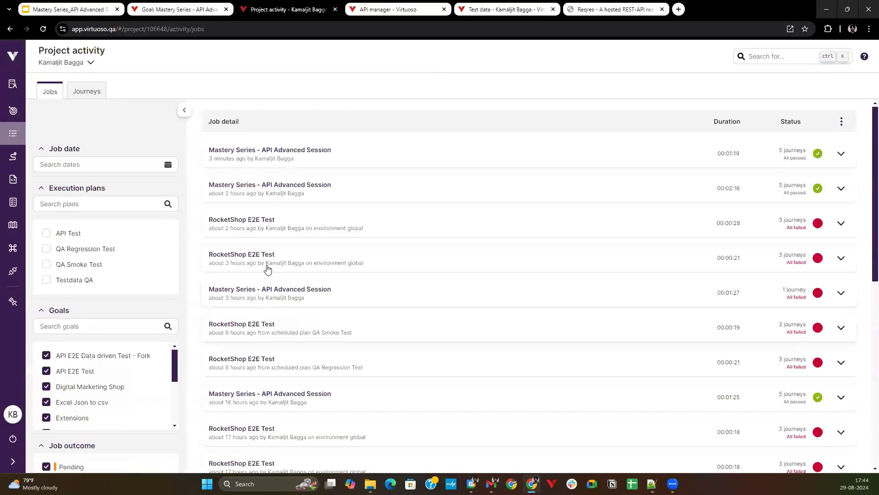
click(13, 110)
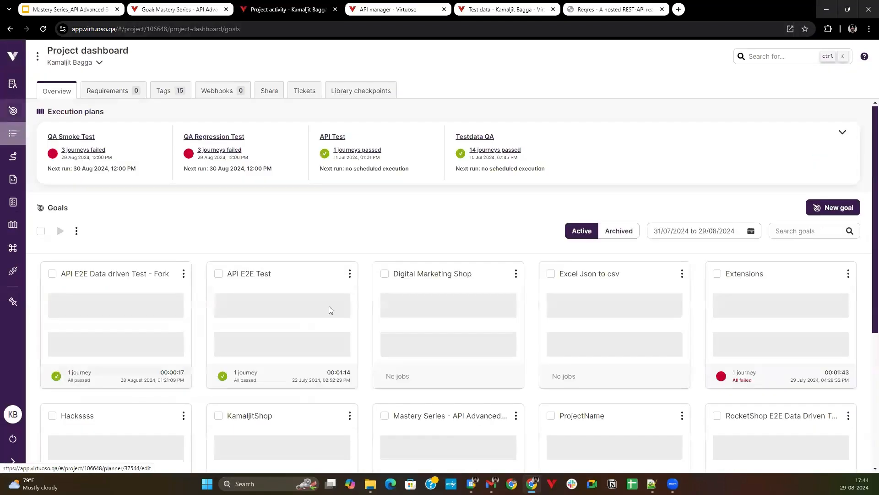
scroll(353, 314, down, 1)
scroll(367, 284, down, 3)
click(399, 235)
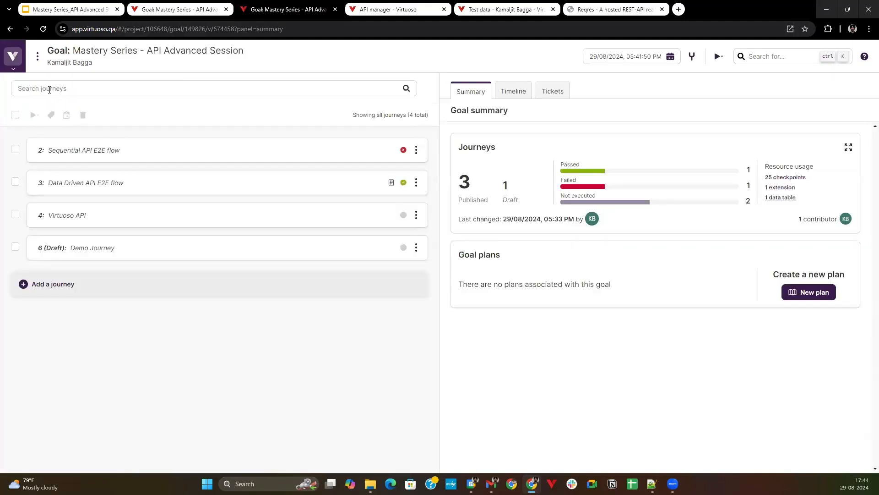
click(23, 72)
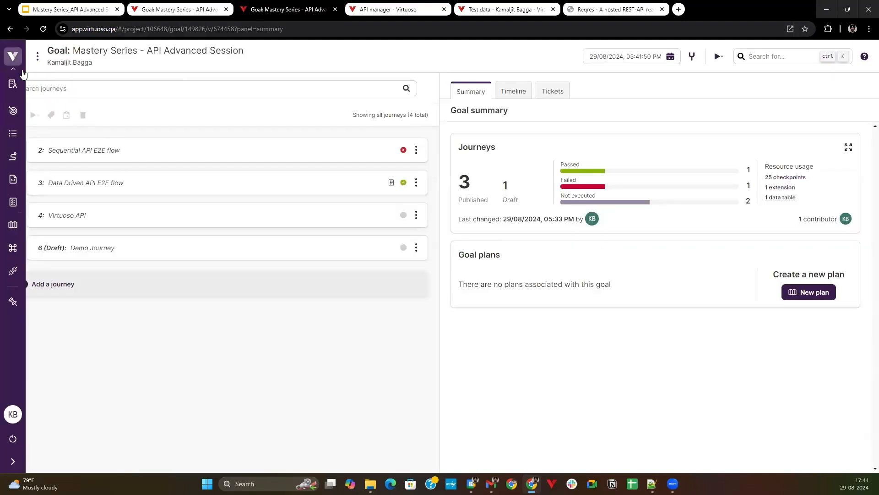
click(20, 110)
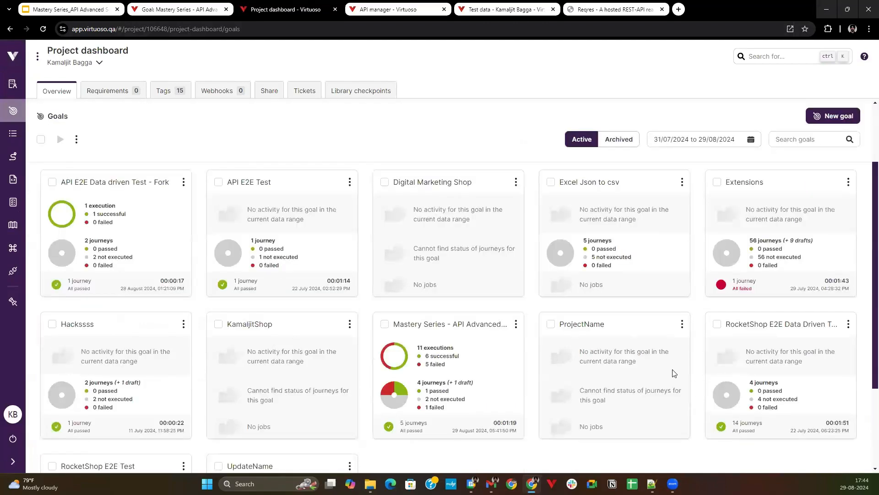
scroll(675, 373, down, 3)
scroll(659, 321, up, 3)
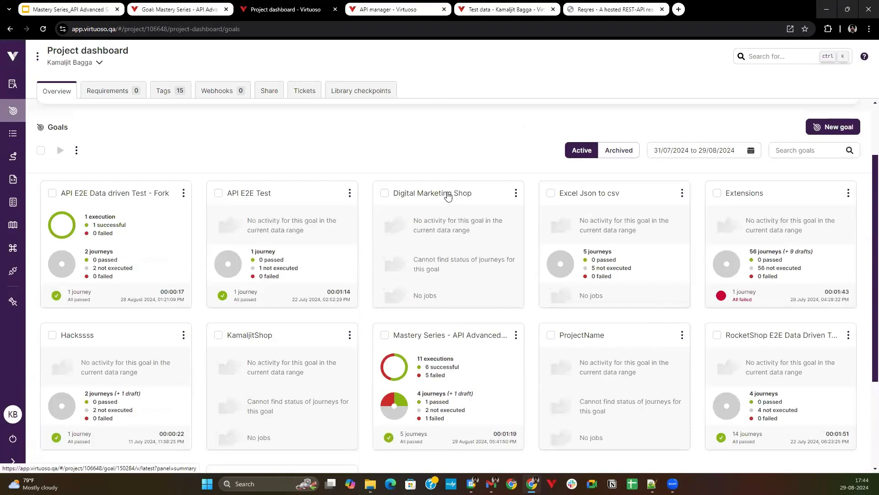
Back in the Virtuoso API journey, set the UpdateGoal call's GoalID input to the literal value 150284.
click(189, 6)
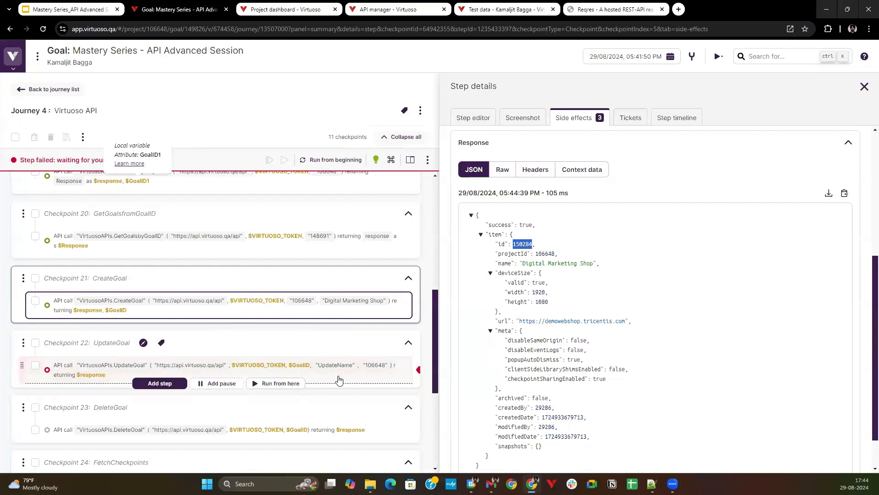
scroll(551, 324, down, 1)
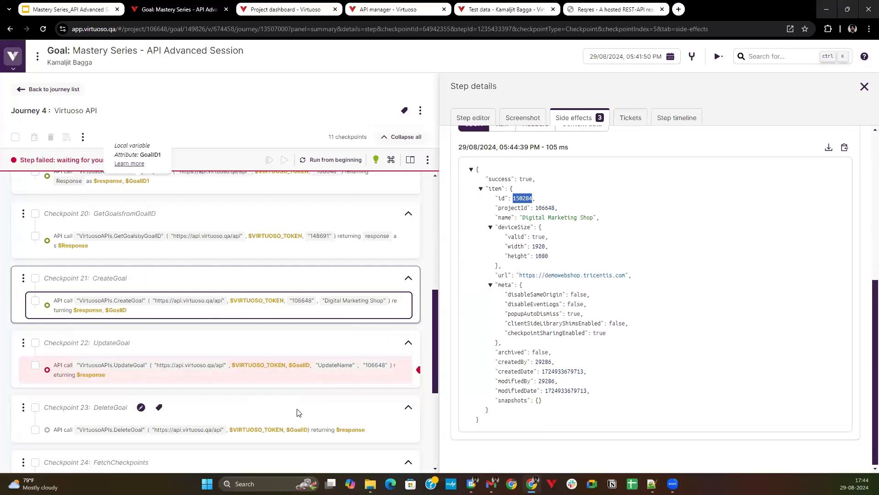
click(362, 371)
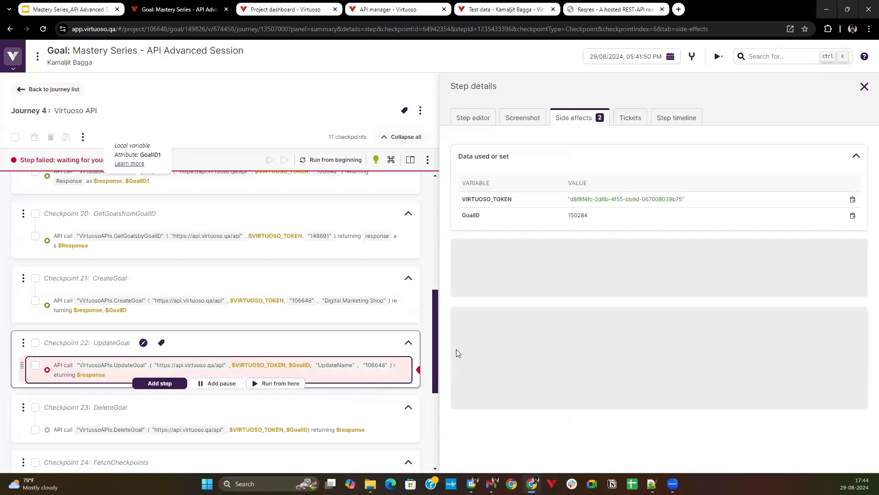
click(473, 120)
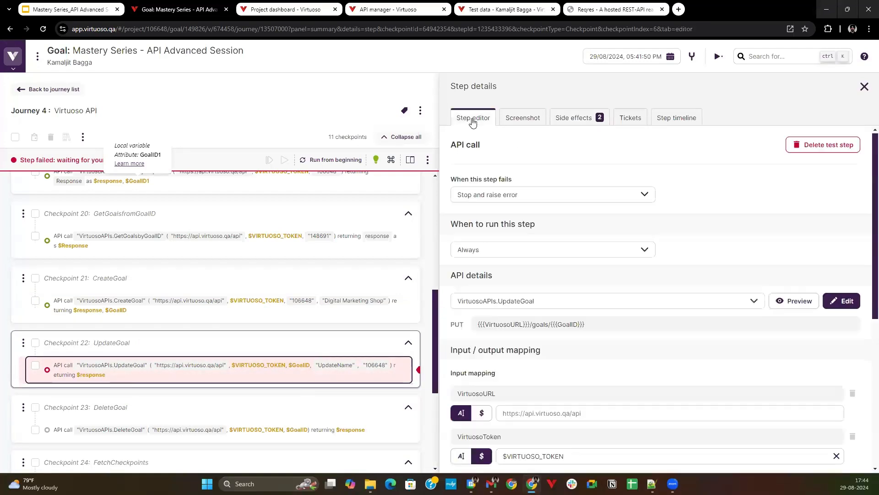
scroll(534, 414, down, 6)
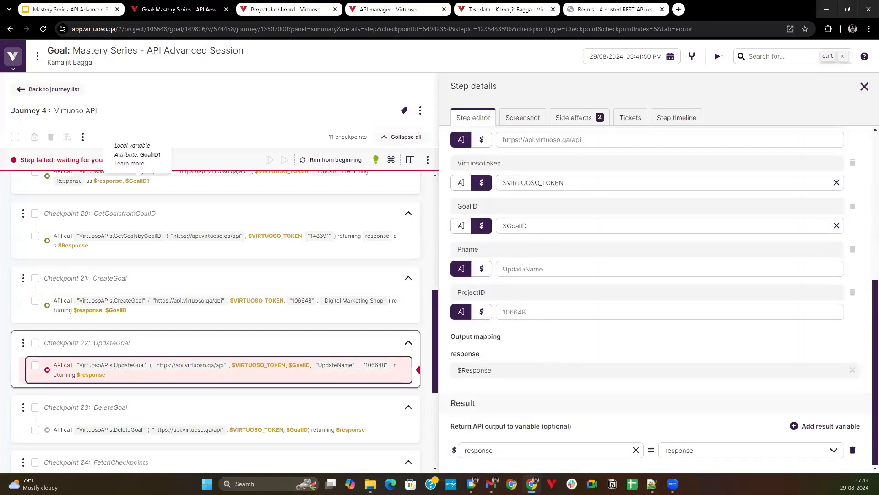
triple_click(534, 225)
text(150284)
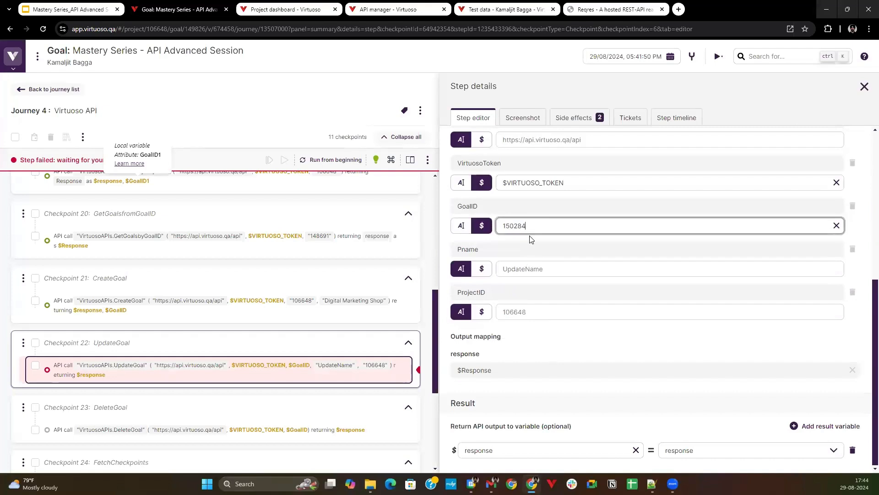
click(454, 229)
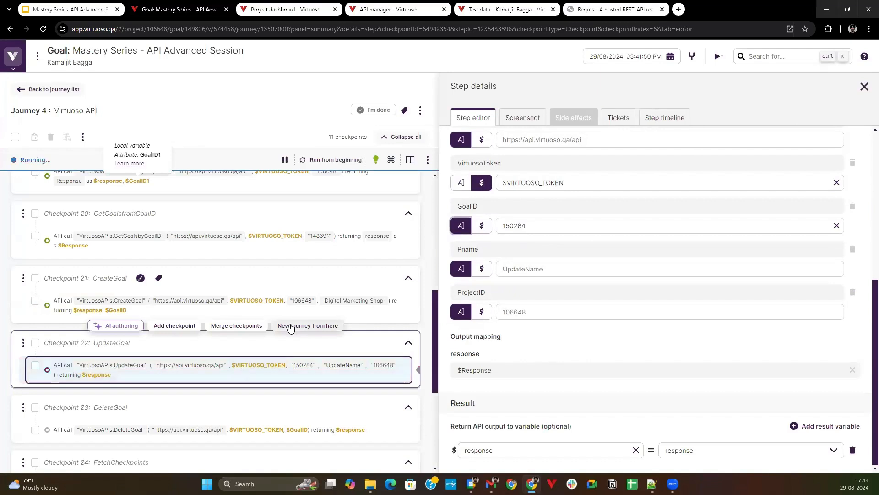
Try to rerun the journey from the end of the CreateGoal checkpoint with the literal GoalID.
click(265, 318)
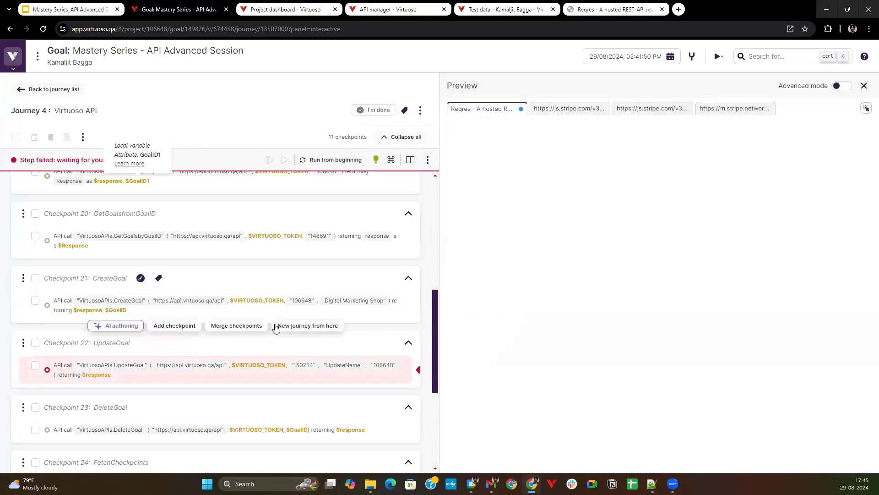
click(280, 326)
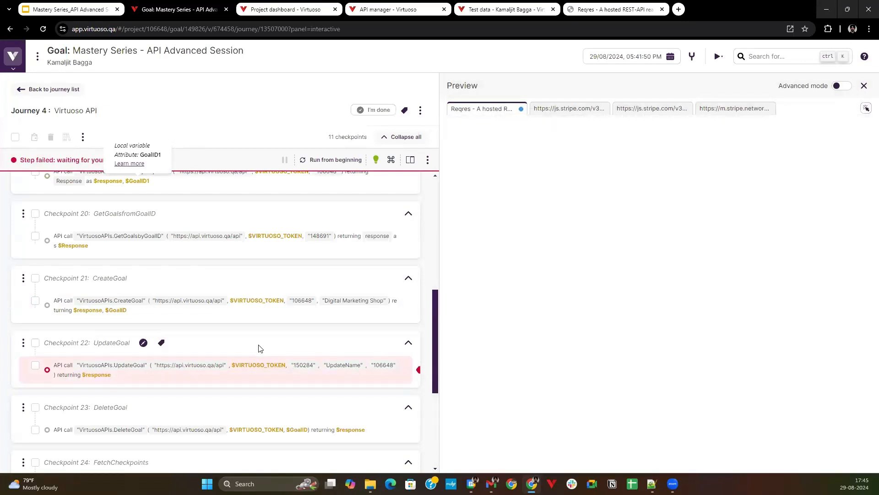
scroll(226, 330, up, 3)
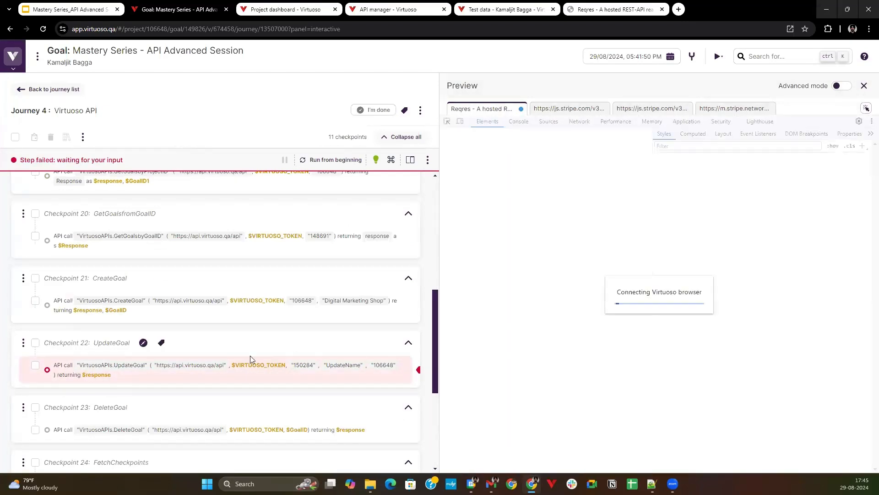
scroll(227, 339, up, 1)
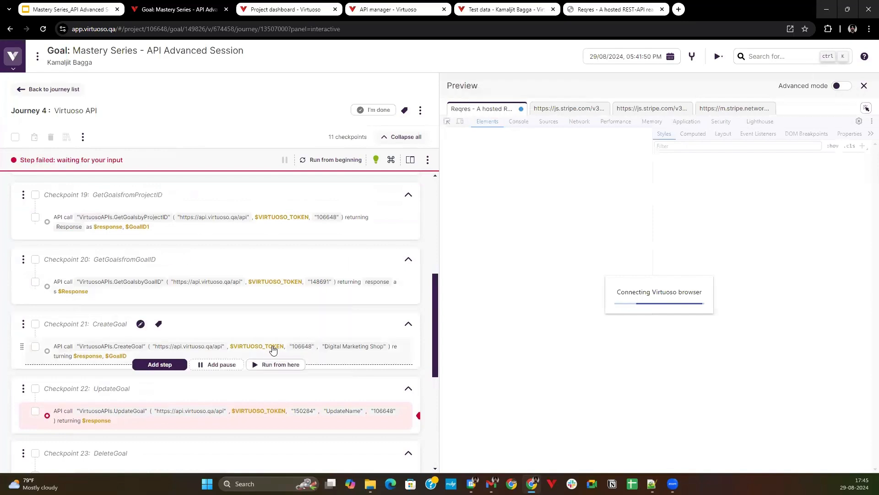
click(270, 365)
Set the UpdateGoal call's Pname input to the presenter's first name followed by "Demo Webshop".
click(331, 417)
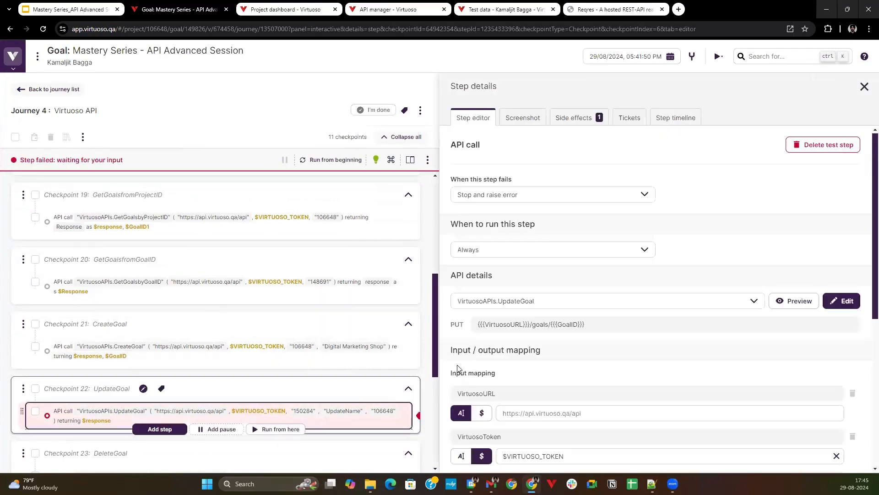
scroll(557, 348, down, 6)
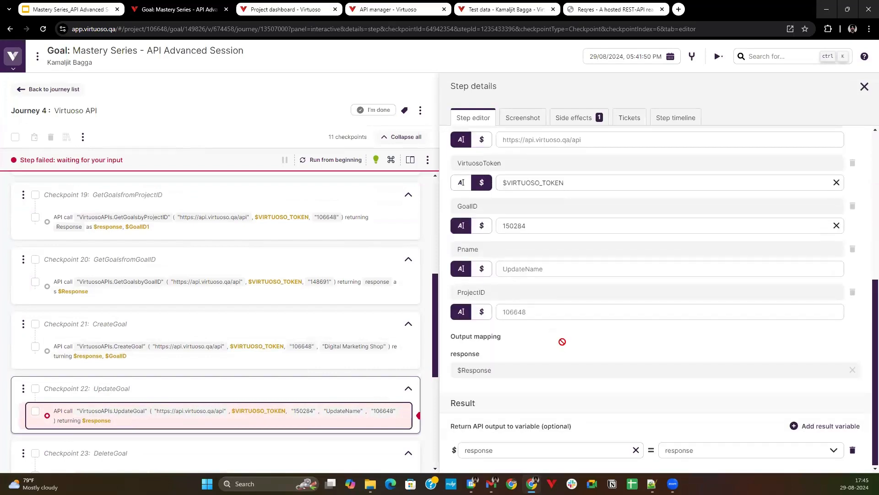
scroll(563, 342, up, 6)
scroll(569, 339, down, 6)
scroll(524, 328, up, 2)
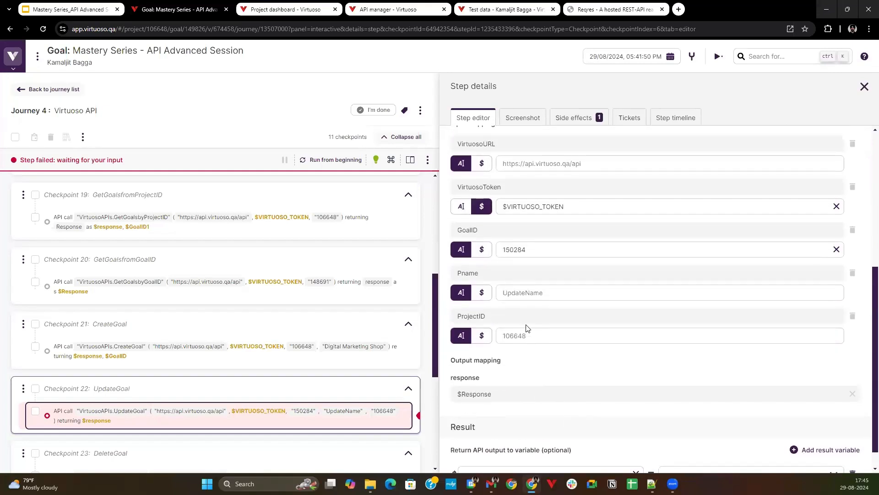
click(518, 357)
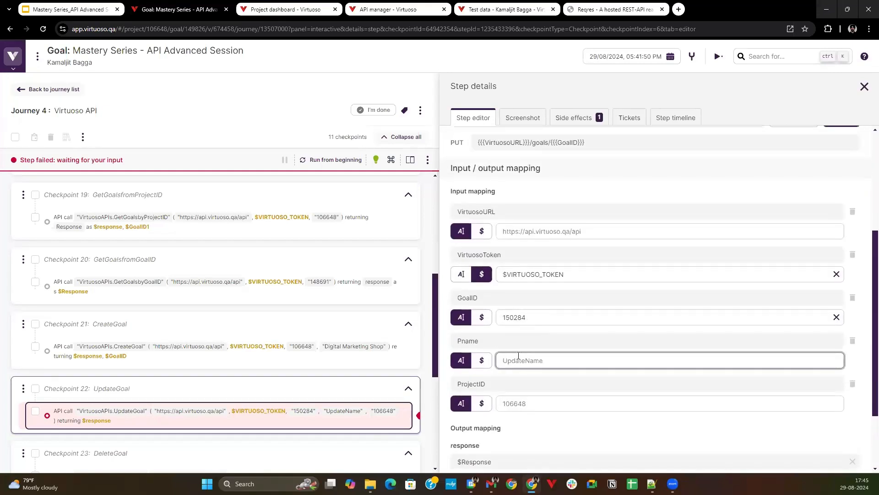
text(Kamaljit Demo Webshop)
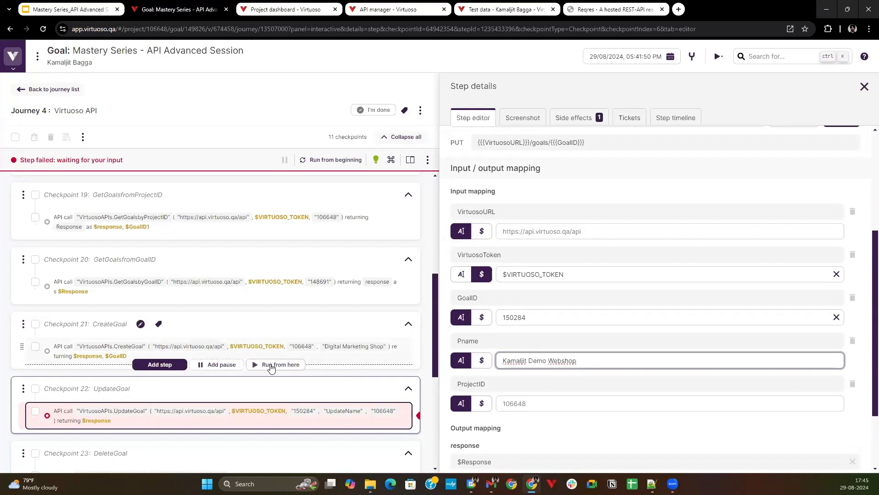
Run the journey onward from the CreateGoal call and return to the project dashboard to check the goals.
click(271, 365)
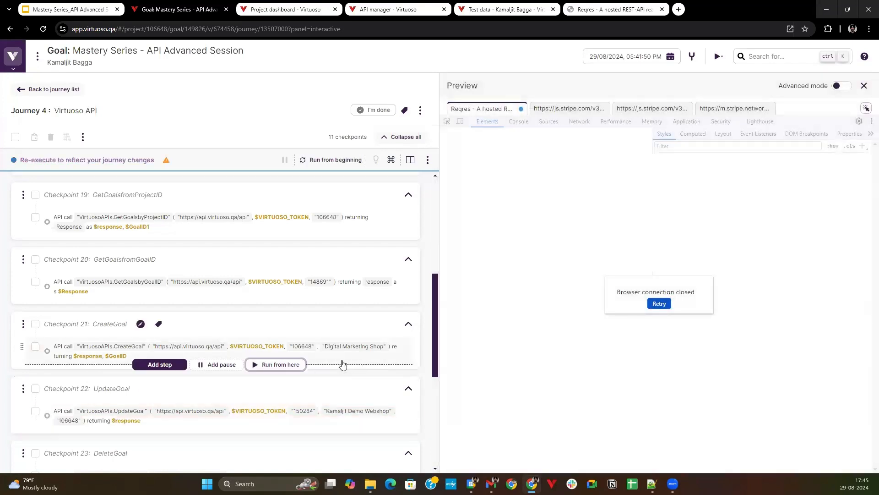
scroll(343, 365, down, 1)
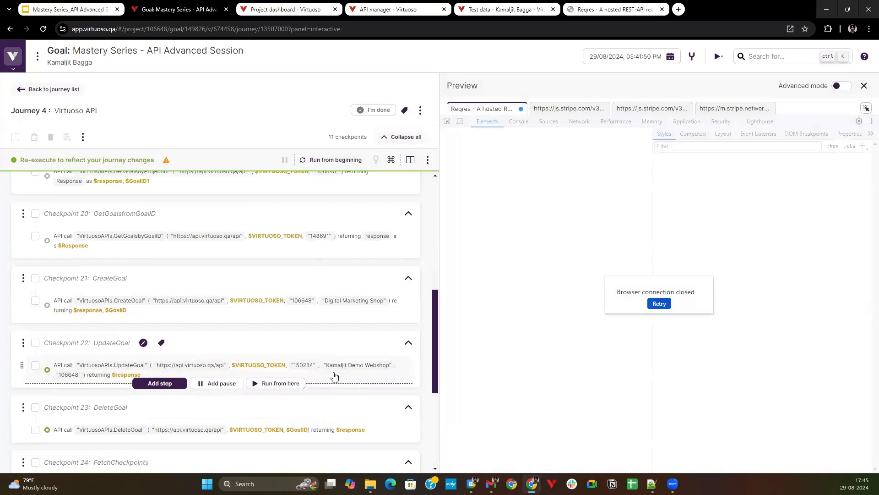
click(312, 5)
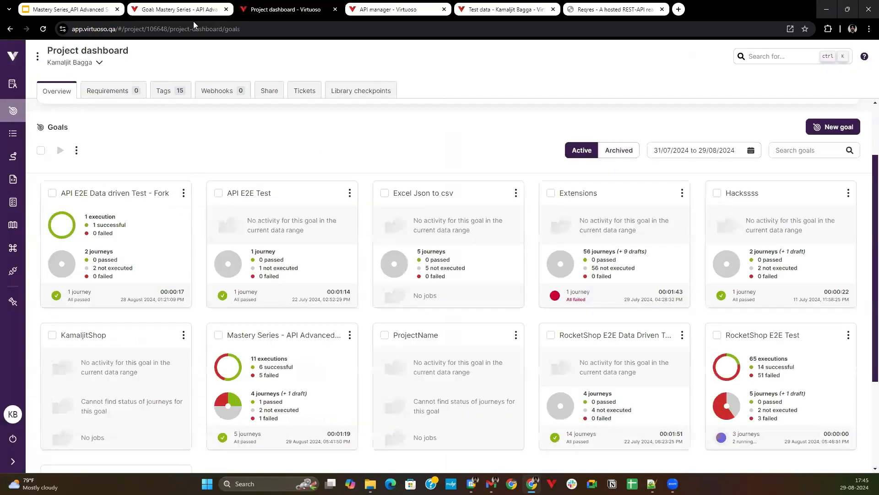
Reload the project dashboard and look through the goal cards for the newly created and updated goals.
click(46, 28)
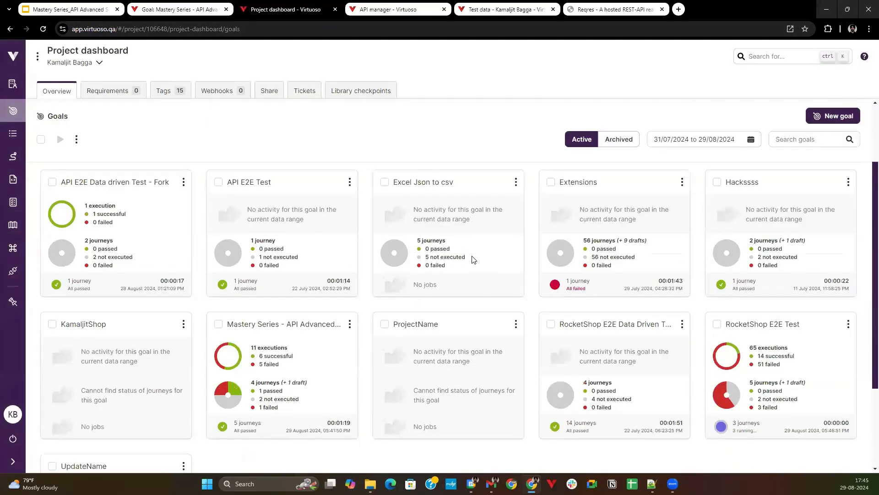
scroll(479, 257, up, 1)
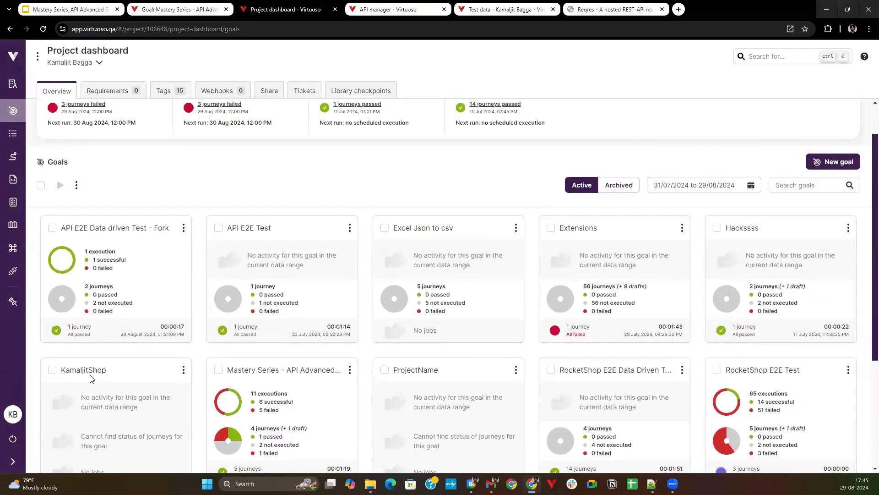
scroll(92, 377, down, 1)
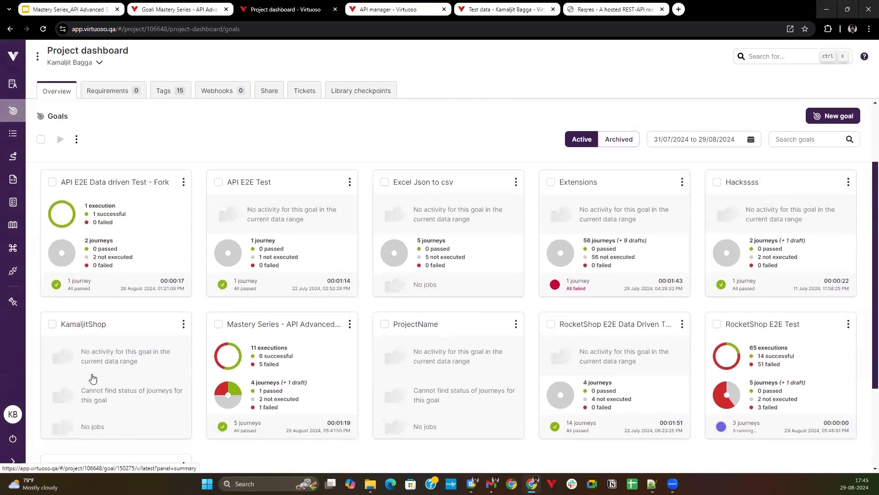
Return to the Virtuoso API journey and view the FetchGoalCheckpoints call's side effects, including its response.
click(147, 5)
scroll(148, 267, down, 1)
mouse_move(122, 383)
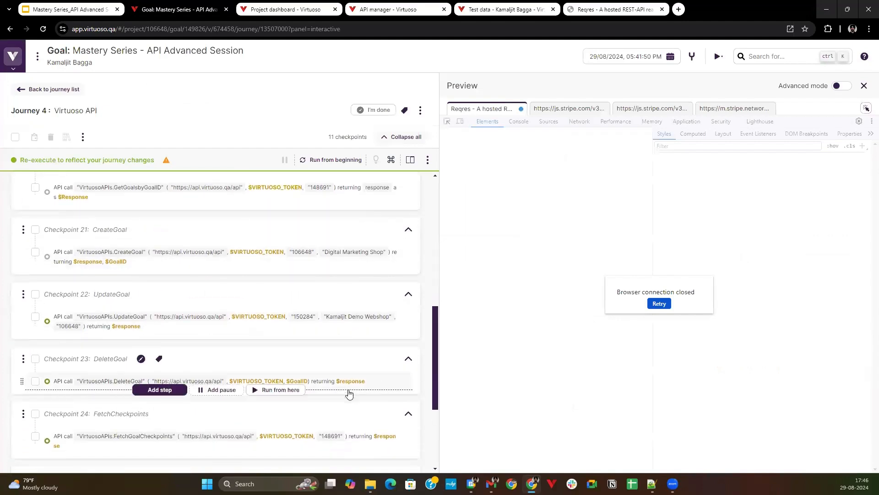
scroll(350, 392, down, 1)
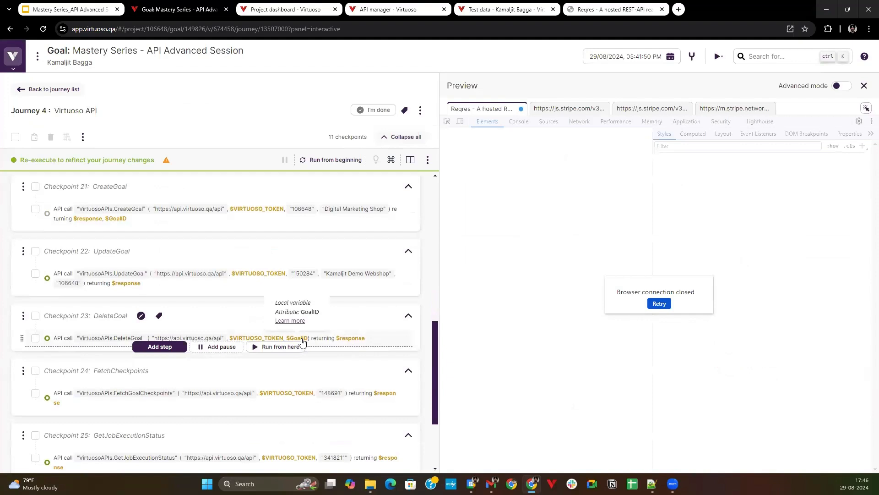
scroll(320, 348, down, 1)
scroll(92, 330, down, 1)
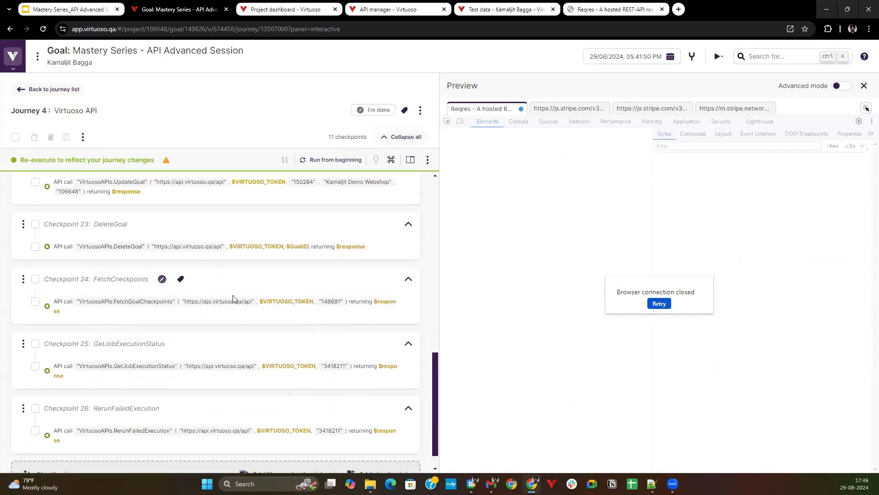
click(322, 312)
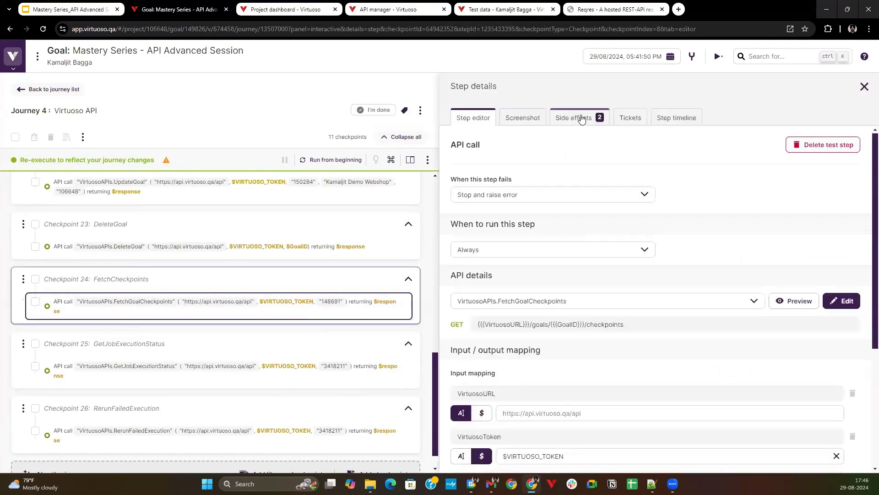
click(582, 118)
scroll(526, 321, down, 3)
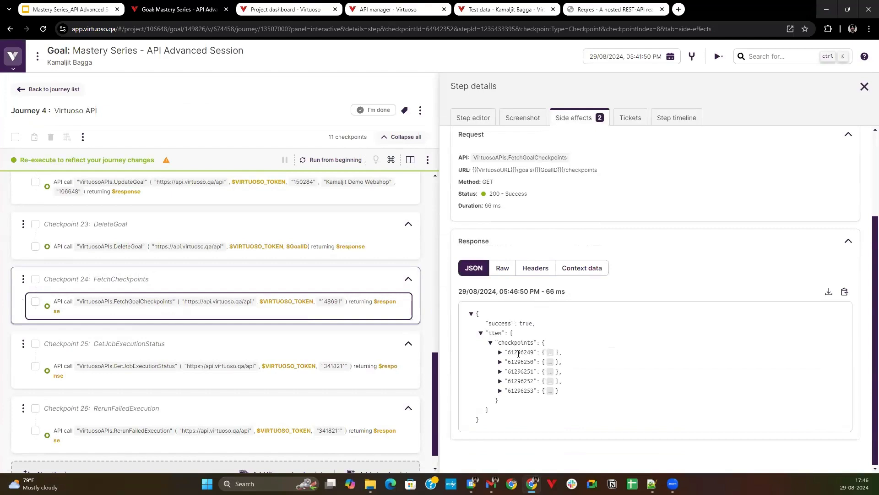
Expand the first two checkpoints, 61296249 and 61296250, in the FetchGoalCheckpoints JSON response and read their details.
click(501, 353)
scroll(558, 316, down, 2)
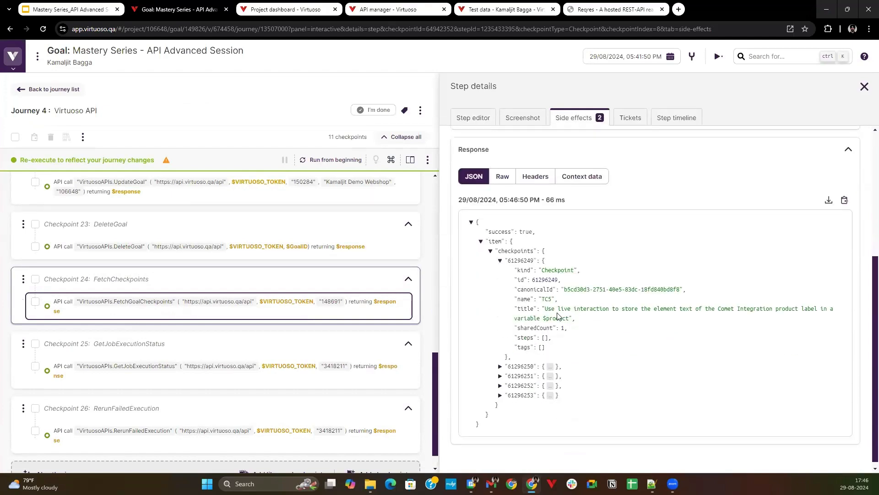
click(500, 367)
scroll(501, 369, down, 3)
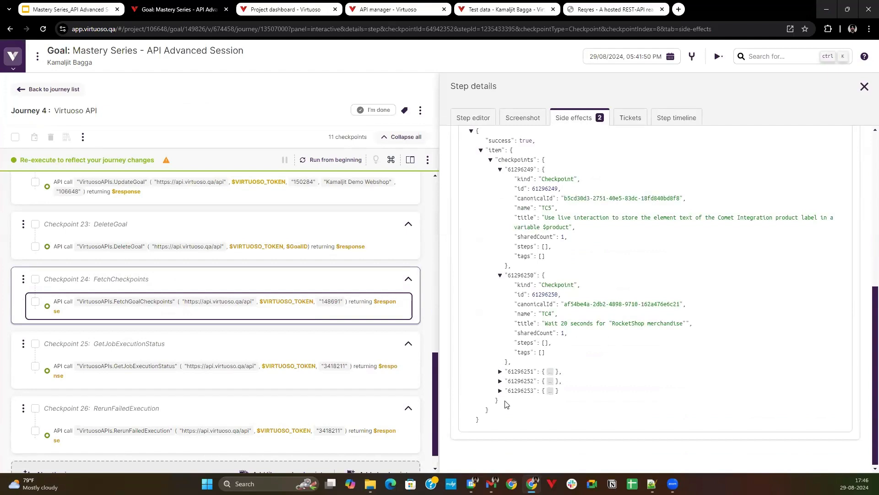
View the GetJobExecutionStatus call's side effects and read its JSON response through to the end.
scroll(288, 361, down, 1)
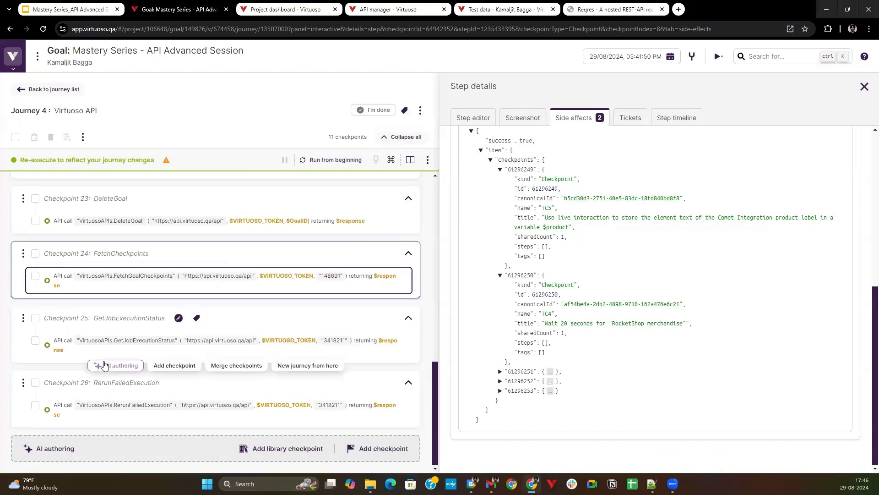
click(192, 346)
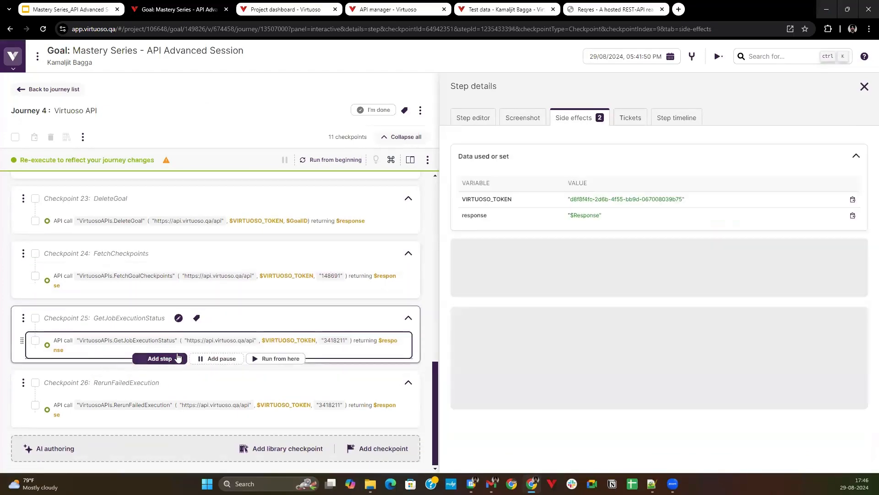
scroll(557, 344, down, 5)
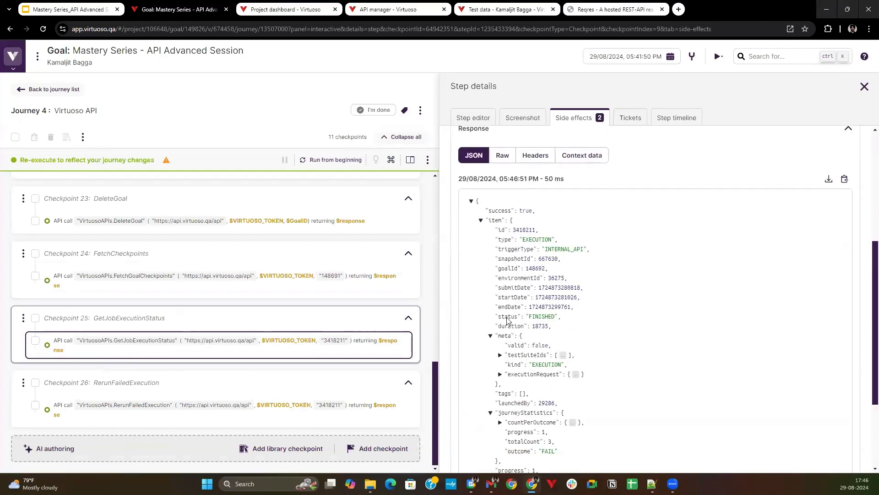
scroll(537, 316, down, 3)
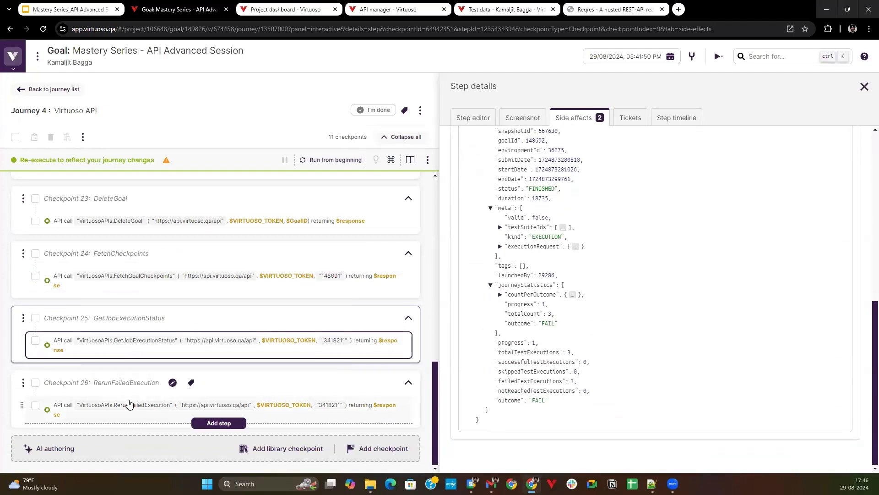
View the RerunFailedExecution call's side effects, and check the job list in the project activity for the rerun.
click(129, 418)
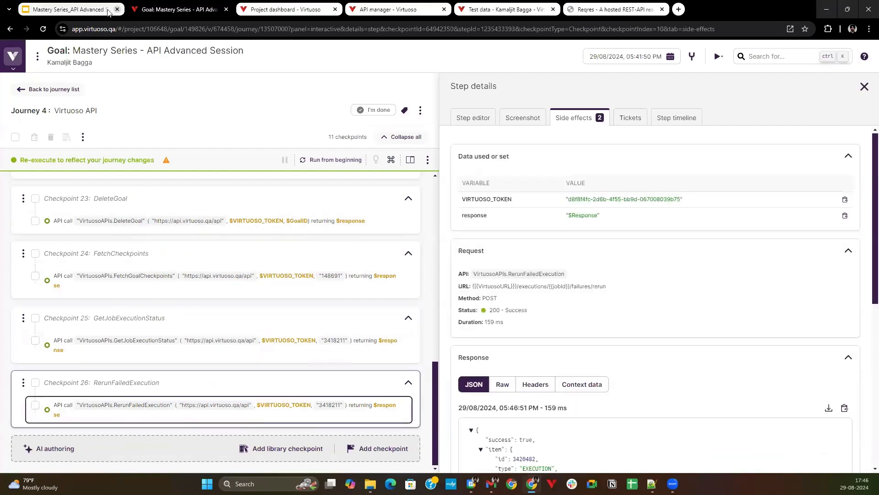
key(ctrl+Tab)
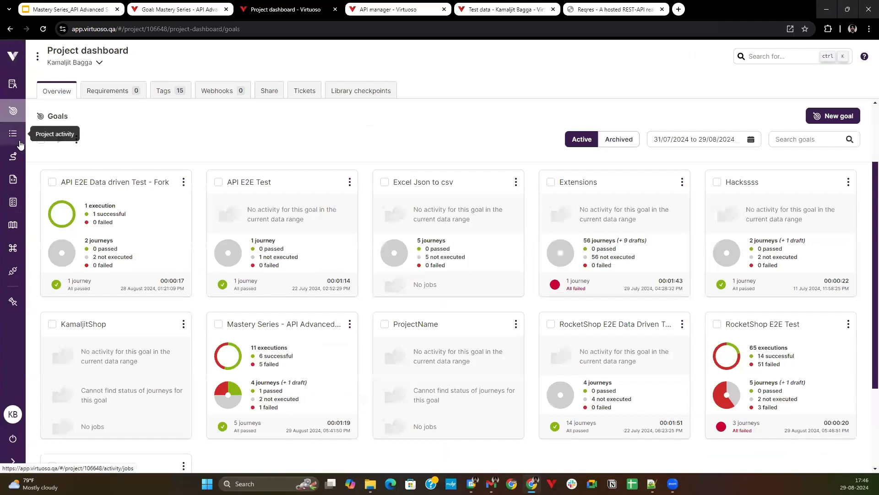
click(13, 132)
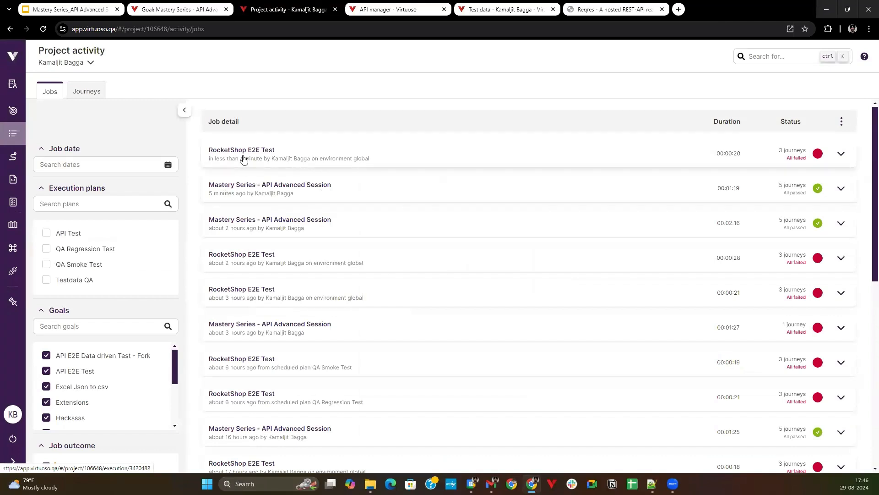
Compare the RerunFailedExecution call in the journey with the newest RocketShop E2E Test job in the project activity.
click(191, 8)
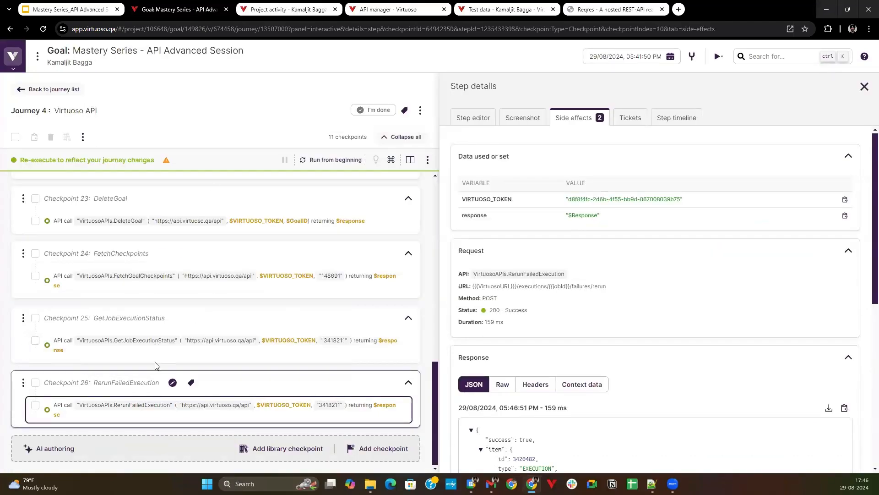
click(289, 9)
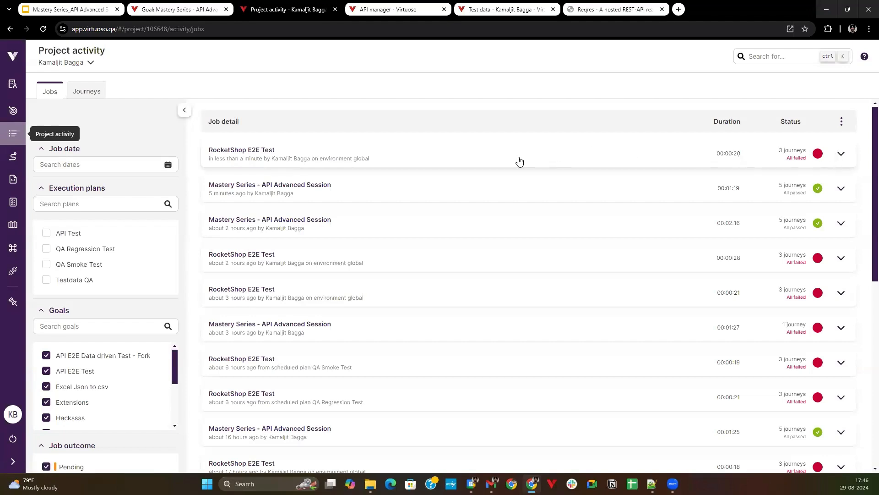
click(376, 6)
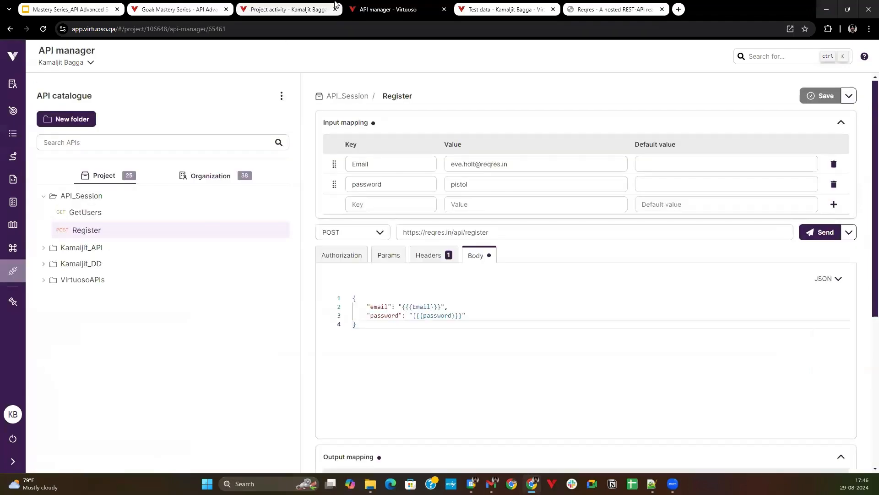
click(320, 7)
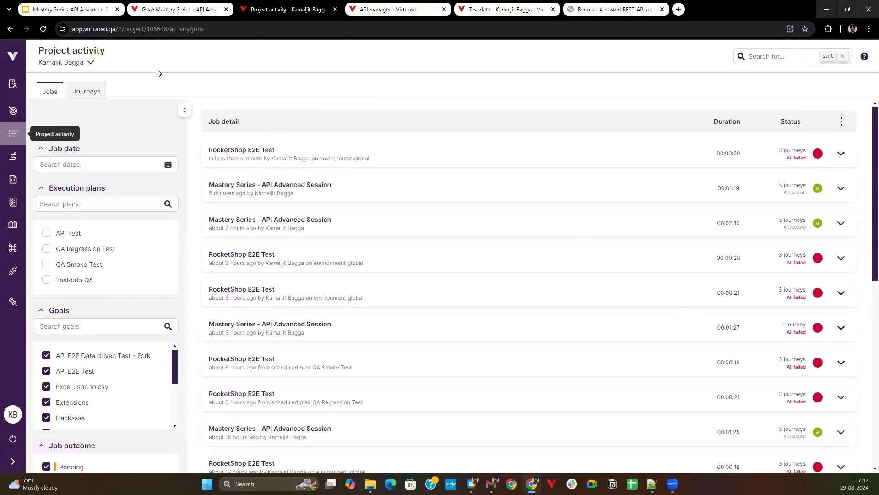
Switch to the Mastery Series_API Advanced Session presentation in Google Slides, start the slideshow from the current slide and advance one slide.
click(94, 13)
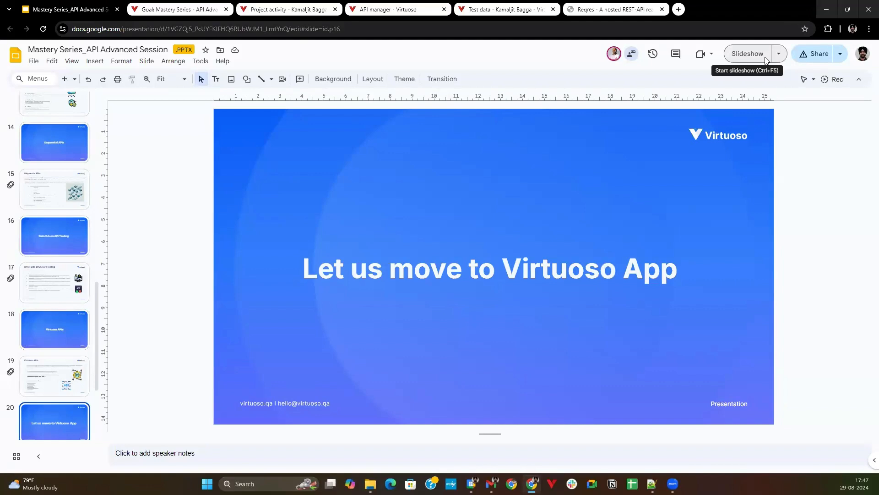
click(748, 53)
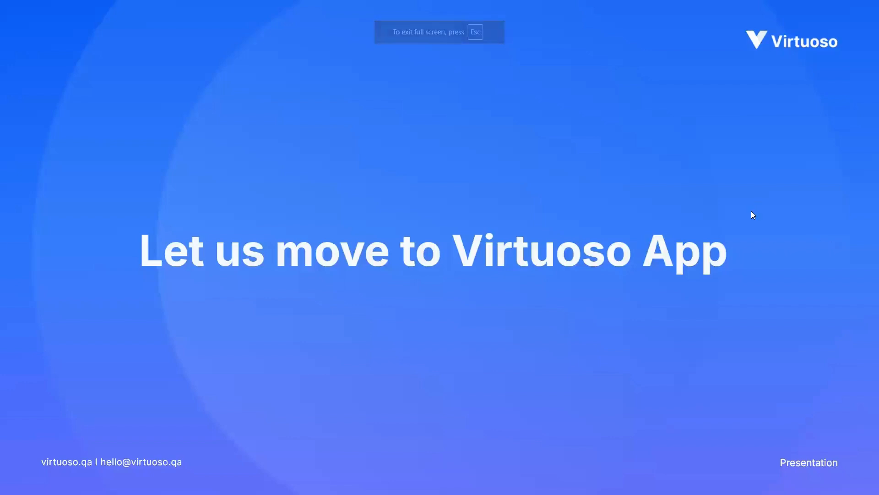
click(688, 234)
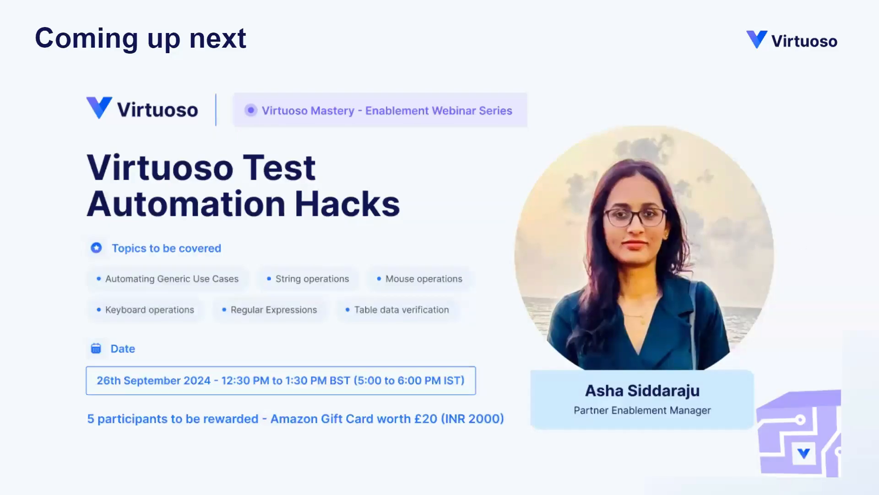